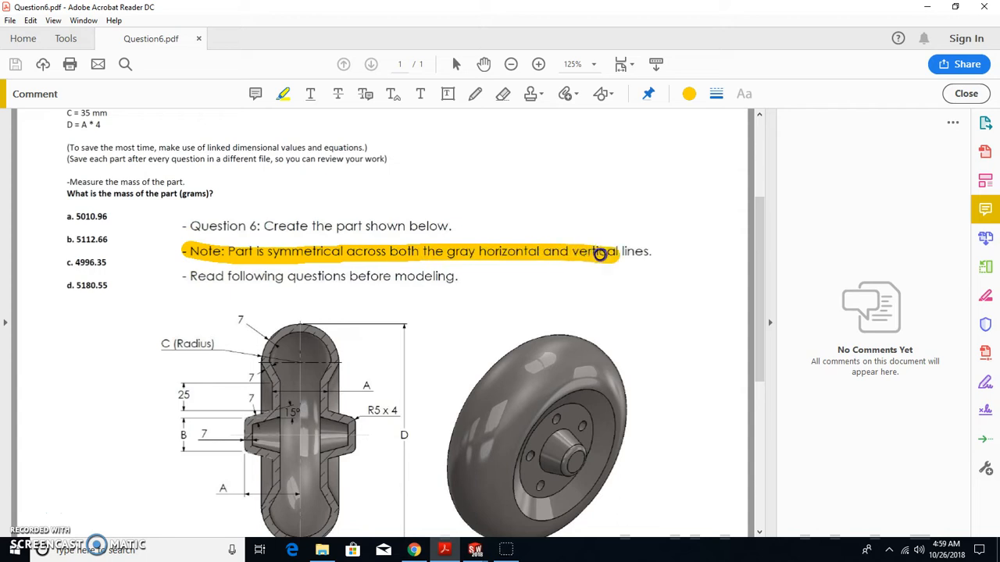
Step: Examine the Question 6 sheet for units, material, parameters, the symmetry note and the dimensions of the wheel's section view A-A
scroll(393, 327, "down", 4)
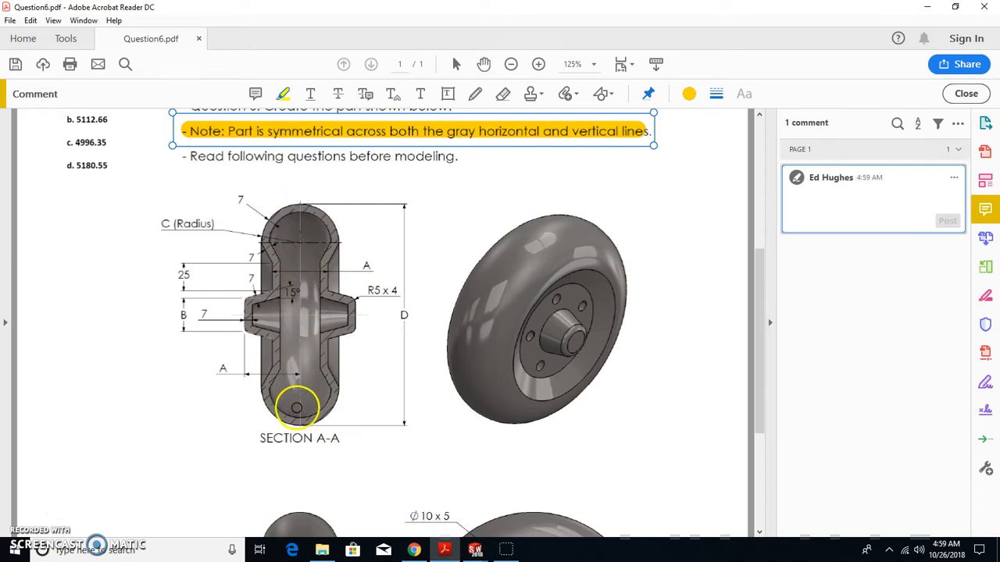
scroll(306, 252, "up", 4)
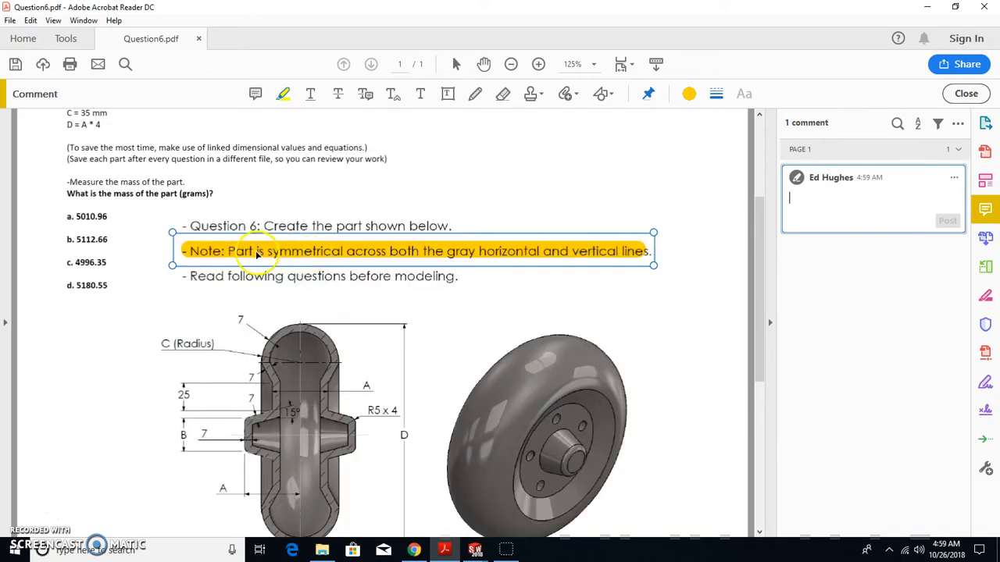
scroll(94, 240, "up", 5)
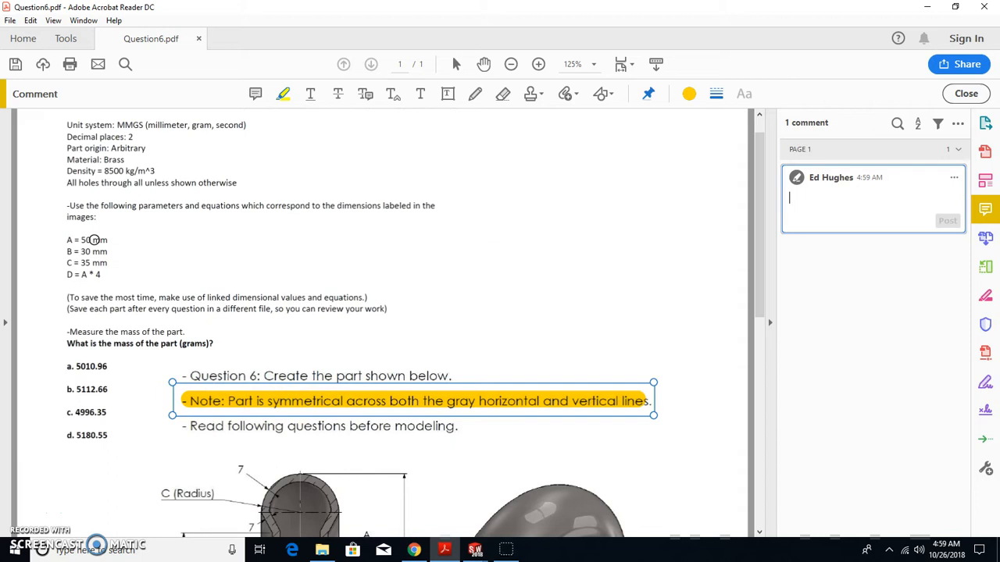
scroll(94, 239, "up", 1)
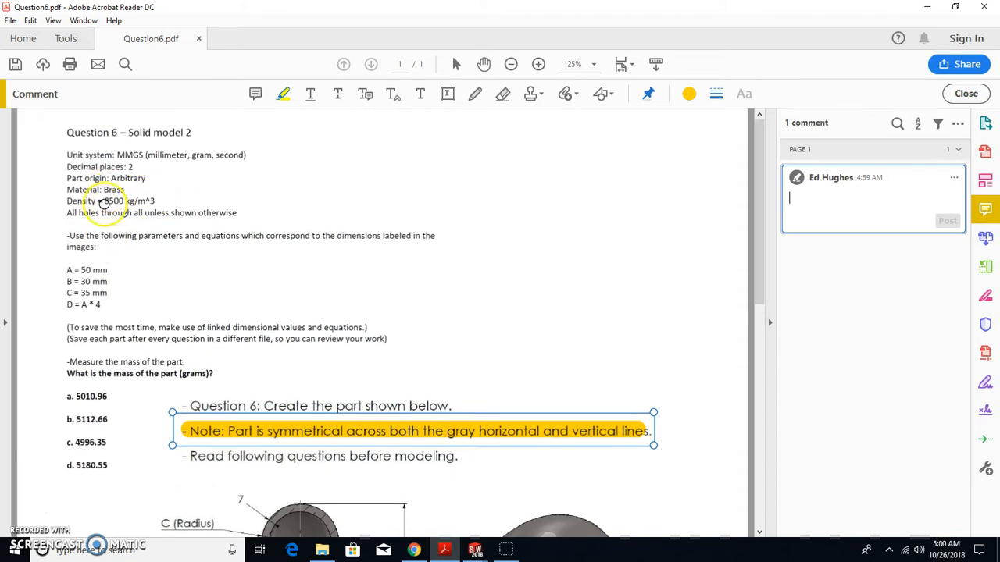
scroll(141, 201, "down", 2)
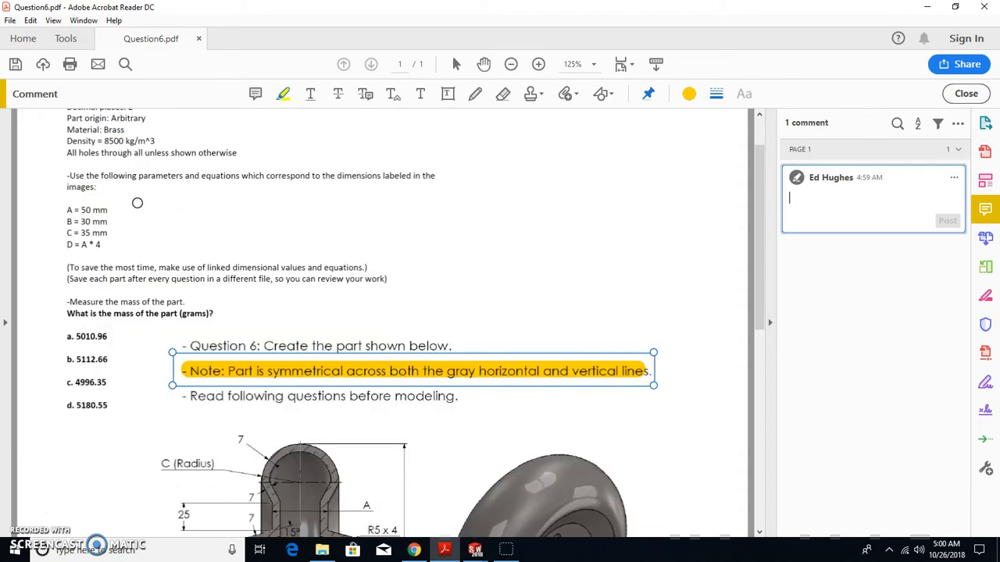
scroll(137, 223, "down", 8)
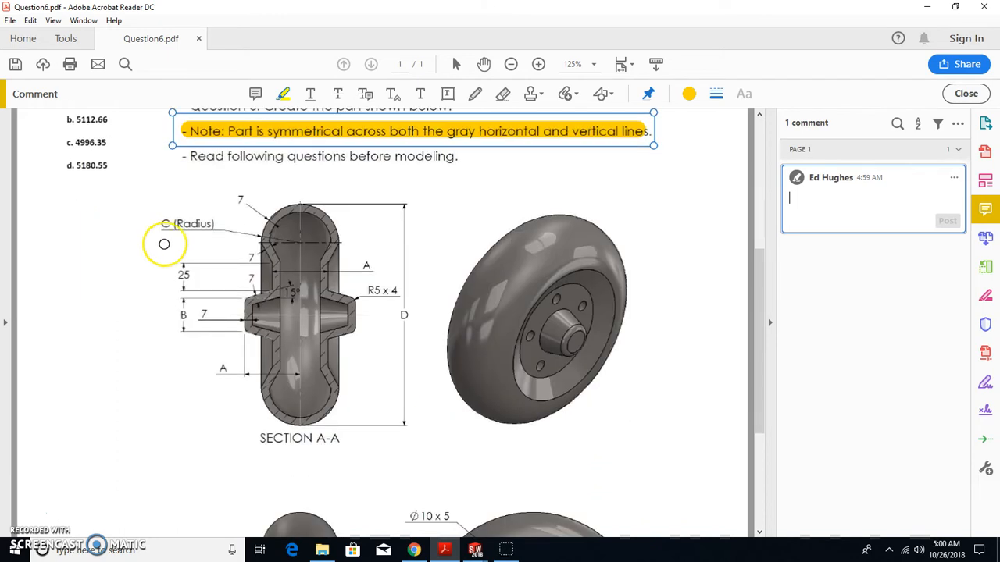
scroll(268, 285, "up", 4, "ctrl")
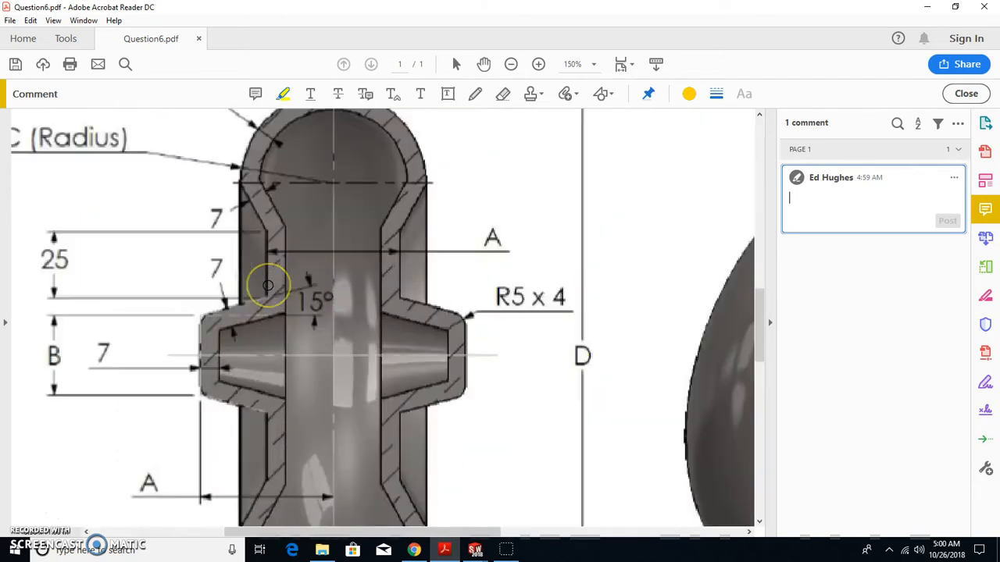
scroll(268, 285, "down", 4, "ctrl")
scroll(268, 285, "up", 4, "ctrl")
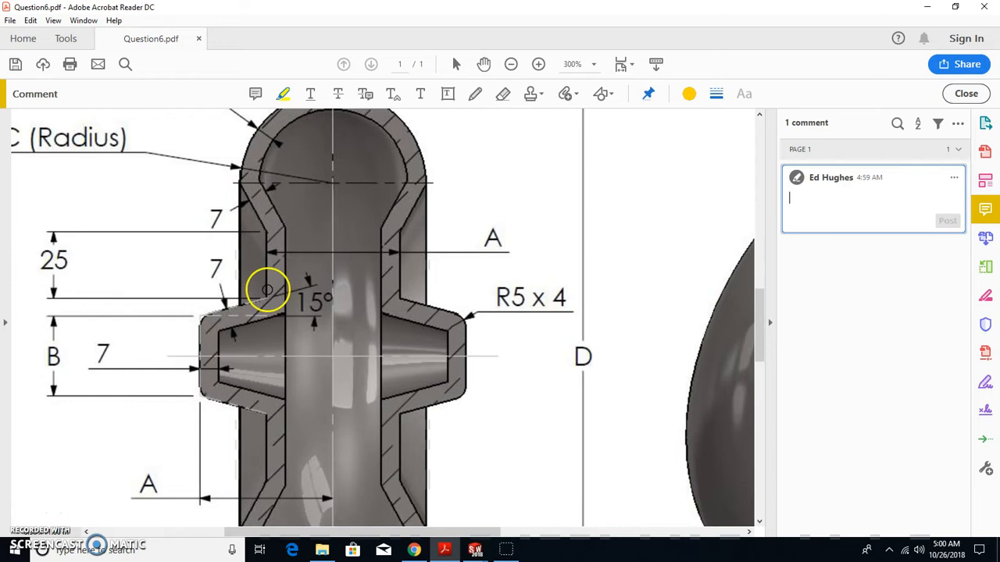
scroll(316, 326, "down", 1)
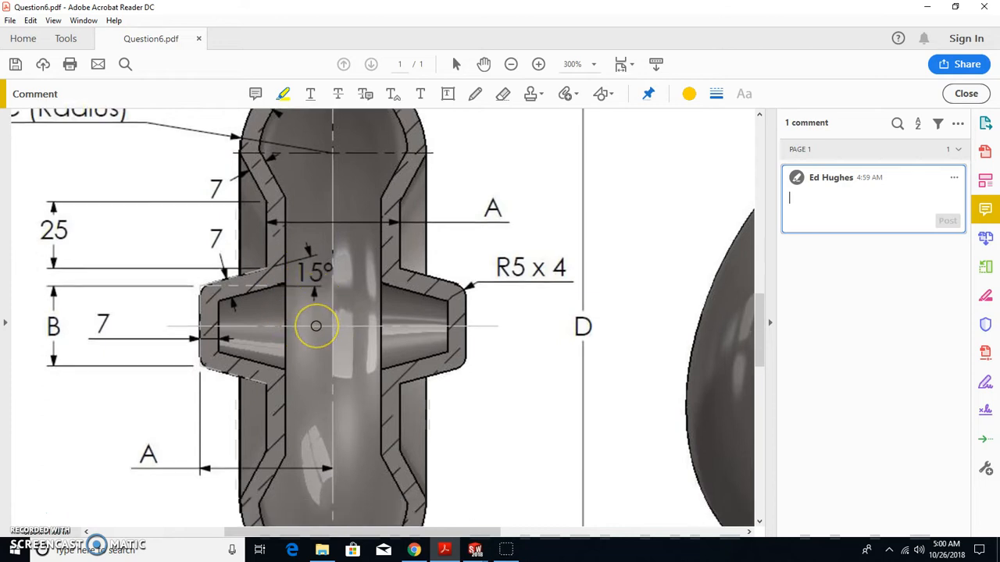
scroll(315, 326, "up", 4)
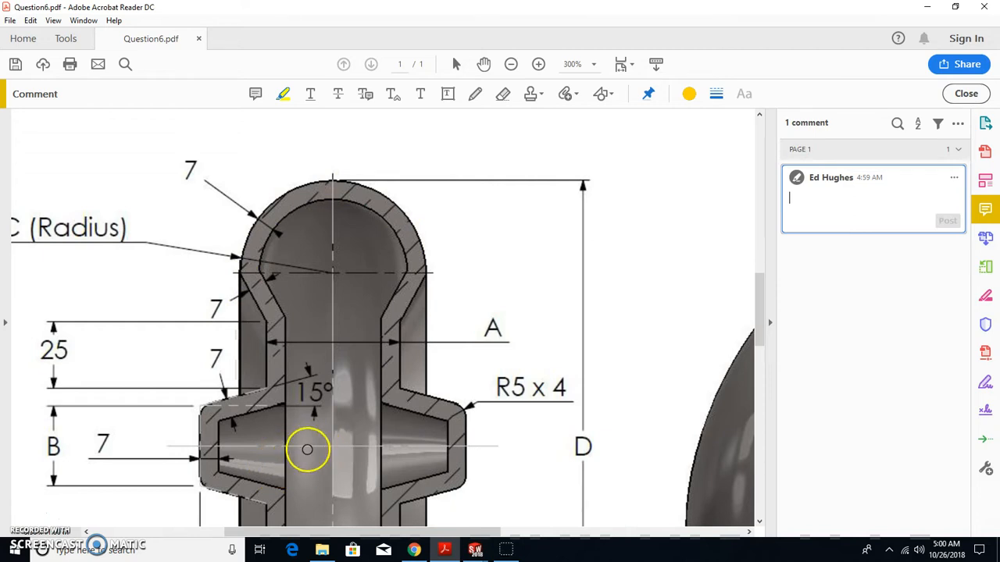
scroll(320, 437, "down", 1)
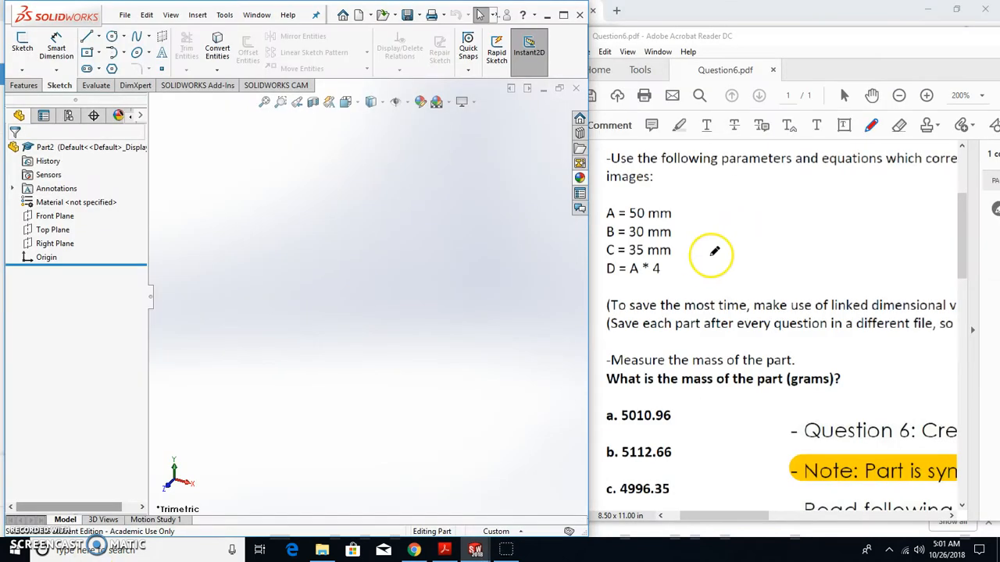
Step: Review the values and equation for parameters A to D and the mass answer choices in the problem PDF
scroll(711, 251, "down", 1)
scroll(692, 250, "up", 2)
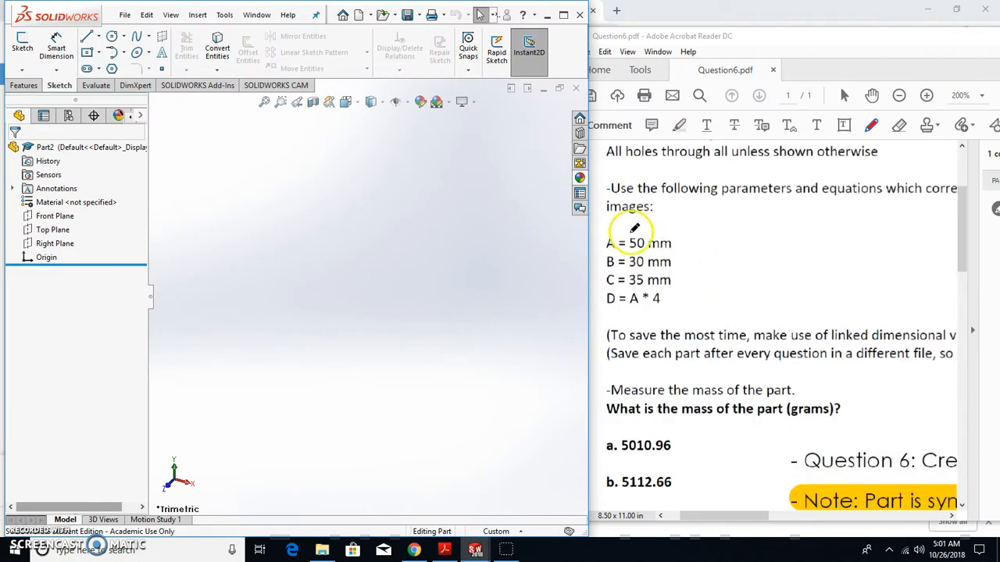
scroll(762, 274, "down", 5)
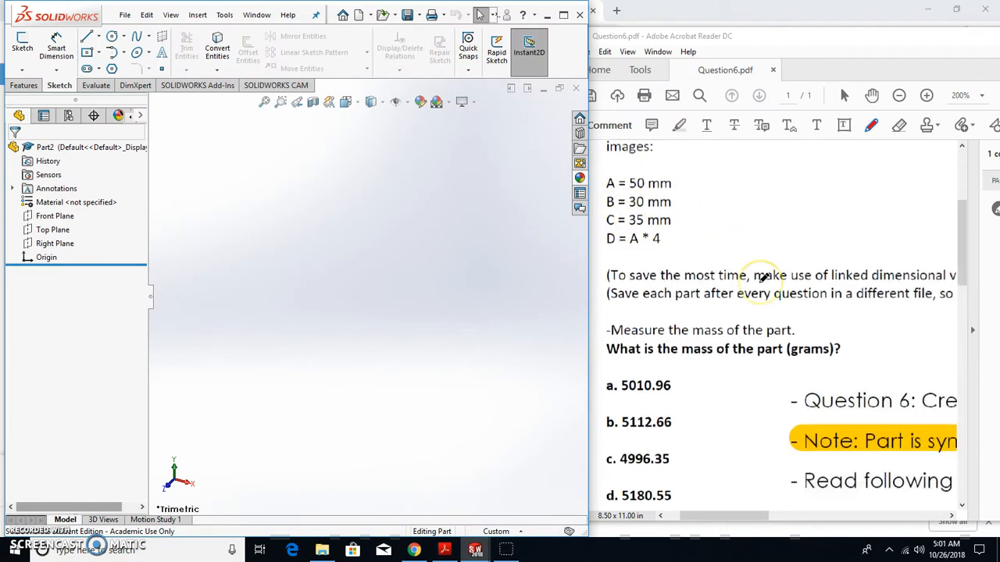
scroll(750, 312, "down", 3)
mouse_move(694, 517)
left_mouse_down()
mouse_move(796, 533)
mouse_move(678, 527)
left_mouse_up()
scroll(781, 328, "up", 4)
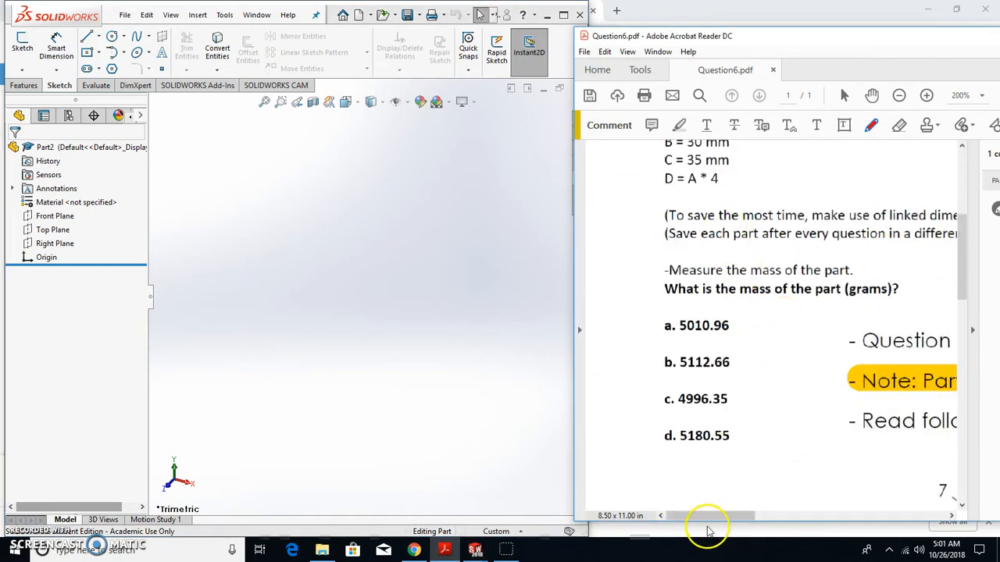
mouse_move(679, 511)
left_mouse_down()
mouse_move(692, 524)
mouse_move(742, 530)
mouse_move(669, 528)
left_mouse_up()
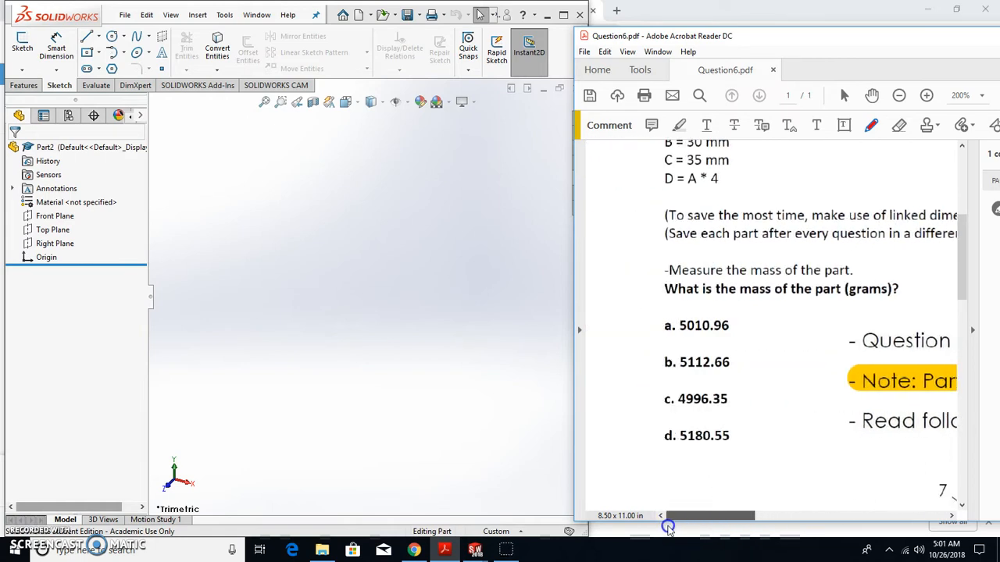
scroll(694, 262, "up", 3)
Step: Define a global variable A with the value 50 in the SOLIDWORKS part's equations
left_click(480, 268)
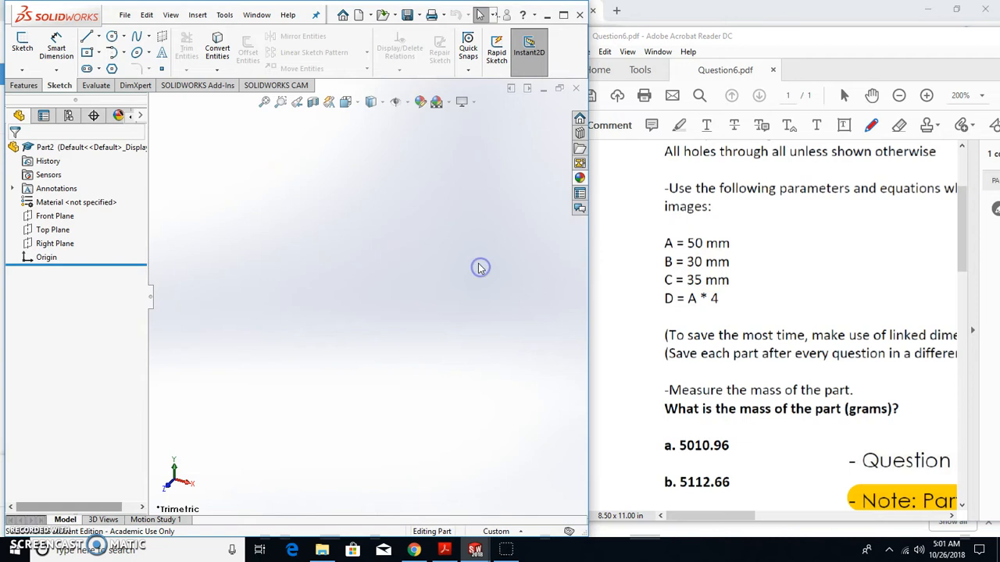
left_click(224, 14)
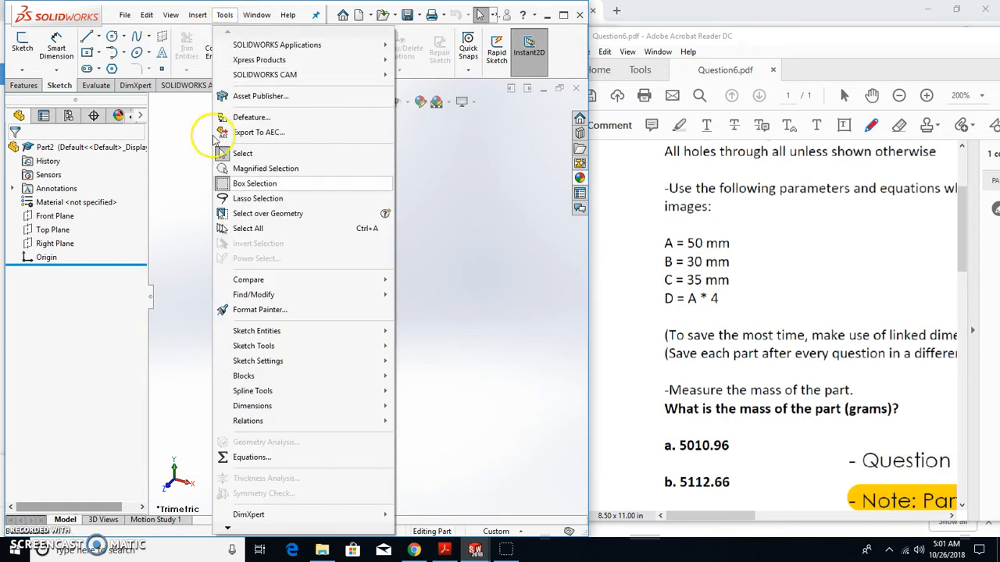
left_click(266, 460)
left_click(88, 82)
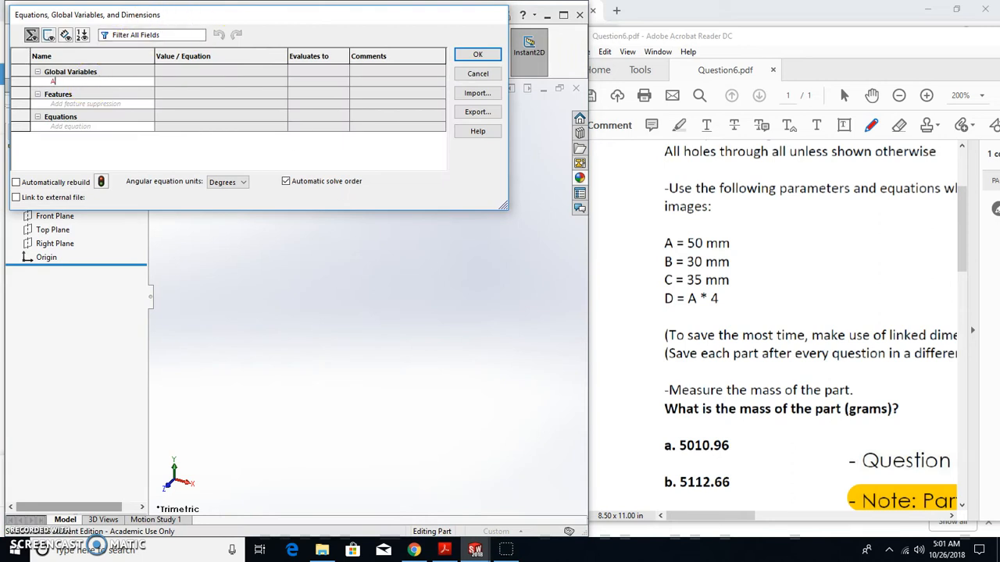
left_click(222, 79)
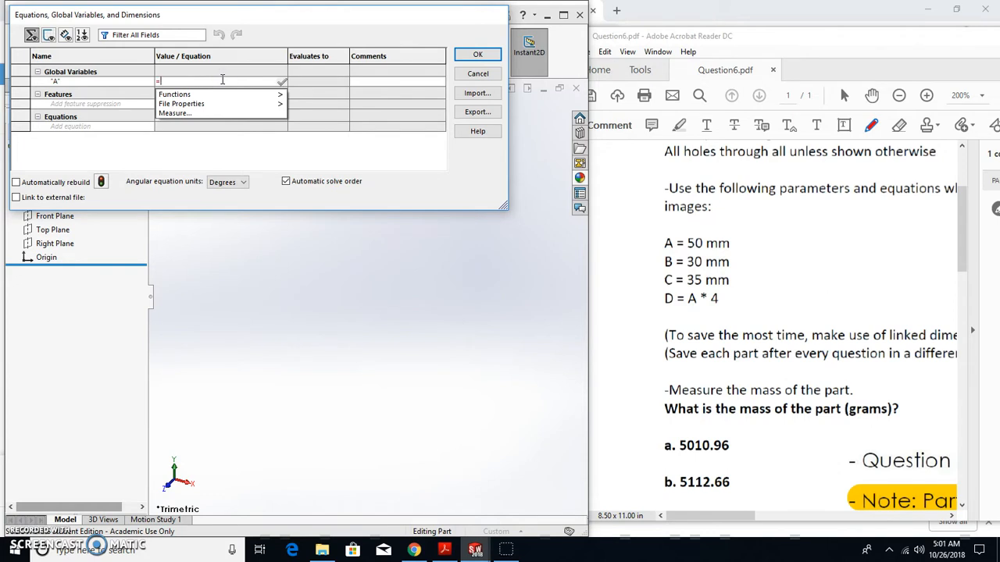
type("50")
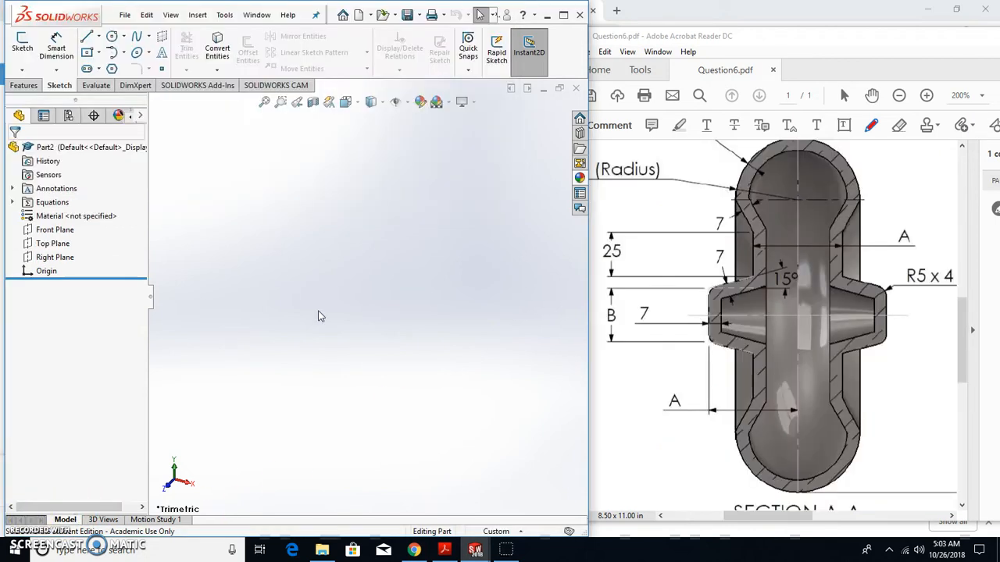
Step: Set the part's unit system to MMGS and start a sketch on the Front Plane
left_click(498, 531)
left_click(482, 463)
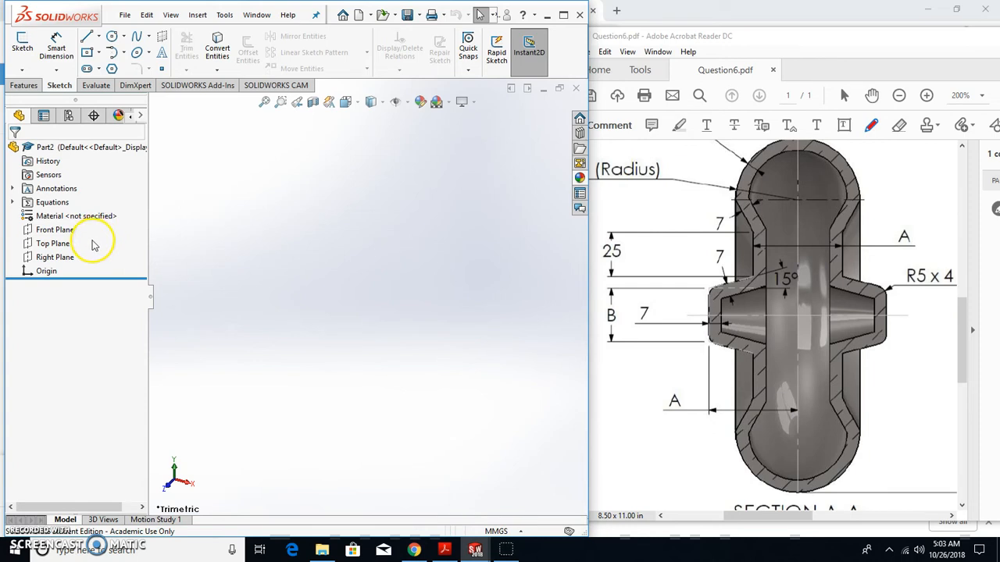
left_click(56, 230)
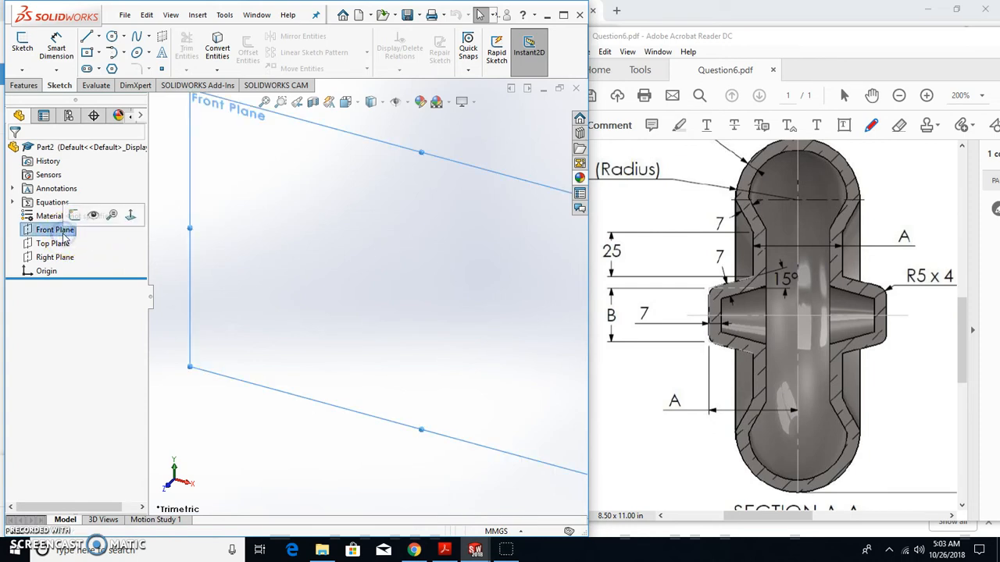
left_click(23, 45)
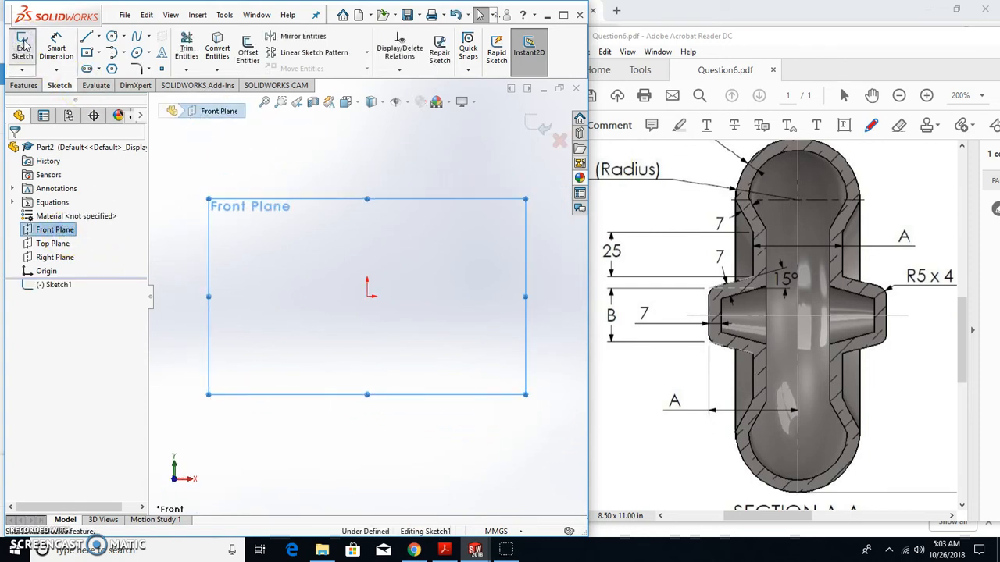
Step: Draw a horizontal construction centerline through the origin, extending to both sides of it, and end the line chain
left_click(98, 36)
left_click(100, 69)
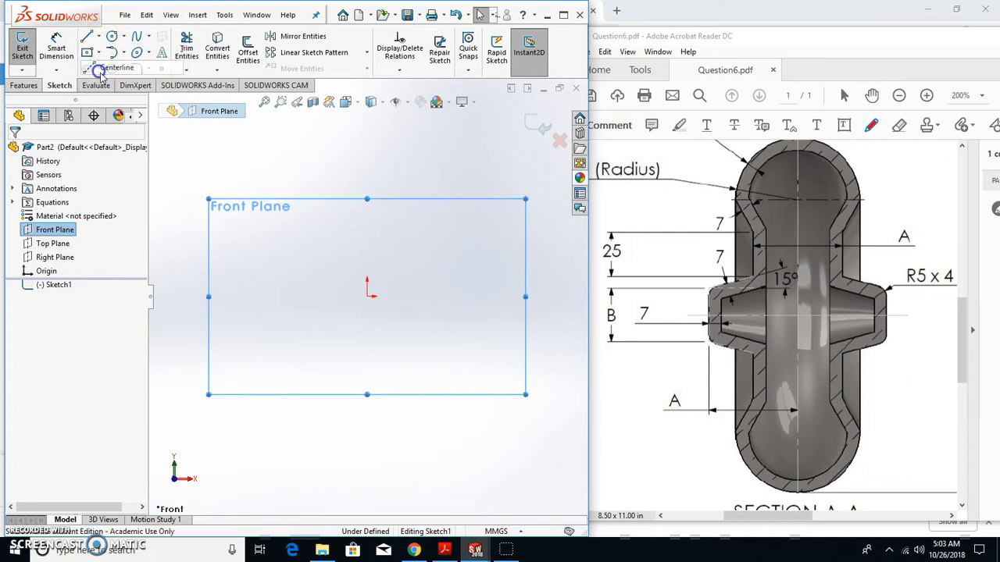
scroll(383, 305, "up", 2)
scroll(364, 292, "down", 5)
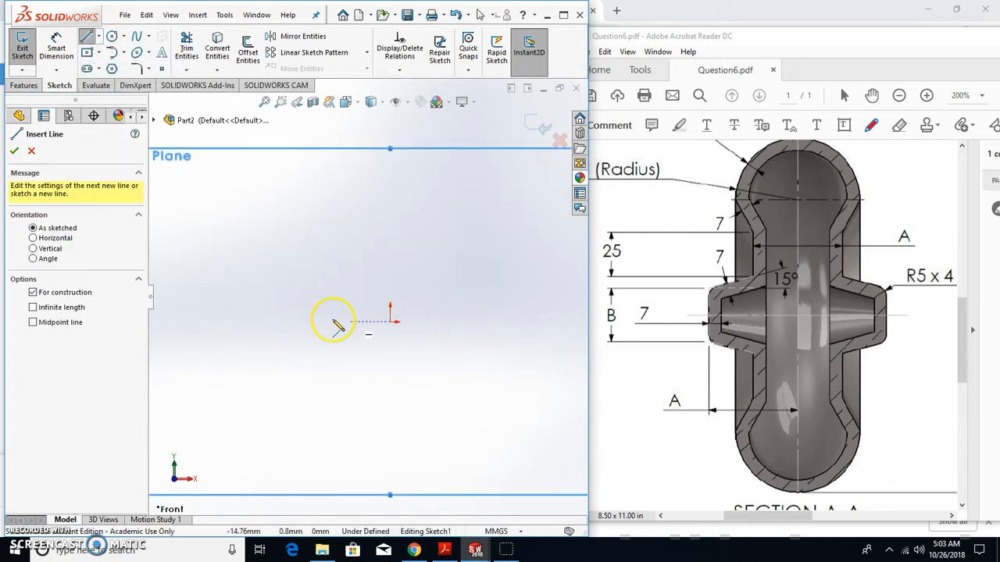
left_click(265, 321)
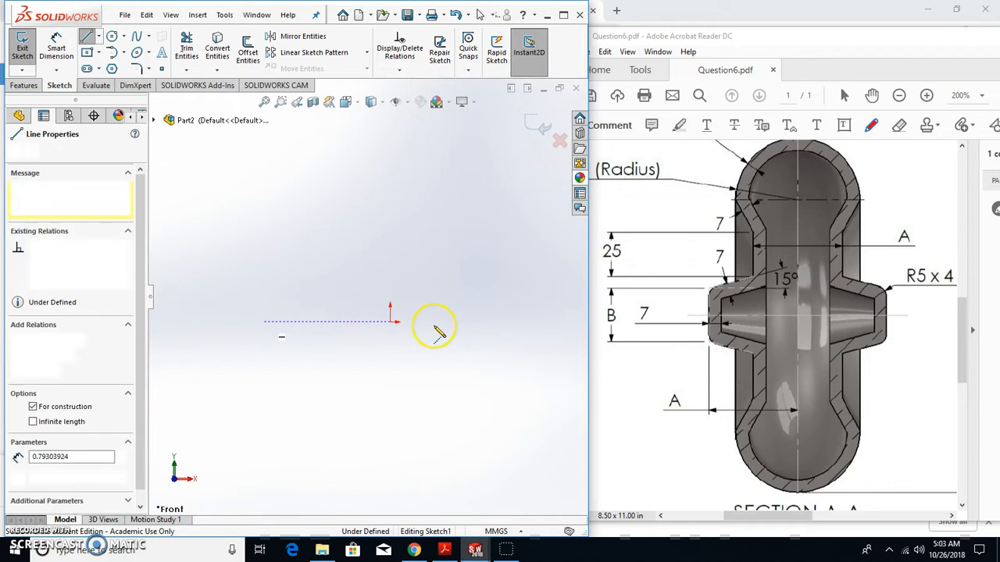
left_click(530, 322)
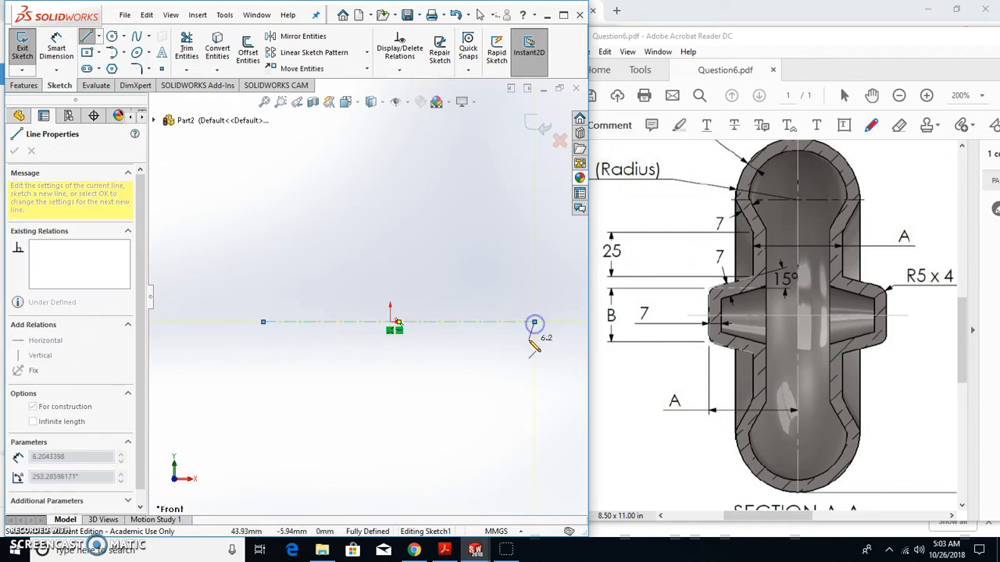
right_click(538, 357)
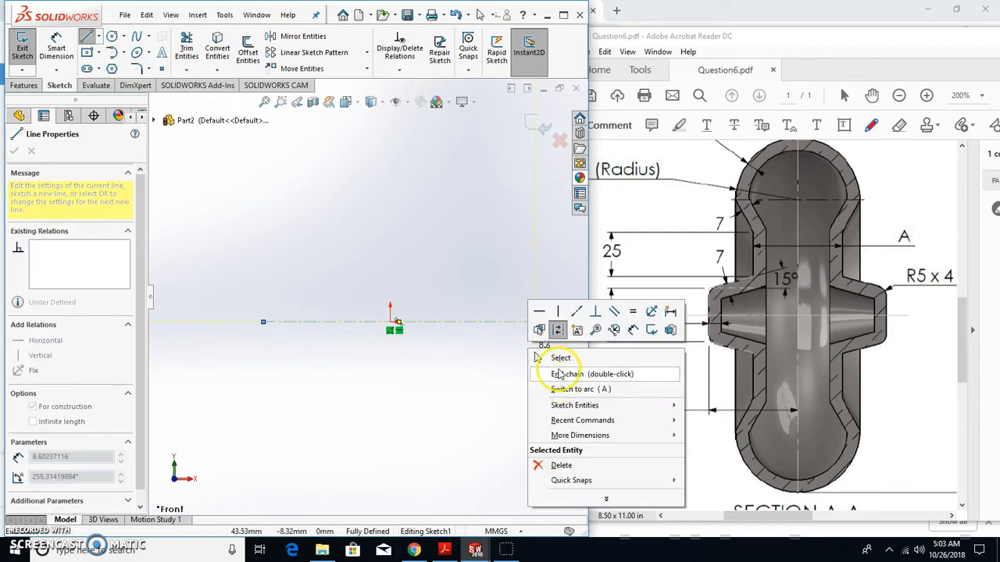
left_click(564, 374)
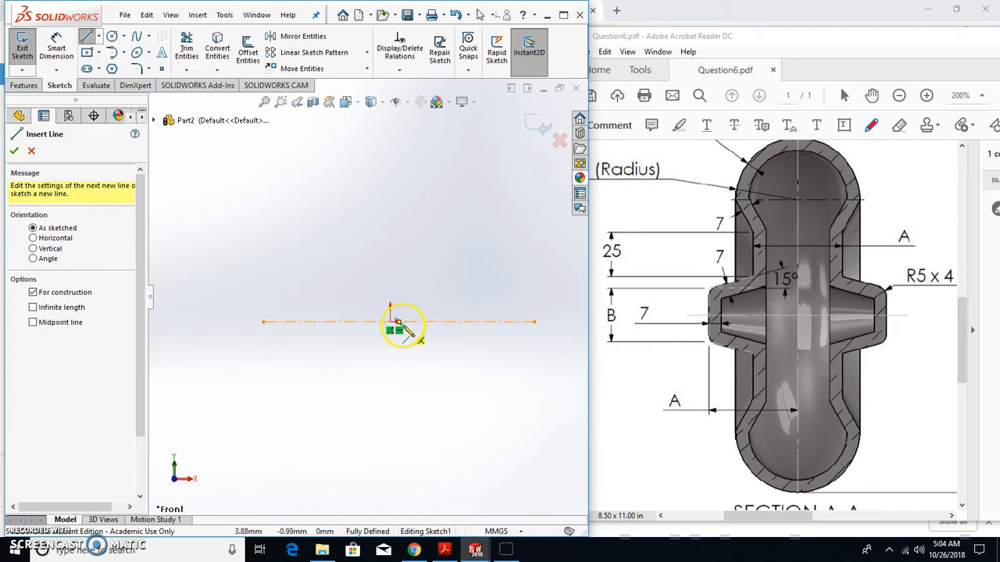
Step: Draw a vertical construction centerline crossing the horizontal one and make it coincident with the origin
left_click(400, 426)
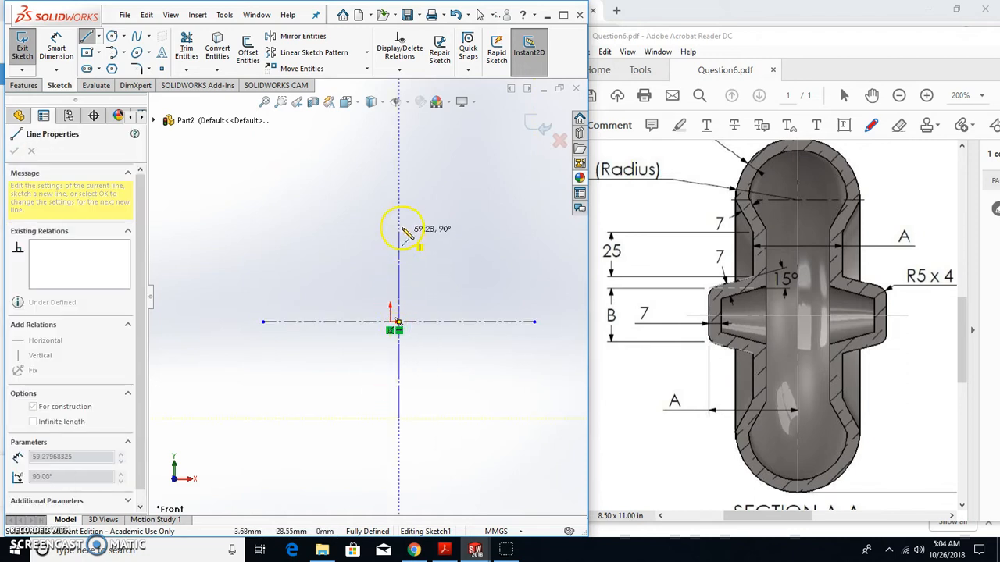
left_click(398, 173)
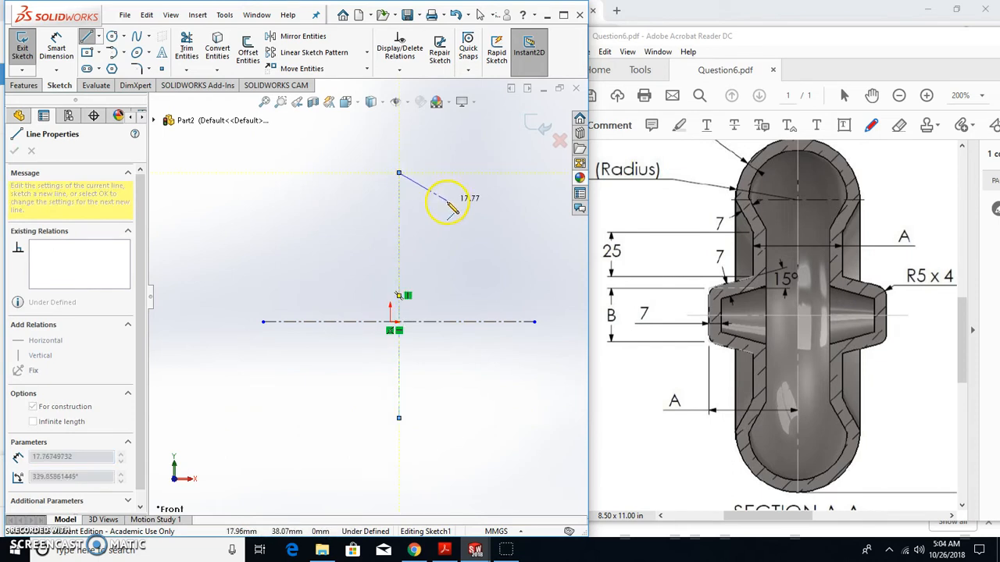
key("Escape")
left_click_drag(399, 293, 359, 290)
left_click(390, 321, "ctrl")
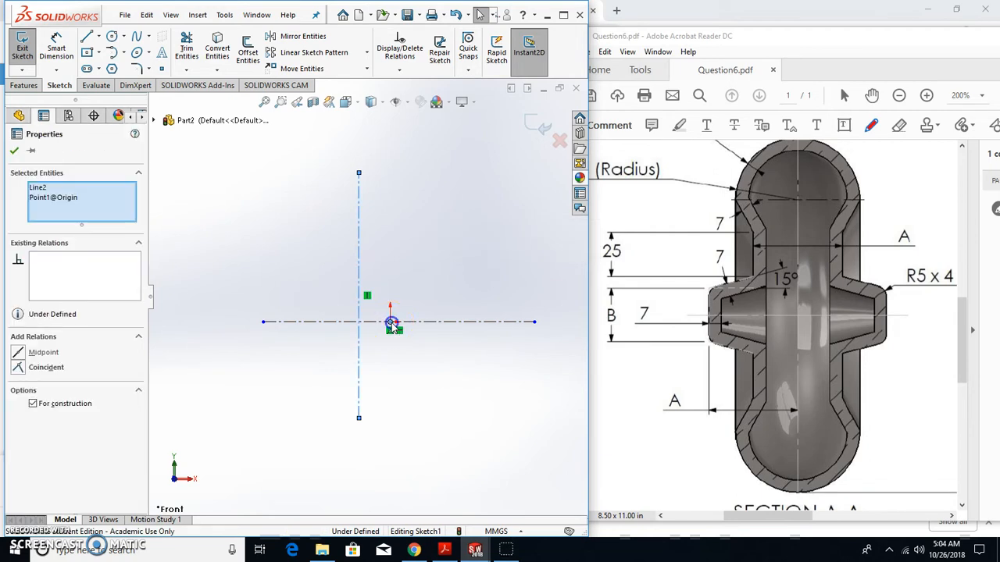
left_click(446, 268)
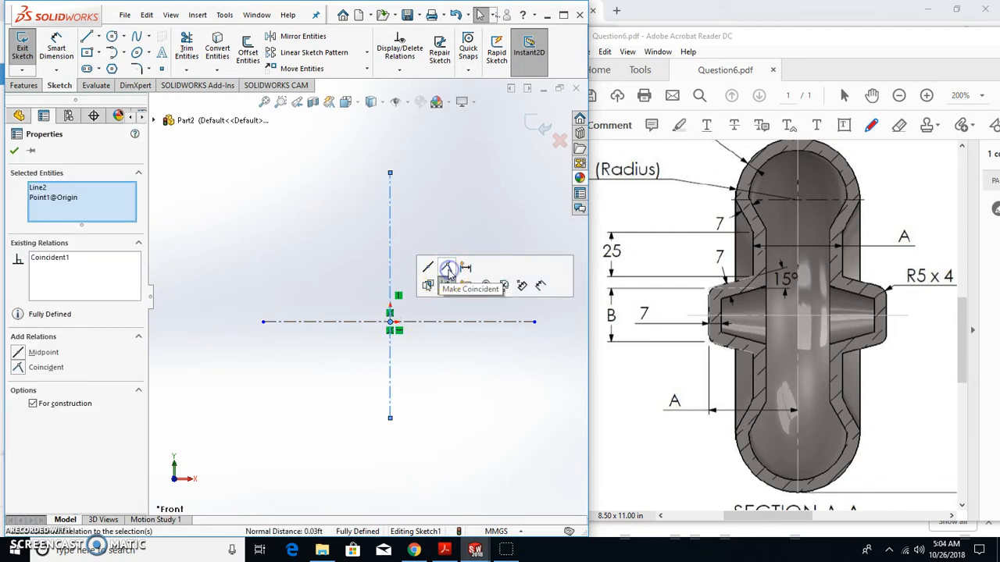
Step: Lengthen the vertical centerline by moving its upper endpoint farther above the origin
scroll(383, 301, "up", 3)
scroll(382, 231, "down", 4)
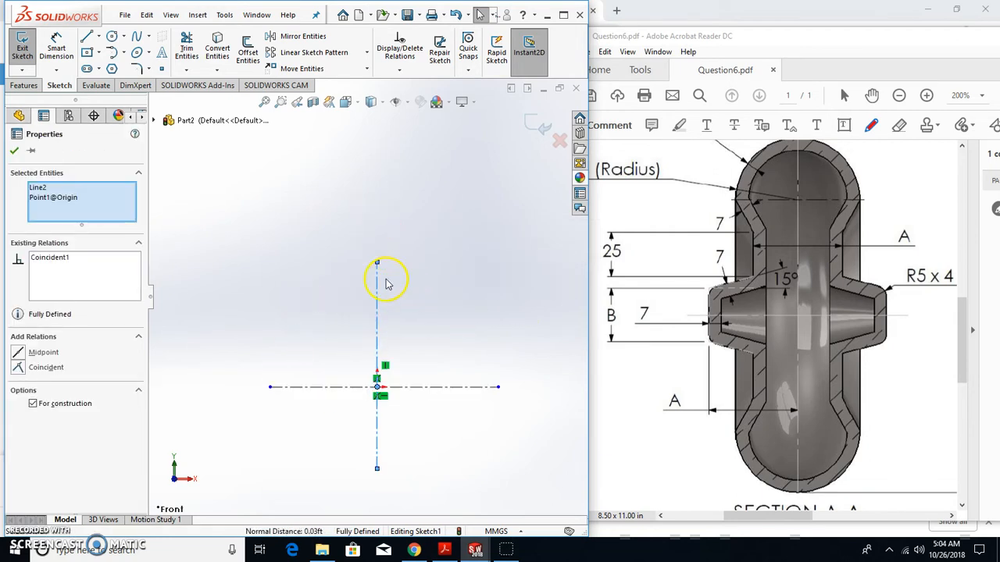
left_click_drag(377, 266, 377, 165)
left_click(439, 297)
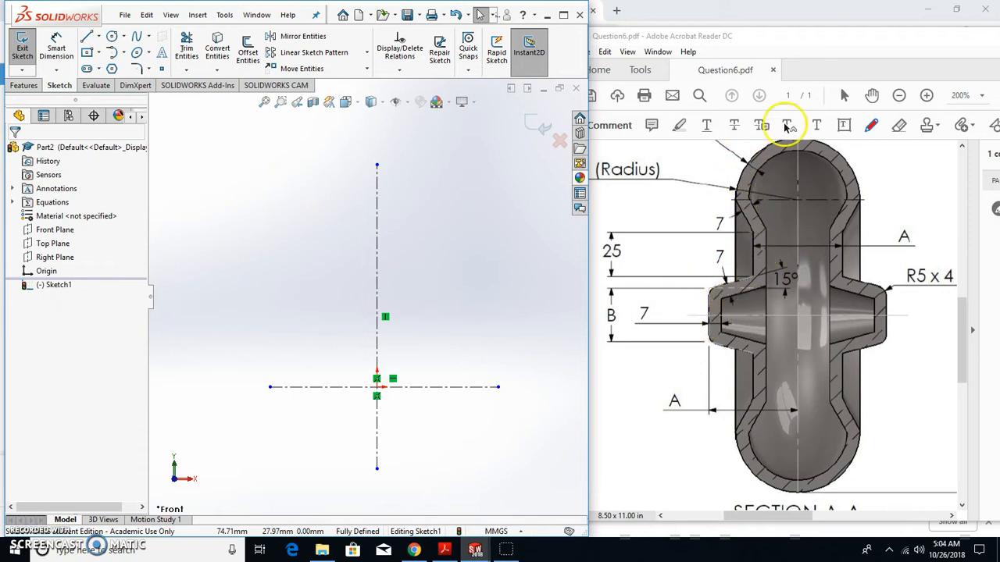
Step: Draw a connected half-profile from the horizontal centerline: a vertical line, an inward slanted line, a vertical line, and an outward slanted line
left_click(87, 37)
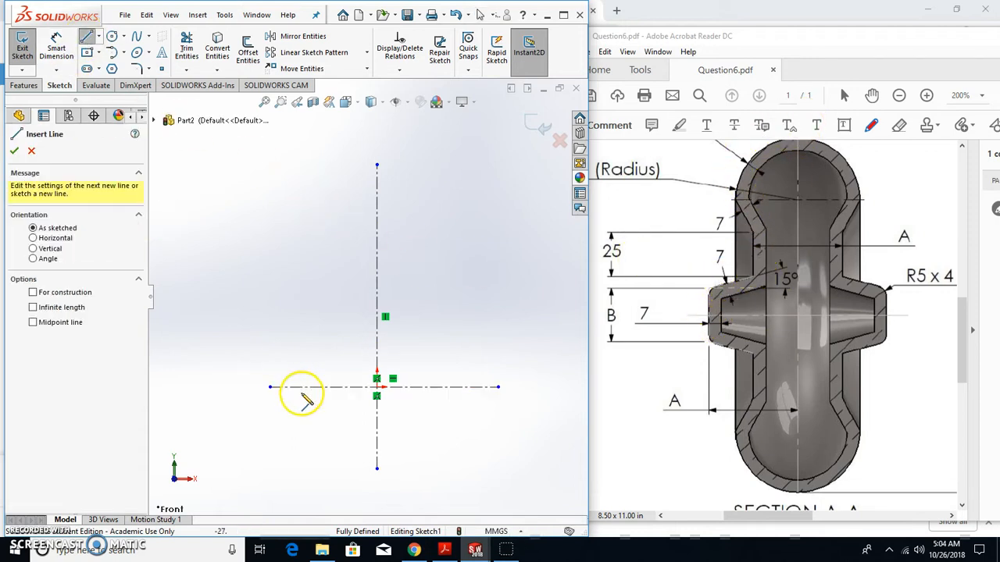
left_click(272, 387)
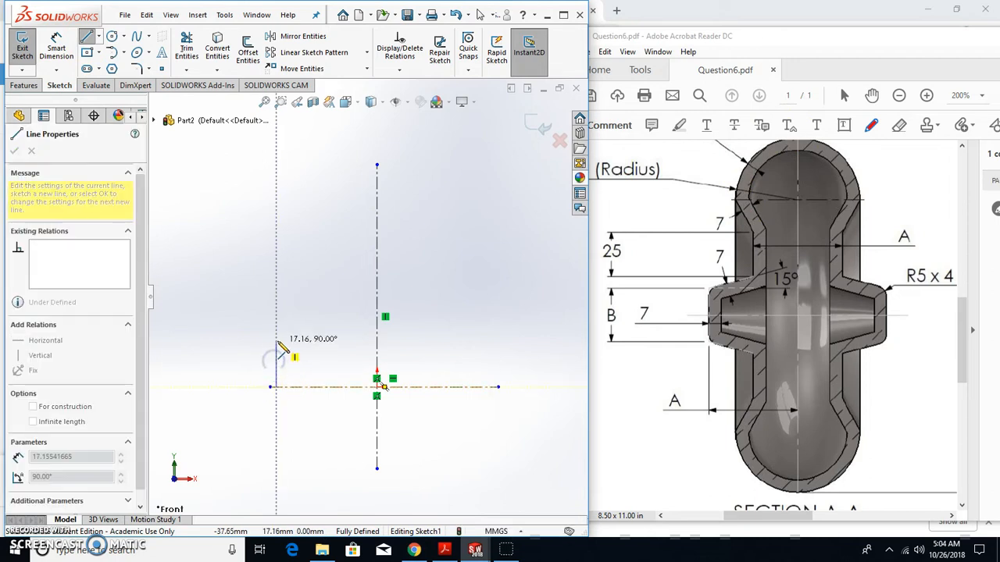
left_click(276, 339)
left_click(323, 307)
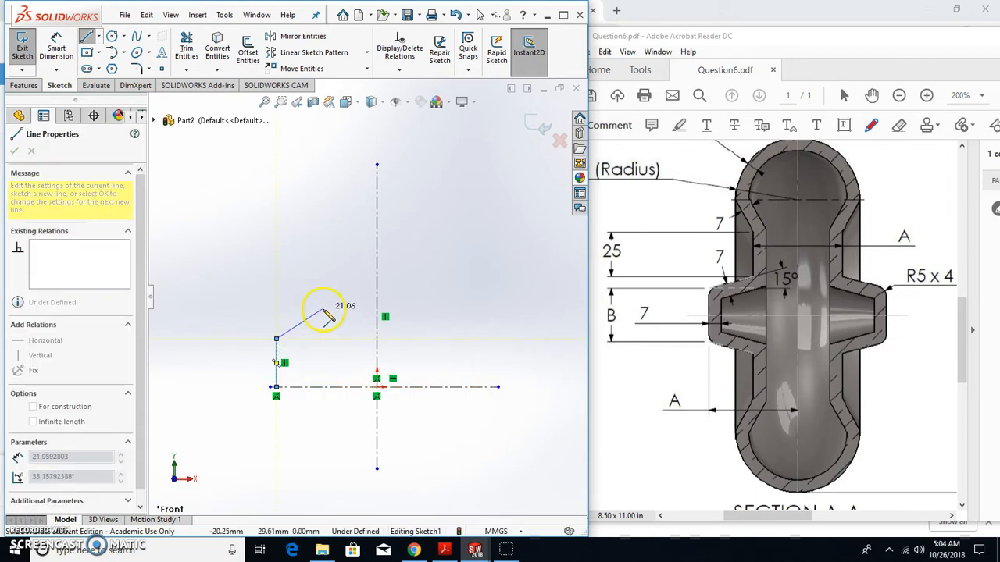
left_click(323, 255)
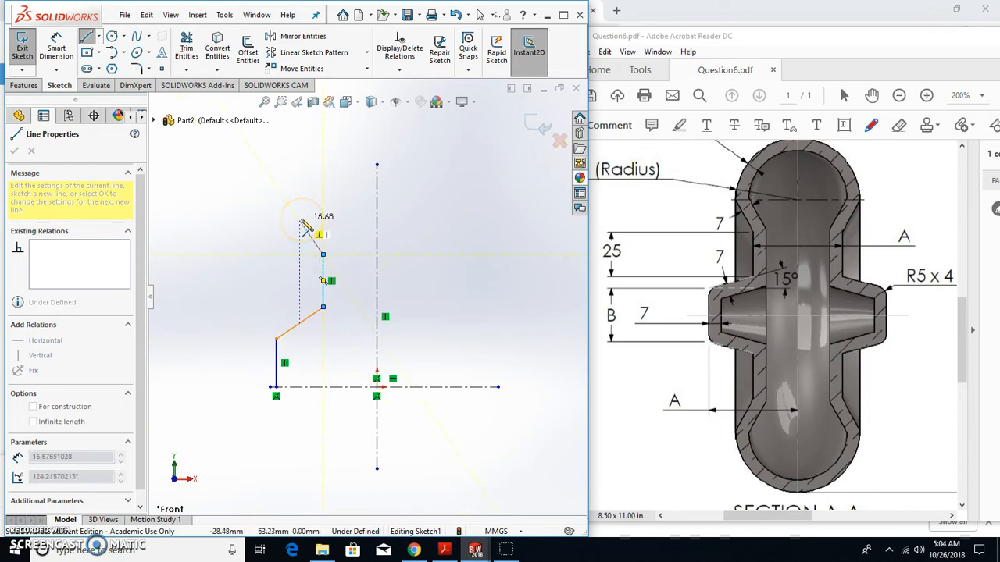
left_click(304, 209)
left_click(305, 208)
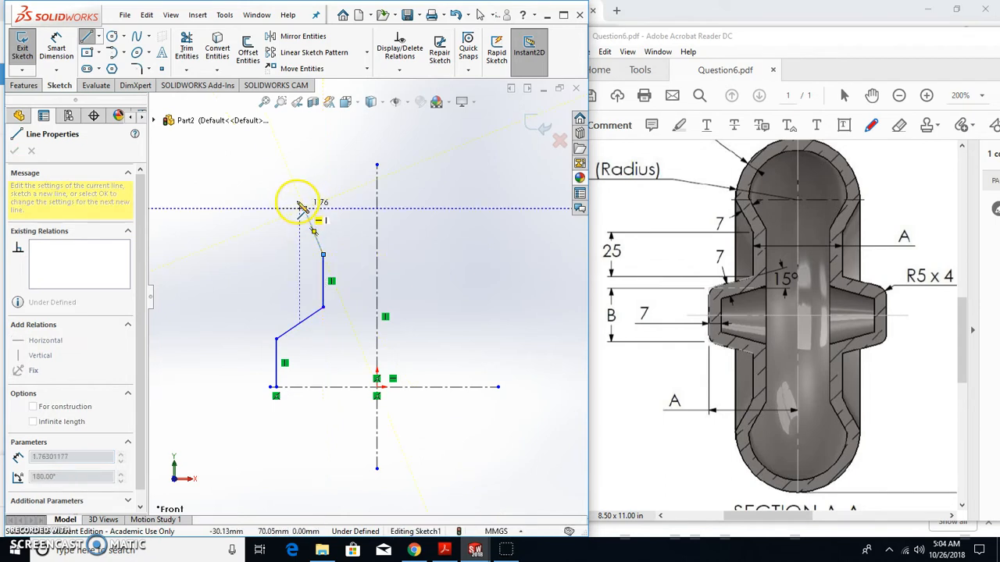
Step: Continue the profile with a tangent arc of about 16 mm radius ending at the vertical centerline's upper endpoint, and end the chain
mouse_move(304, 209)
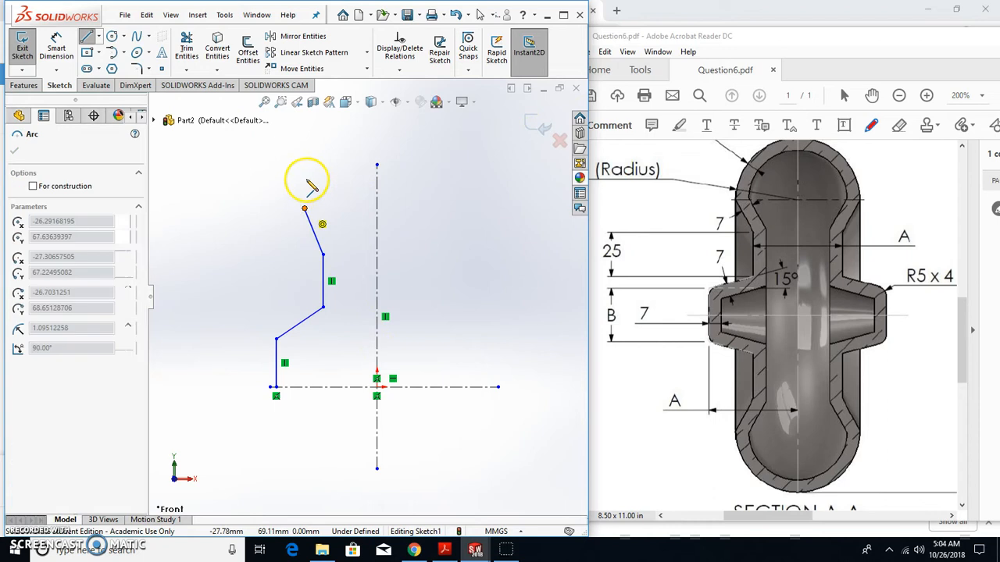
left_click(375, 166)
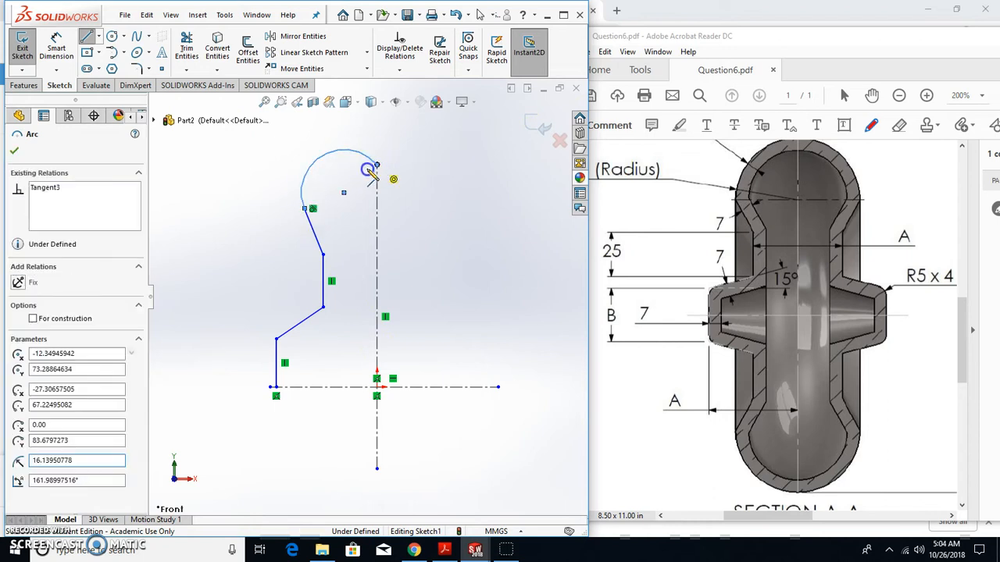
key("Escape")
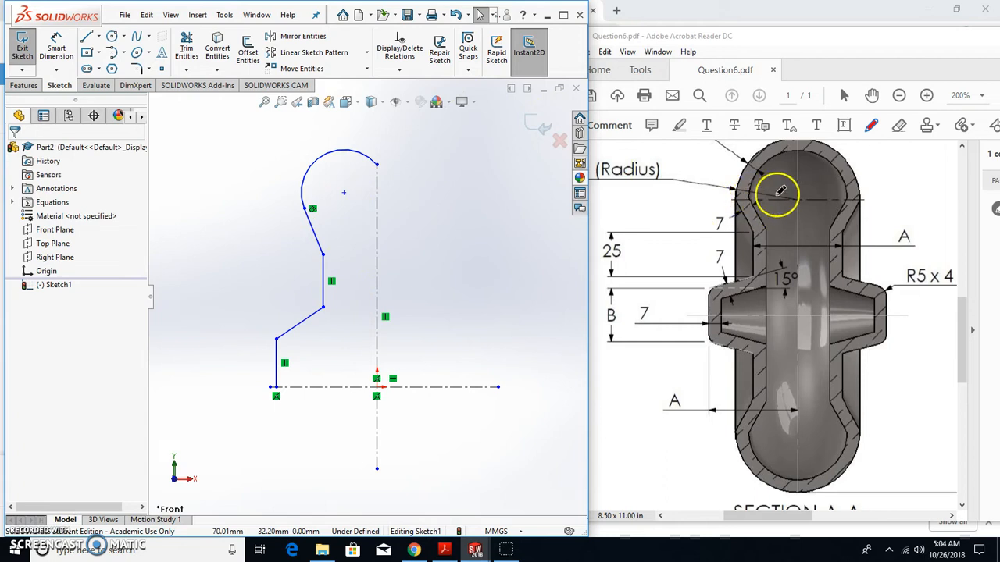
Step: Check the arc centre's location in the PDF section view and make the sketch arc's centre coincident with the vertical centerline
scroll(781, 192, "up", 2)
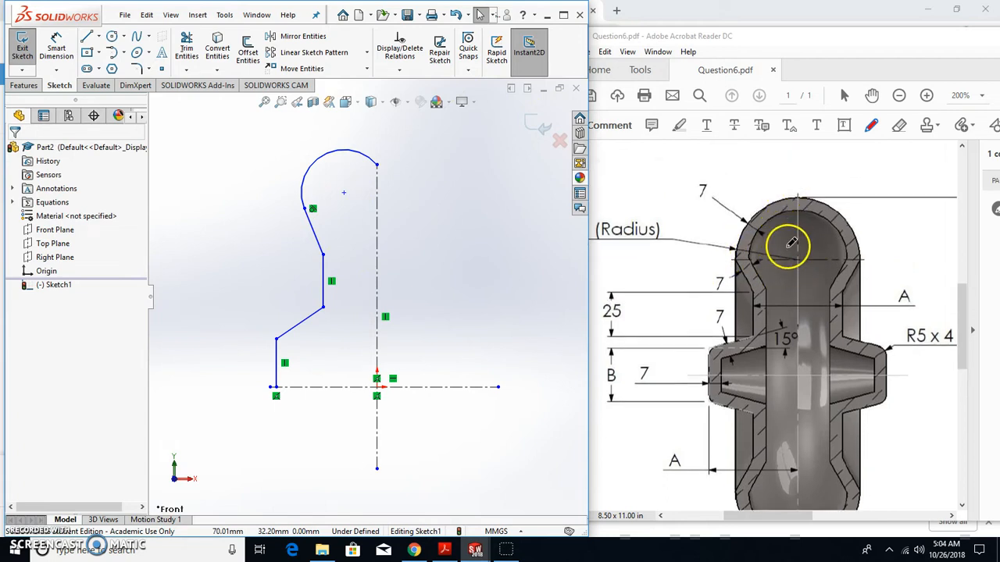
scroll(790, 256, "up", 3)
scroll(790, 261, "down", 3)
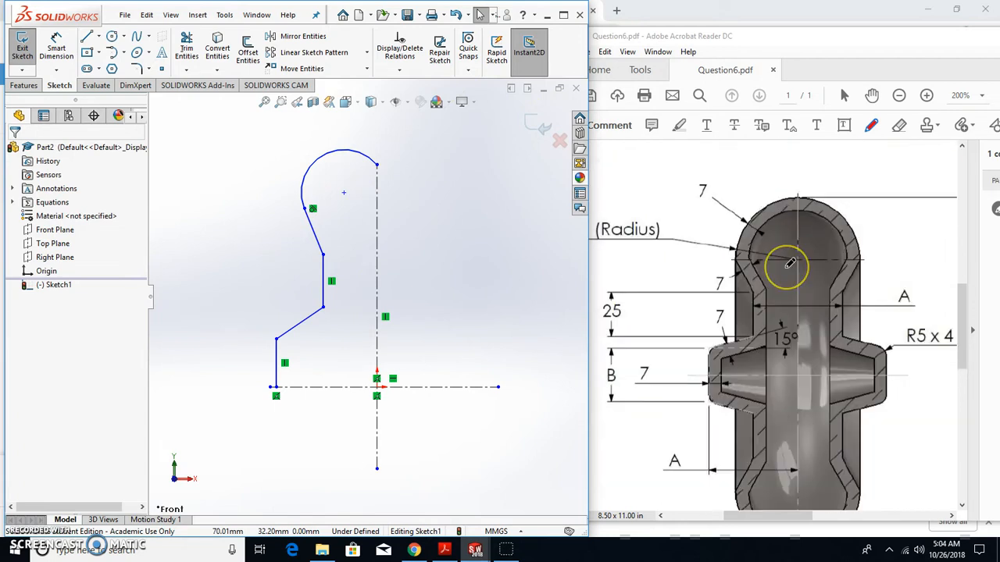
left_click(786, 267)
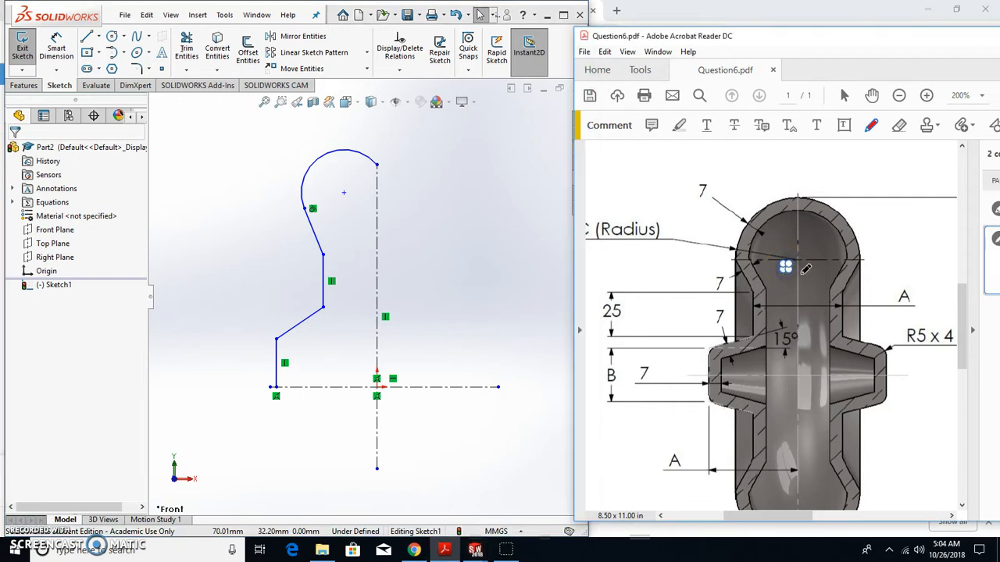
scroll(784, 267, "up", 3, "ctrl")
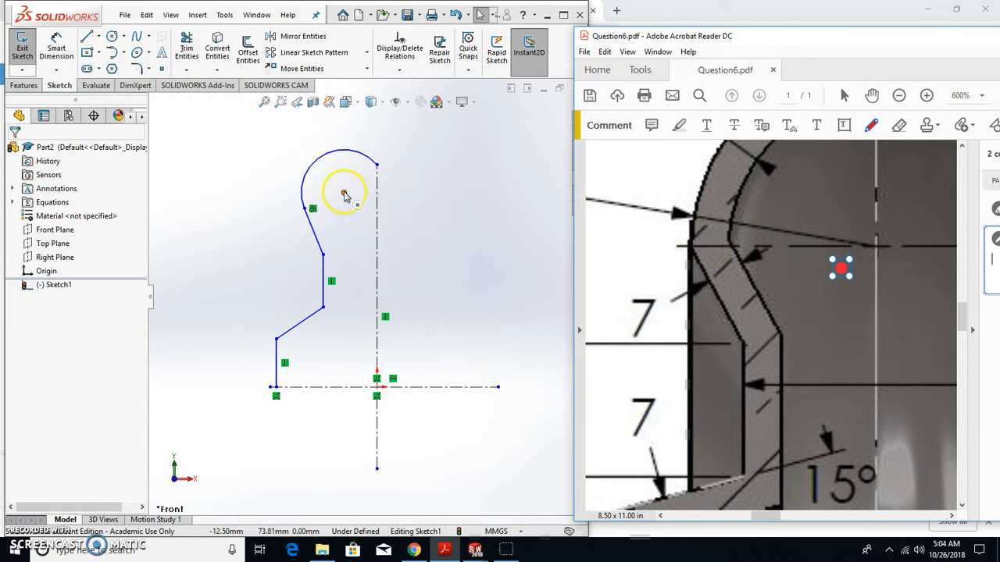
left_click(310, 212)
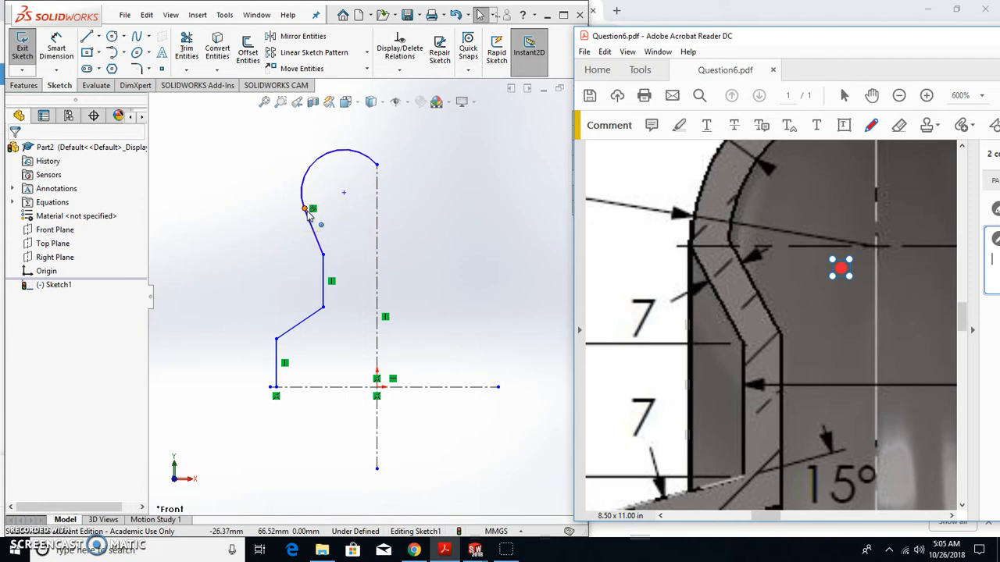
left_click(343, 196)
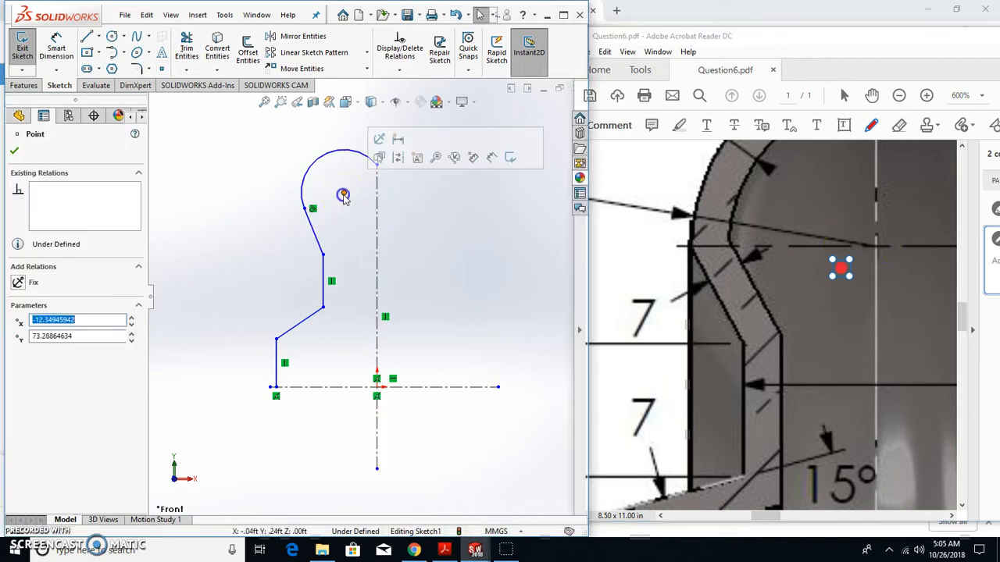
left_click(377, 220, "ctrl")
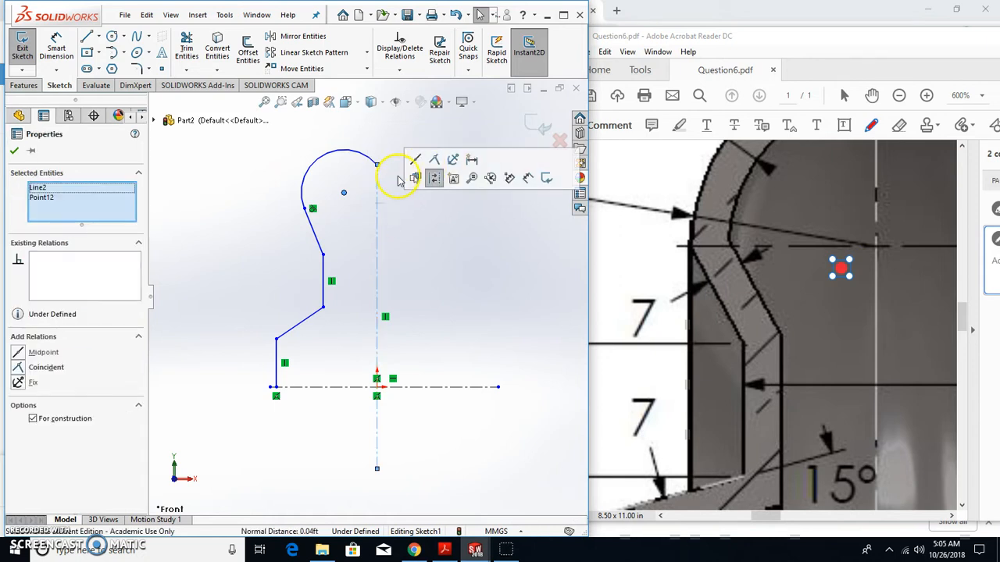
left_click(435, 162)
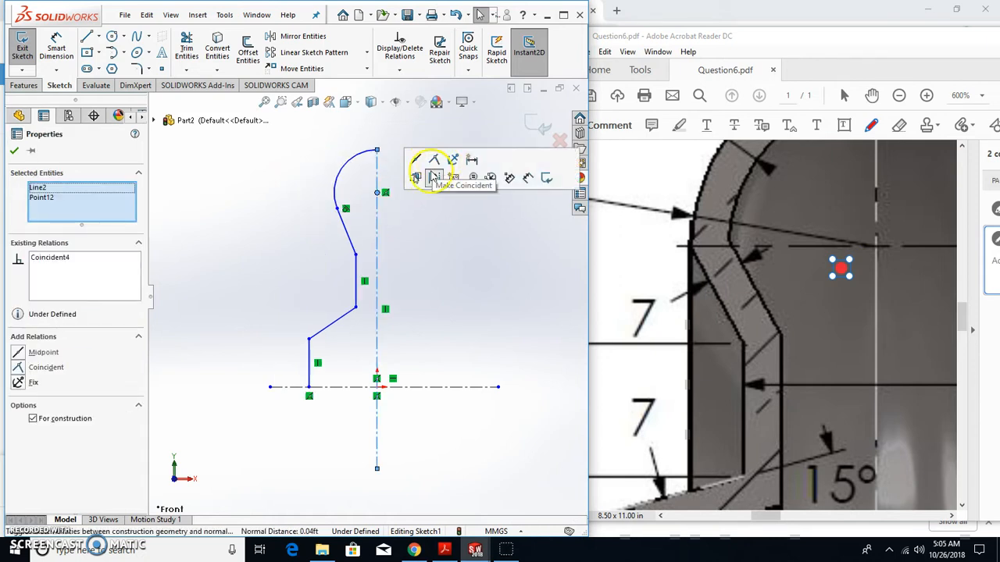
Step: Add a horizontal relation between the arc's lower endpoint and its centre point
left_click(338, 209)
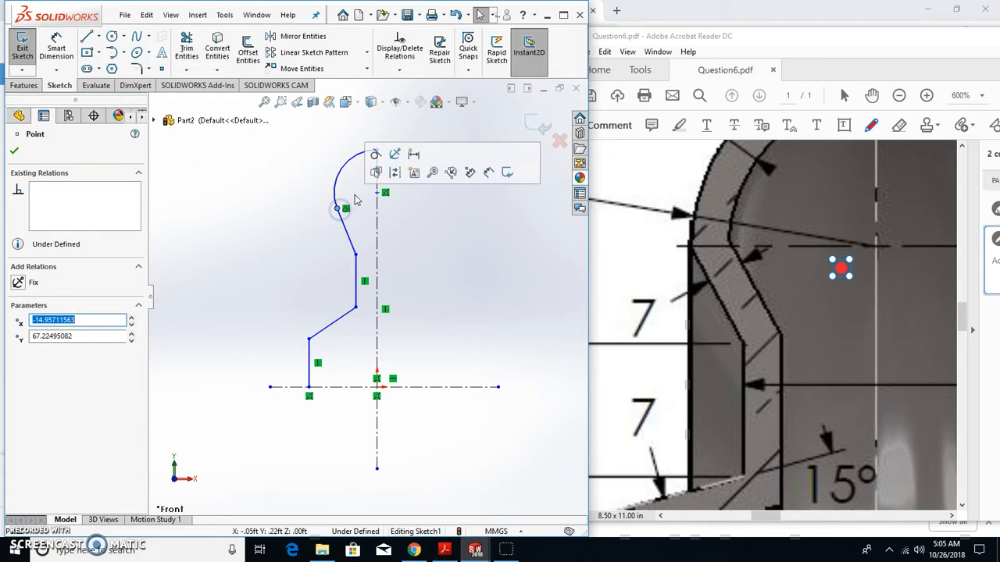
left_click(378, 194, "ctrl")
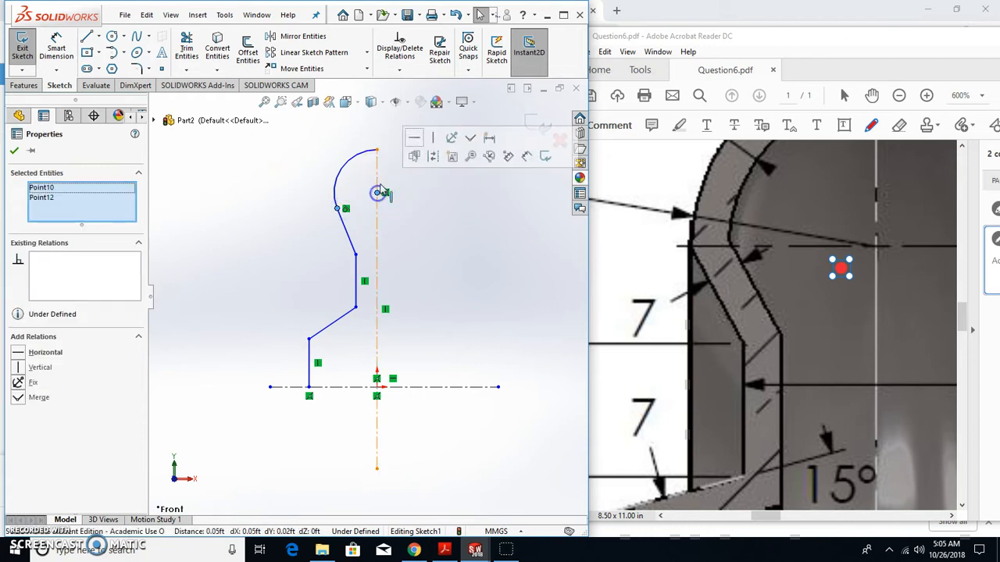
left_click(416, 141)
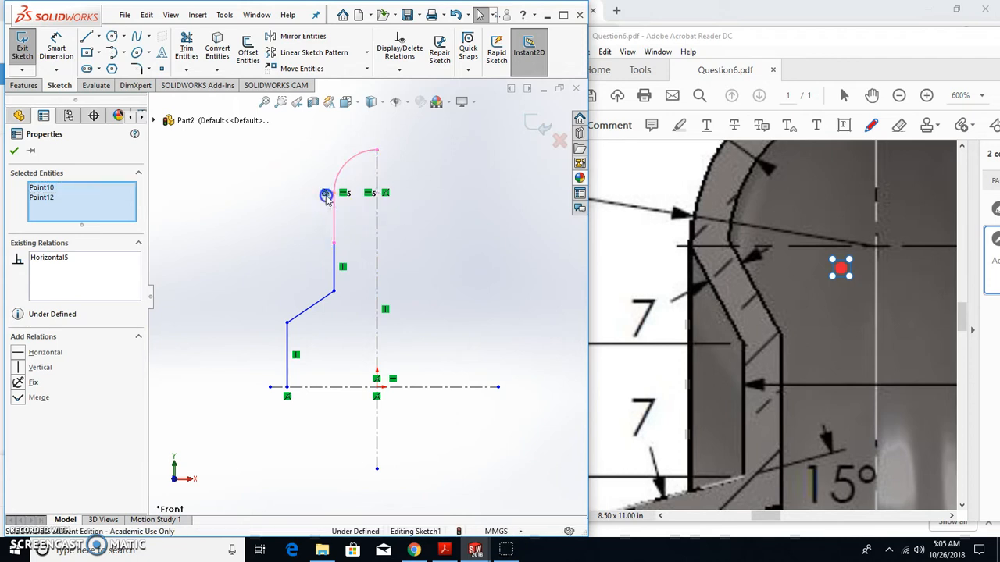
Step: Delete the tangent relation between the arc and the adjoining line, and move that line's lower endpoint inward toward the vertical centerline
key("Delete")
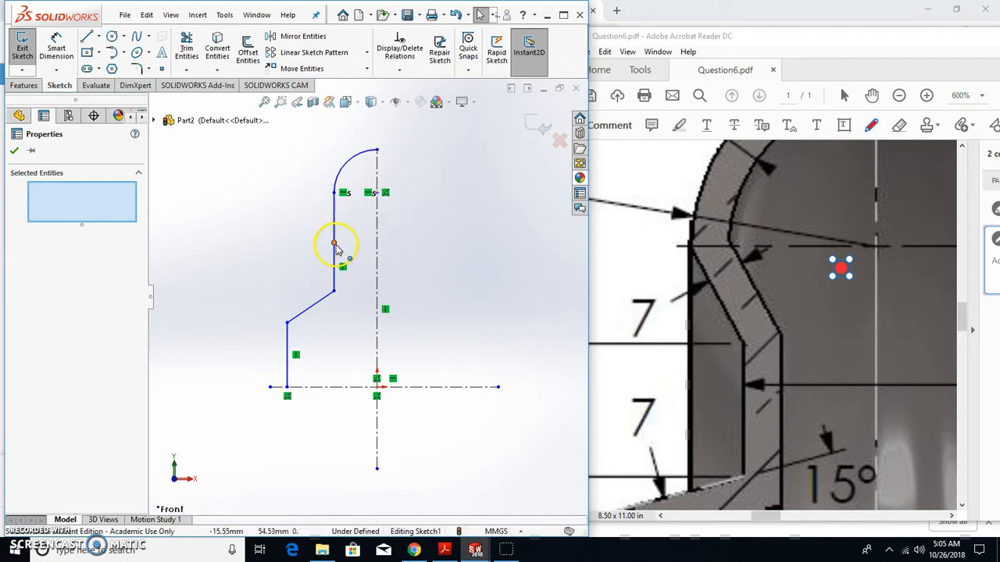
left_click_drag(336, 244, 352, 235)
left_click(334, 194)
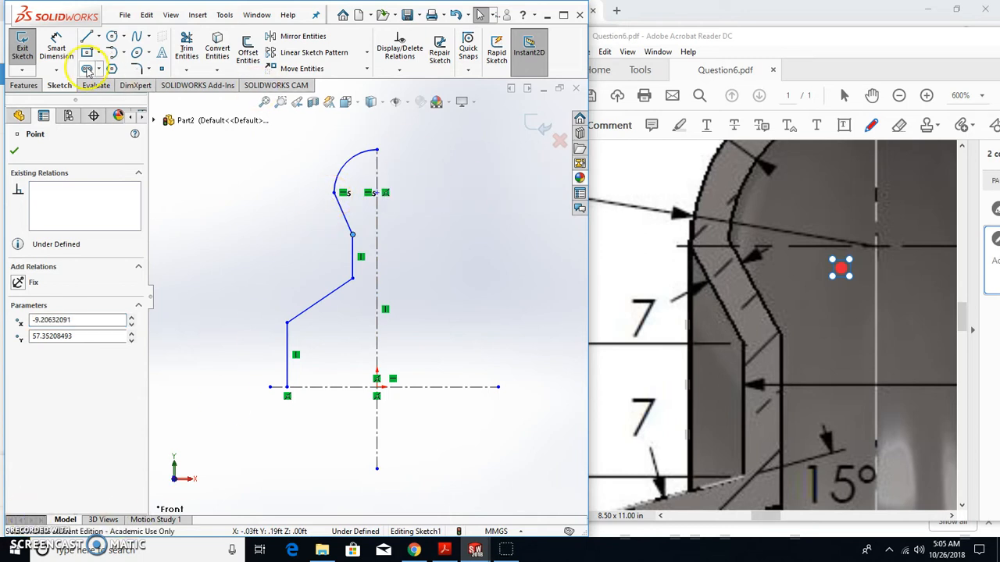
Step: Draw a horizontal construction centerline about 47 mm long through the arc's centre, extending past both sides of the vertical centerline
left_click(98, 37)
left_click(101, 68)
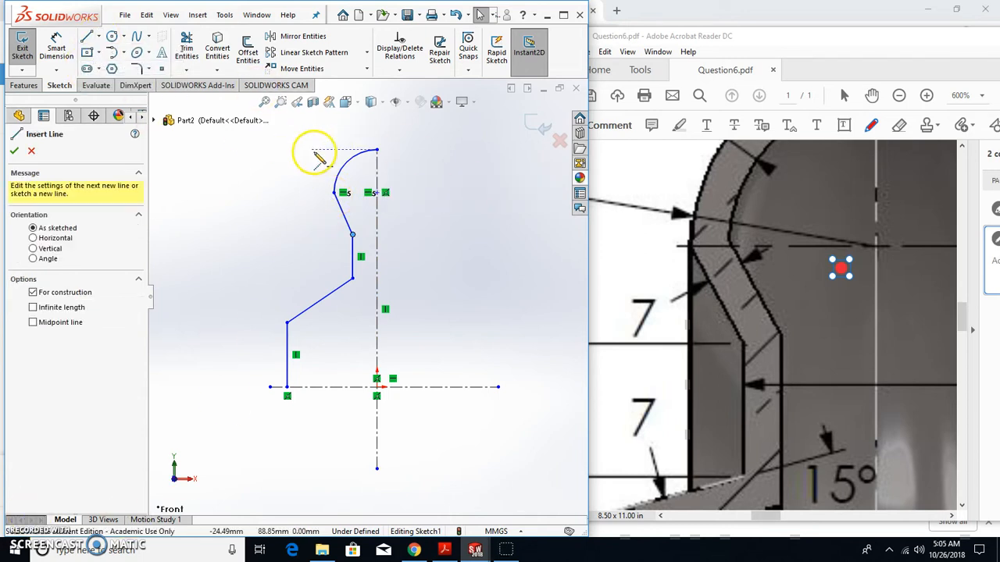
left_click(310, 193)
left_click(435, 193)
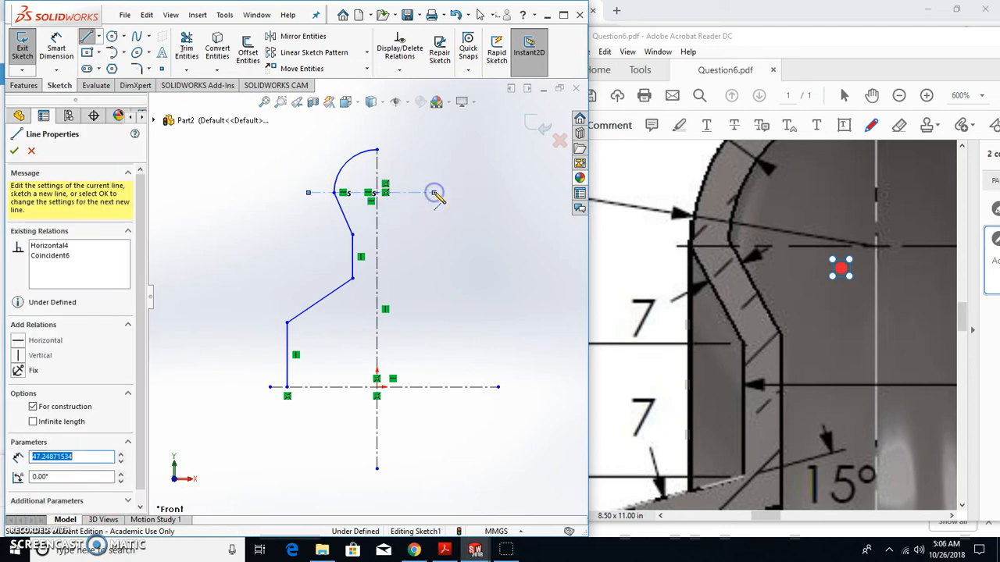
key("Escape")
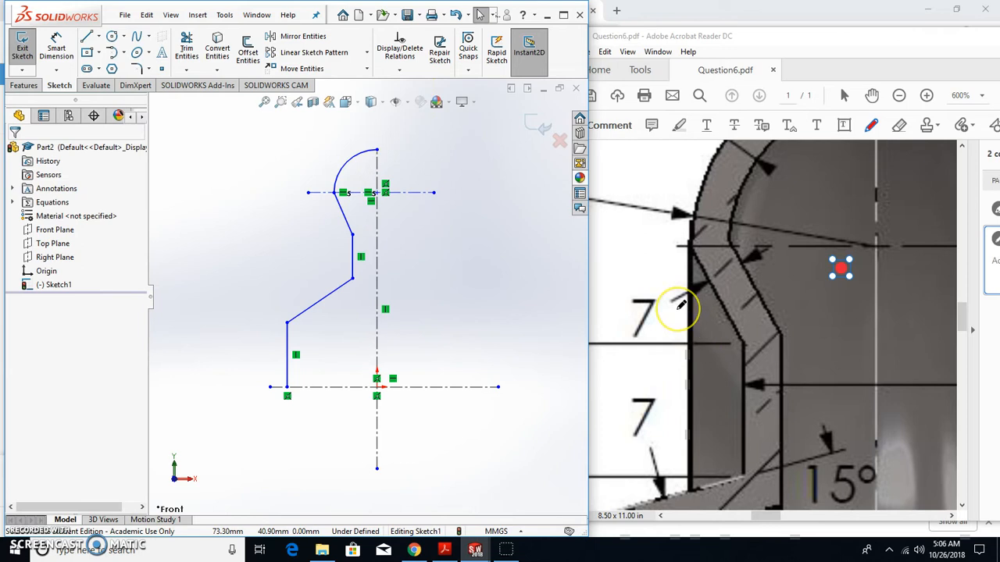
Step: Examine the PDF section view for the wall thickness, the vertical segment's length, and the A, B and C dimensions
scroll(687, 313, "down", 1)
left_click(704, 289)
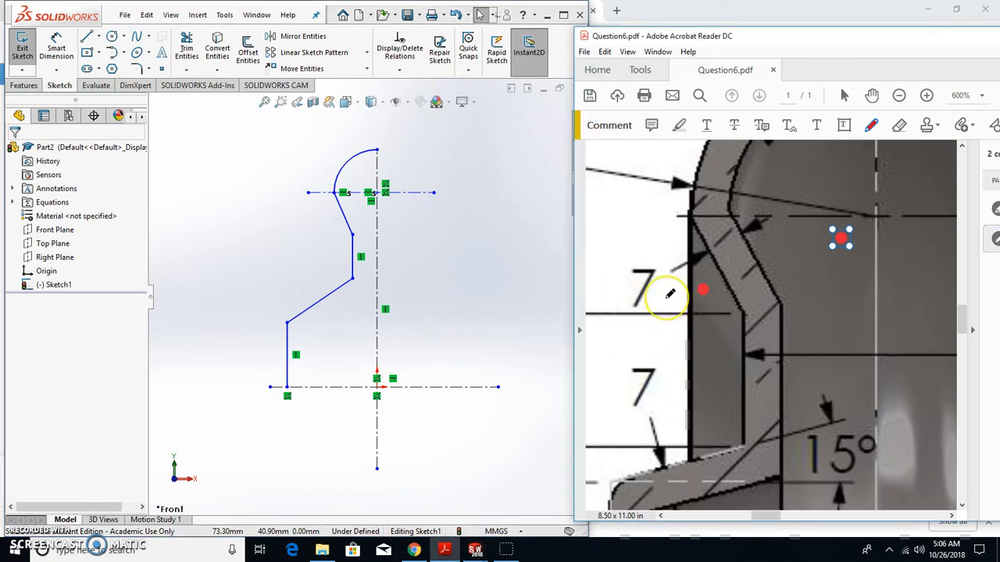
scroll(670, 293, "down", 4, "ctrl")
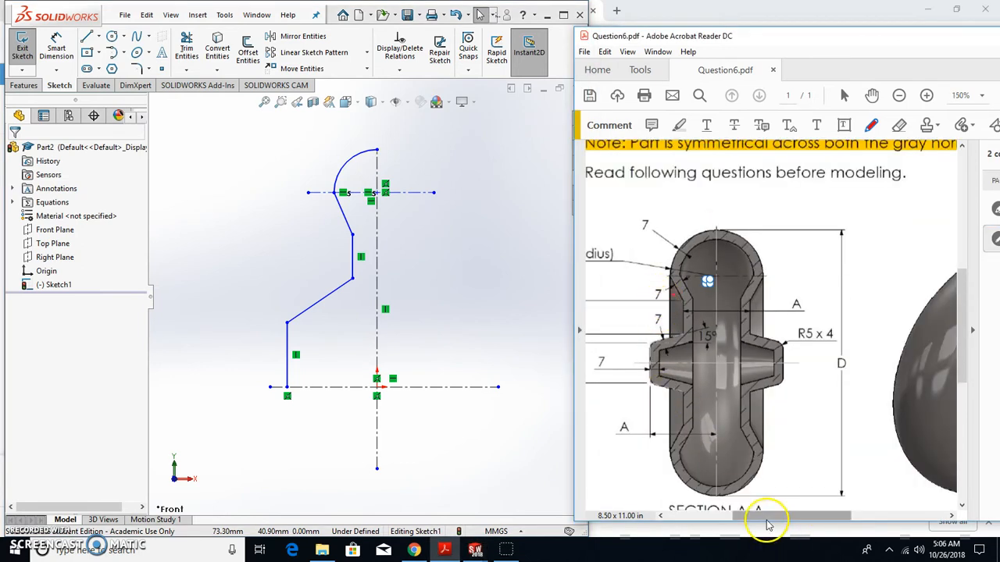
left_click_drag(767, 522, 750, 522)
scroll(674, 315, "up", 1, "ctrl")
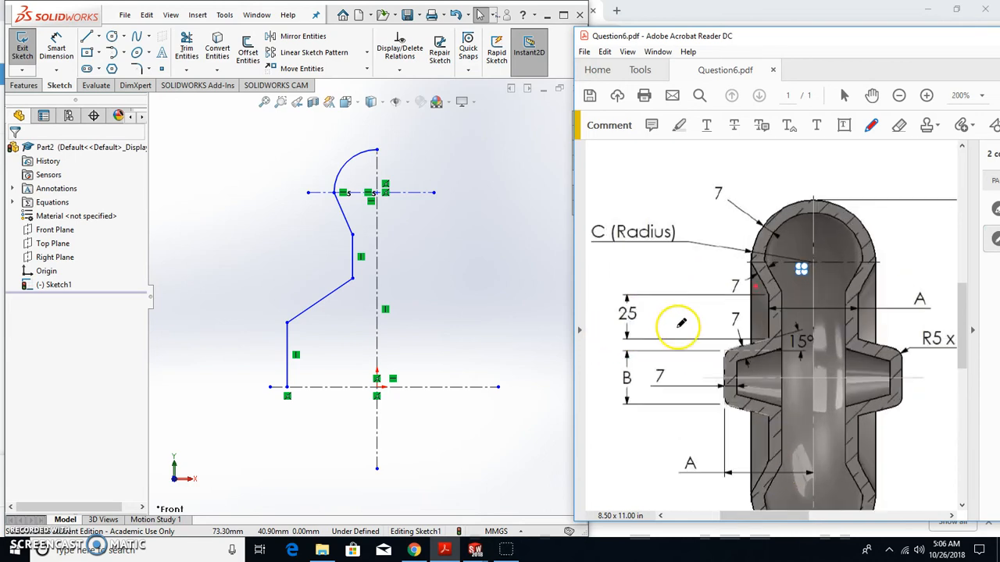
scroll(678, 326, "up", 1, "ctrl")
scroll(678, 327, "down", 1, "ctrl")
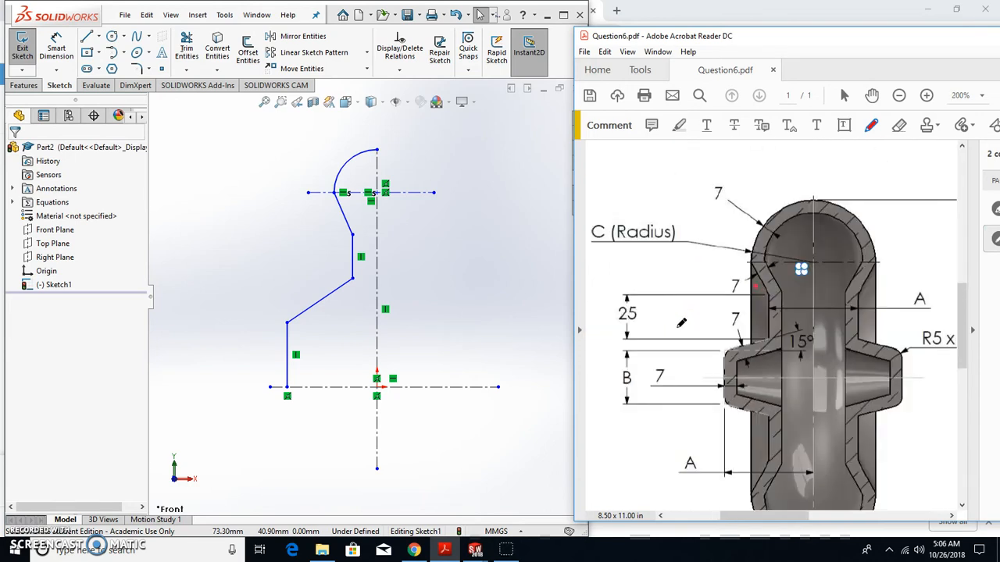
left_click(447, 336)
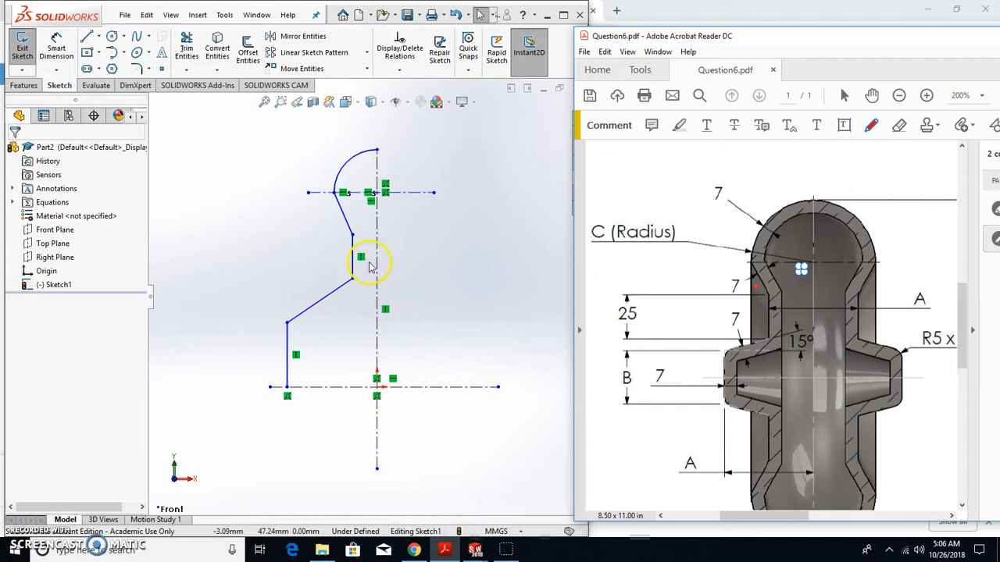
left_click(661, 378)
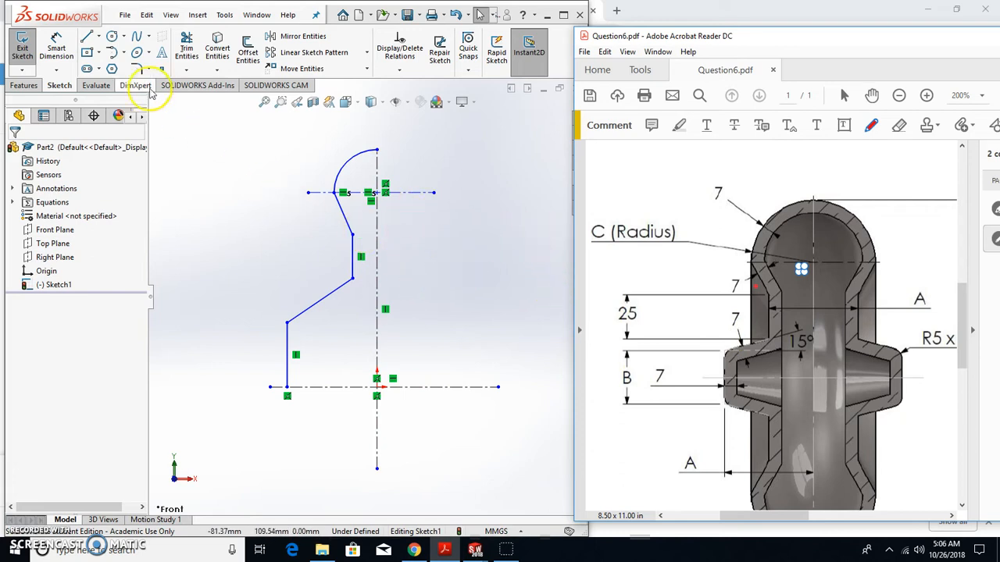
Step: Dimension the upper vertical segment of the profile, between the two slanted lines, to 25 mm
left_click(55, 45)
left_click(356, 265)
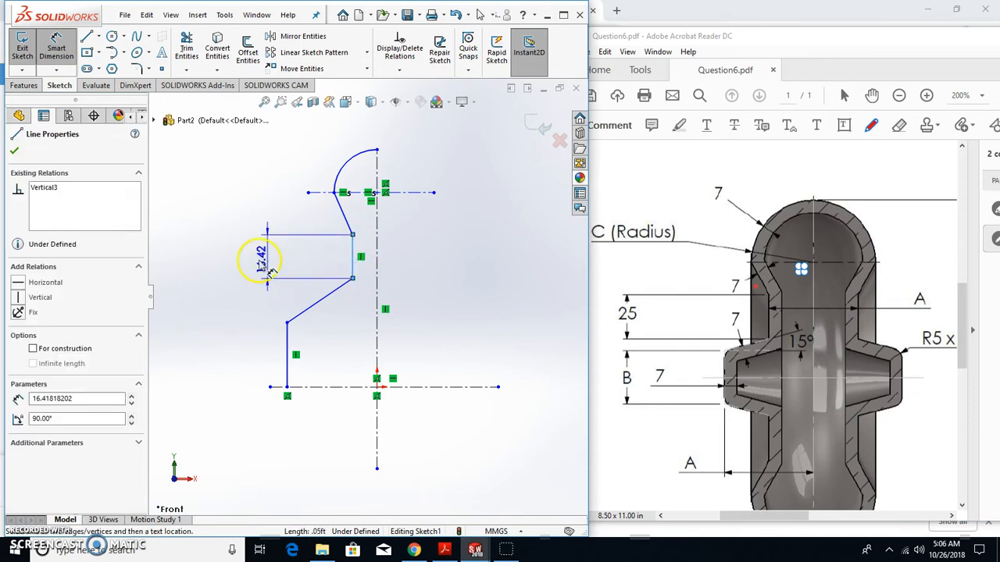
left_click(258, 260)
type("25")
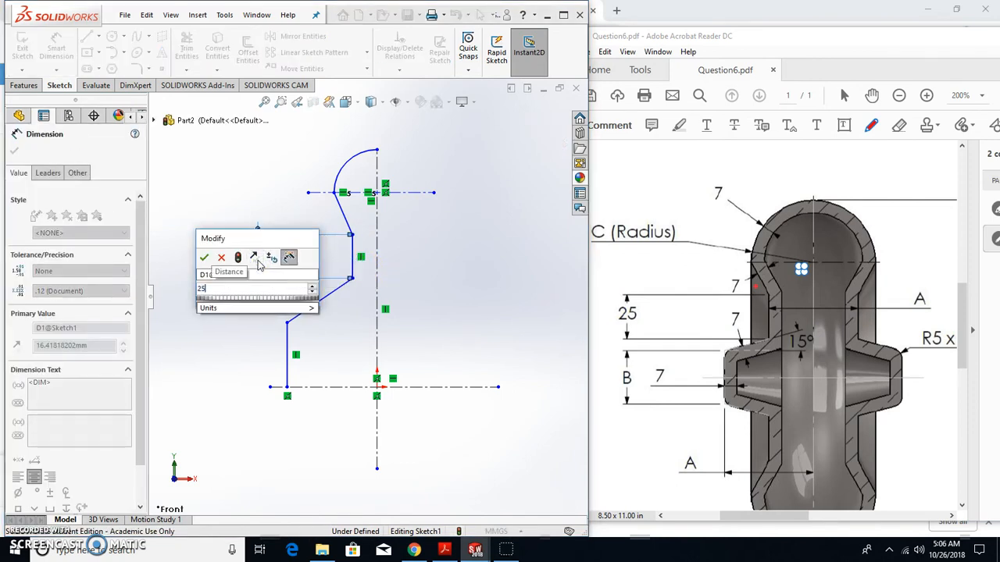
key("Return")
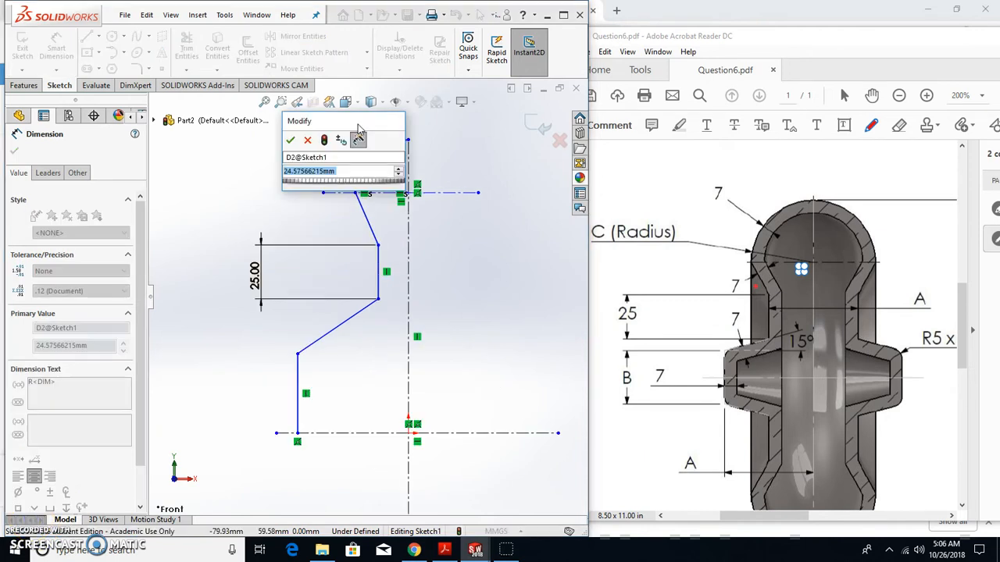
Step: Link the radius dimension of the profile's upper arc to the global variable C (35)
left_click_drag(370, 125, 315, 232)
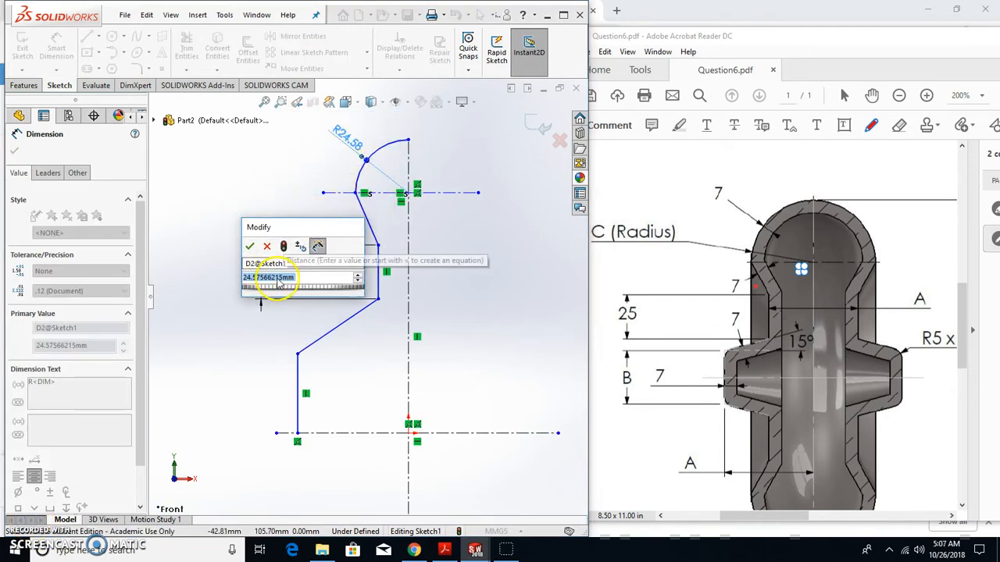
type("=")
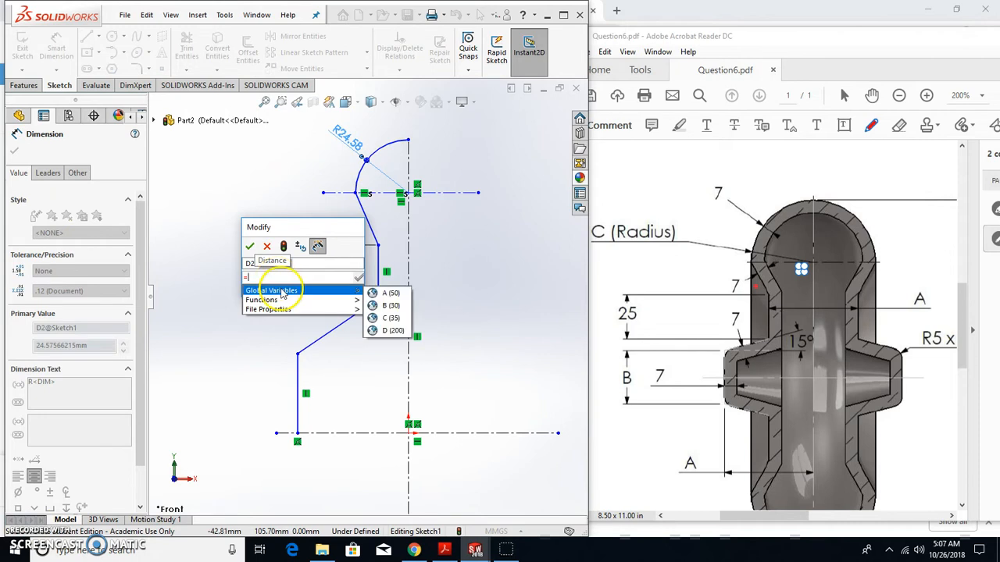
mouse_move(358, 290)
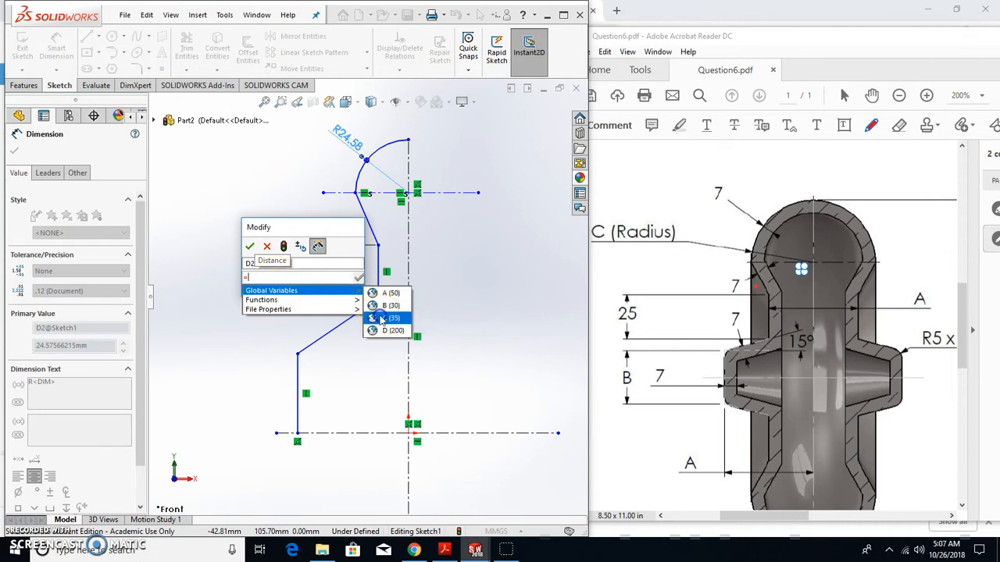
left_click(381, 316)
left_click(250, 246)
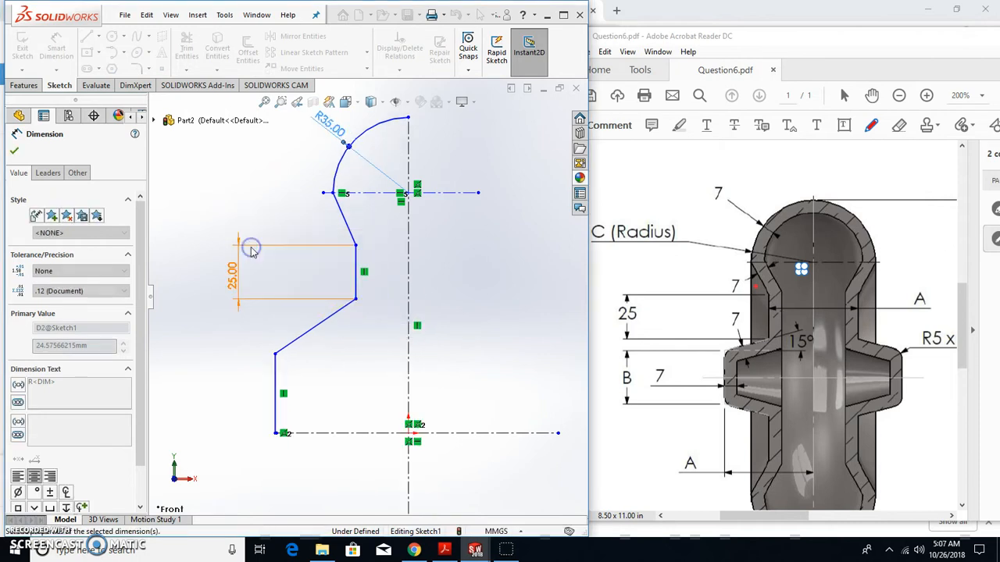
Step: Add a doubled dimension from the horizontal centerline through the origin to the lower vertical segment's upper endpoint, linked to global variable B (30)
scroll(331, 264, "down", 3)
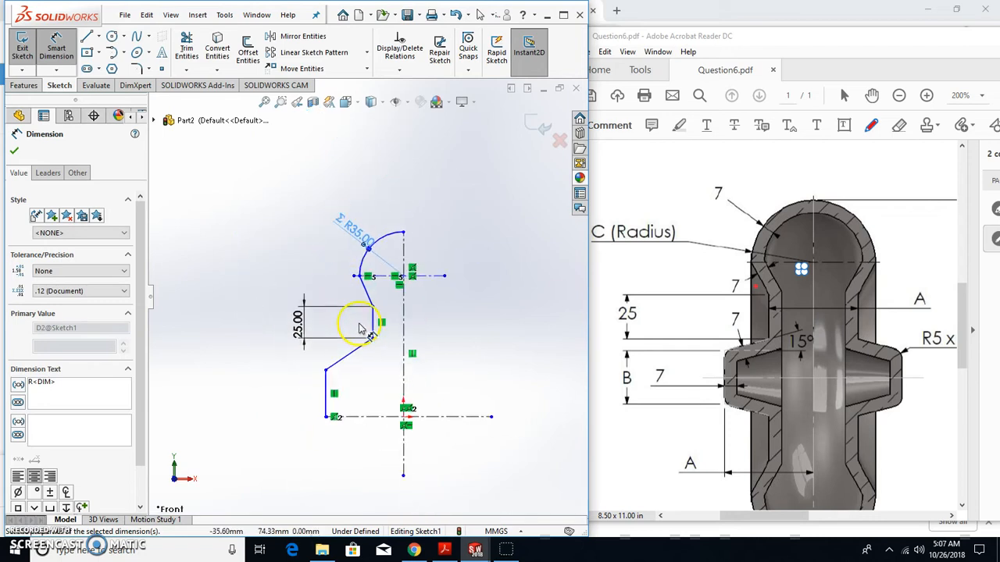
scroll(338, 396, "up", 2)
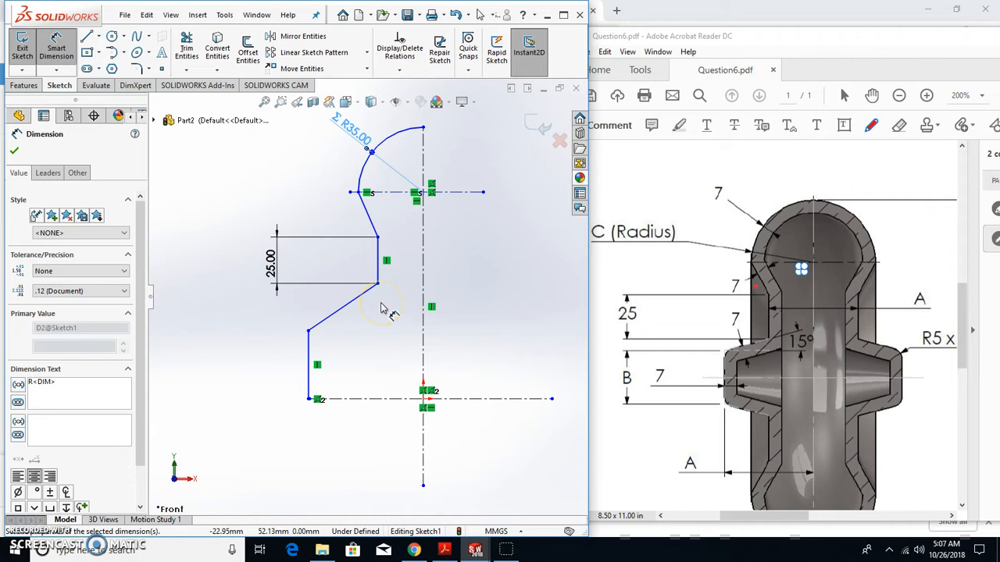
scroll(344, 351, "down", 1)
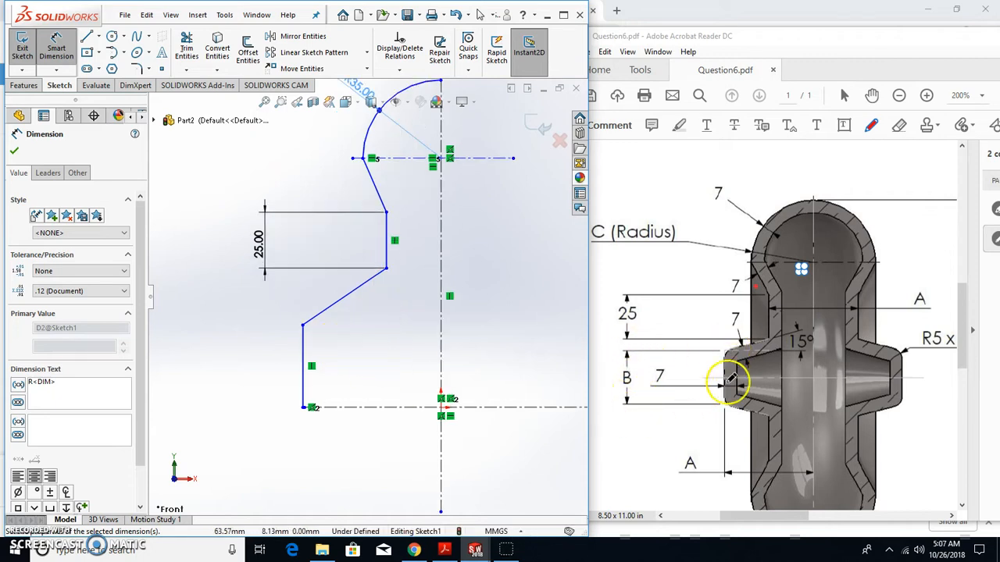
scroll(352, 330, "up", 1)
scroll(349, 328, "down", 1)
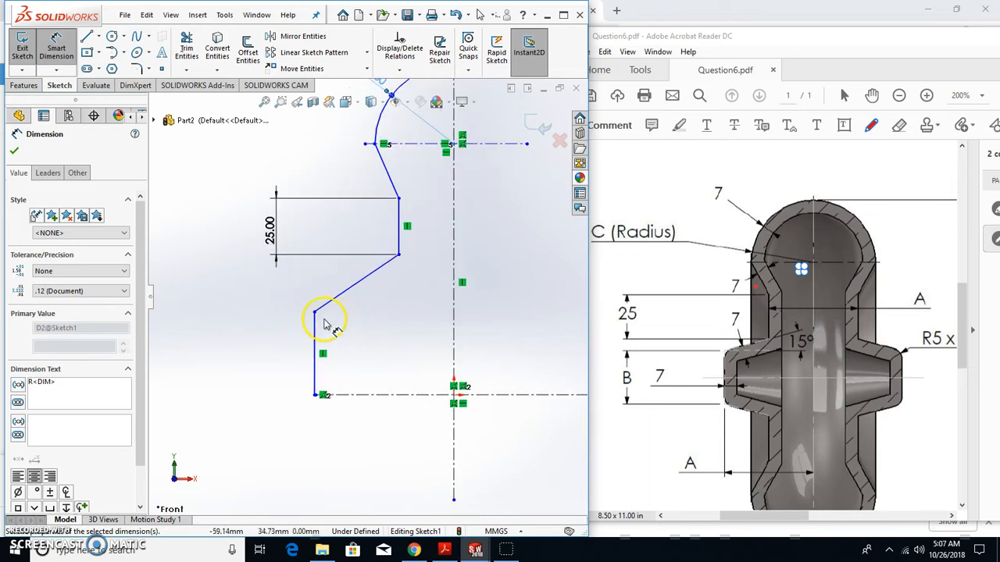
left_click(377, 396)
left_click(315, 313)
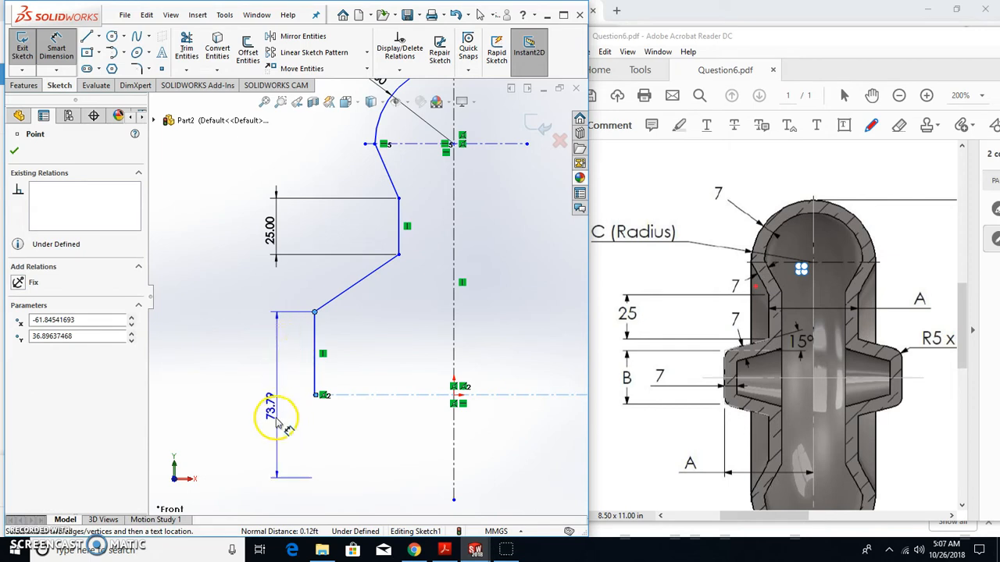
left_click(276, 435)
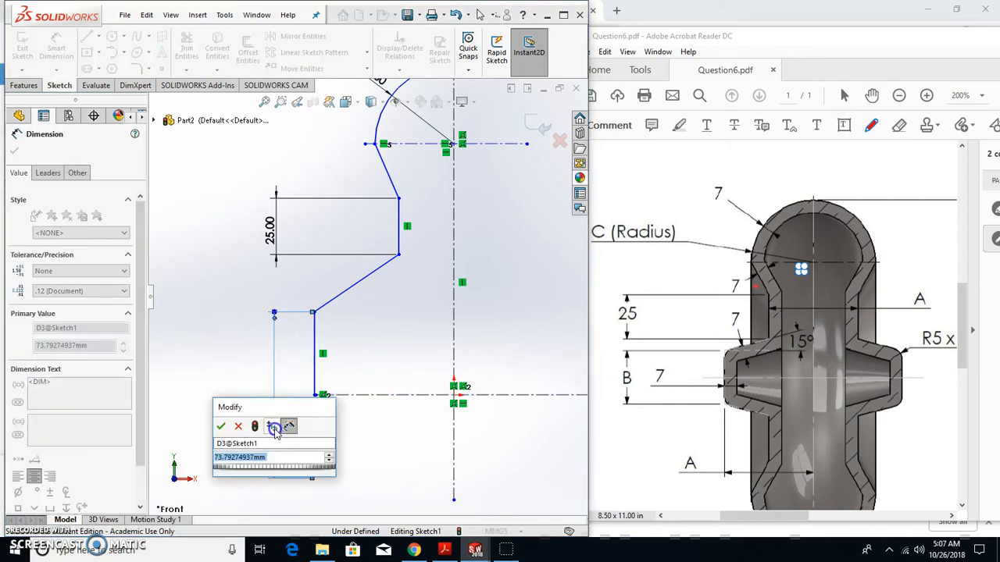
type("=")
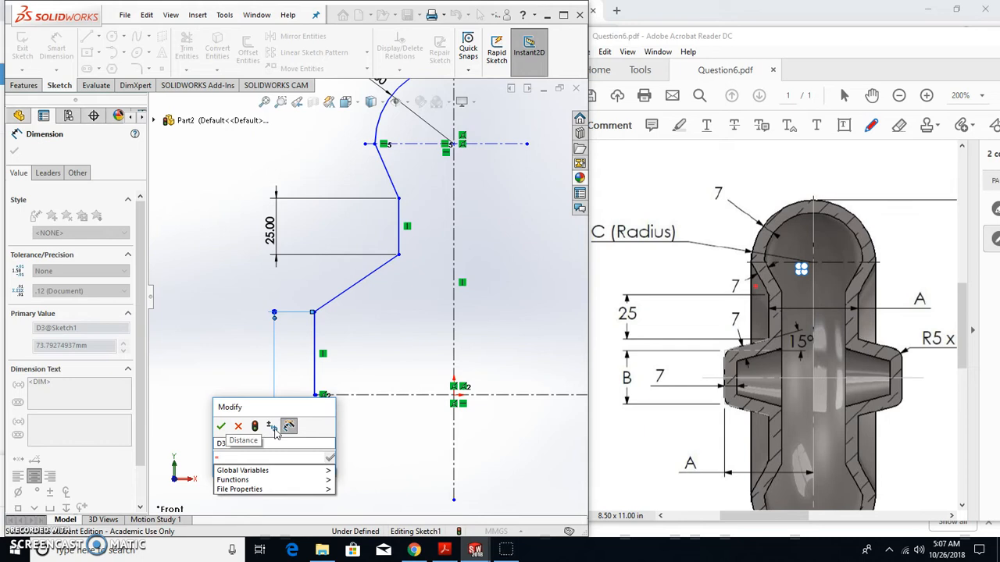
left_click(281, 471)
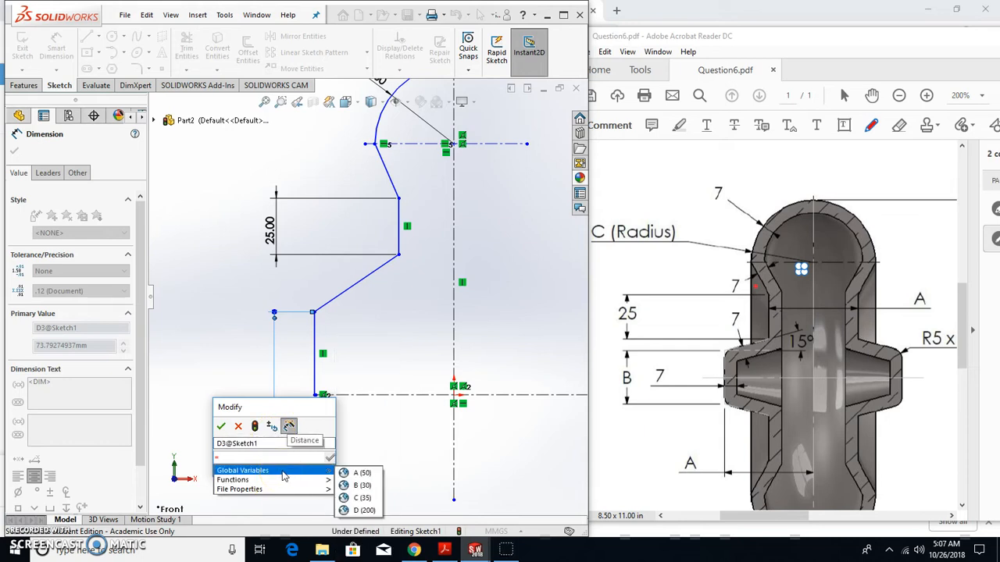
left_click(351, 485)
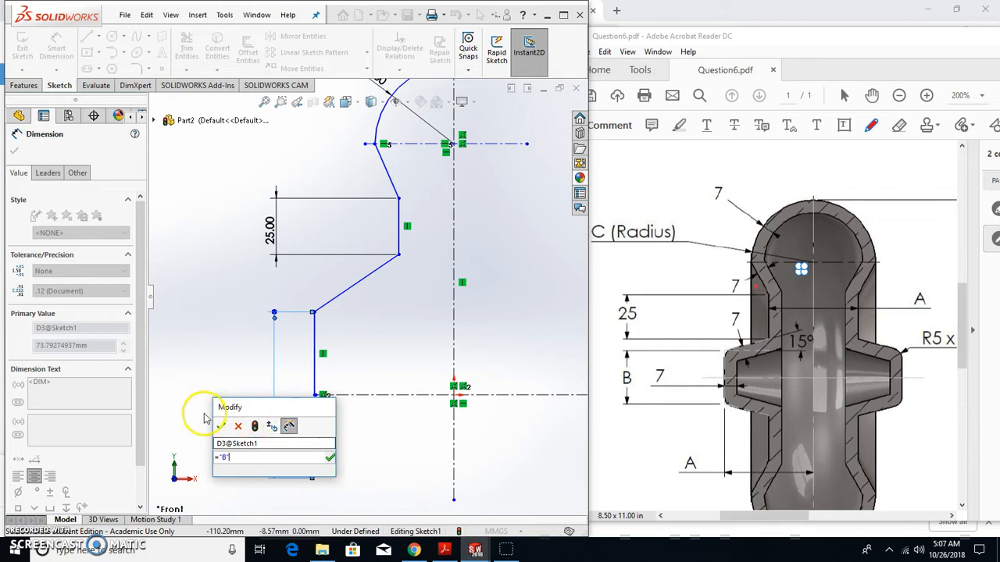
left_click(222, 428)
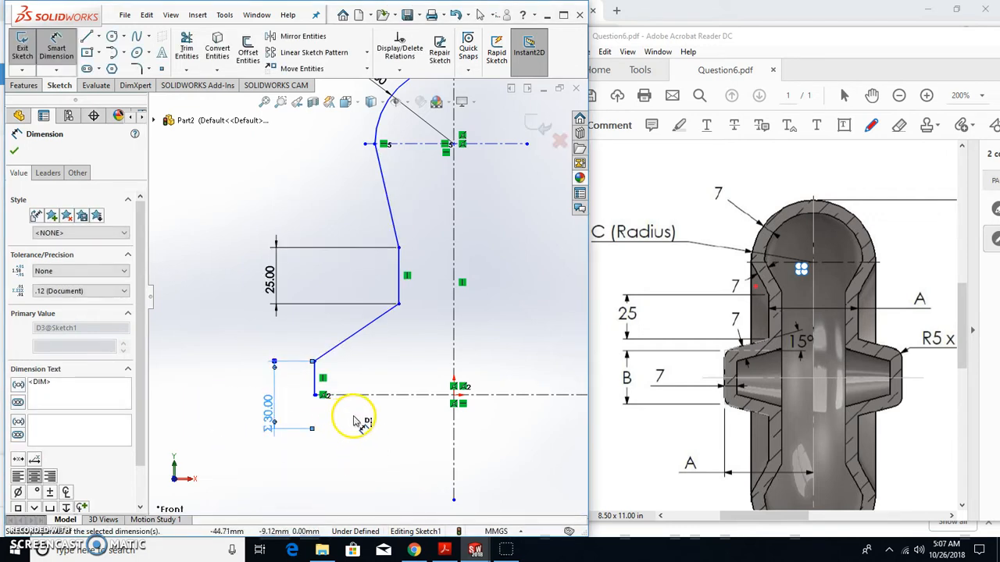
Step: Dimension the angle between the lower slanted line and the horizontal centerline through the origin to 15°
scroll(350, 417, "down", 2)
scroll(239, 358, "down", 2)
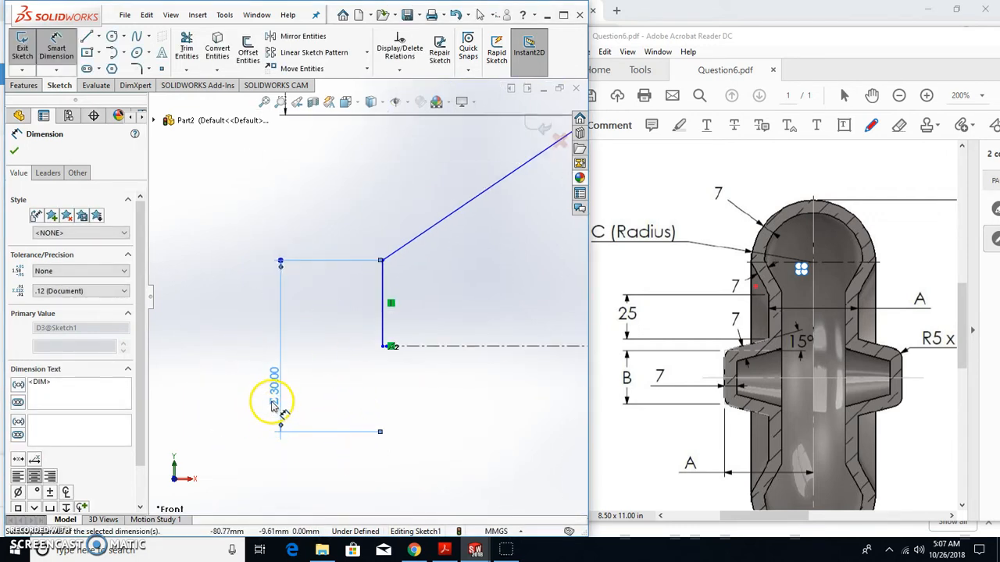
scroll(446, 417, "up", 3)
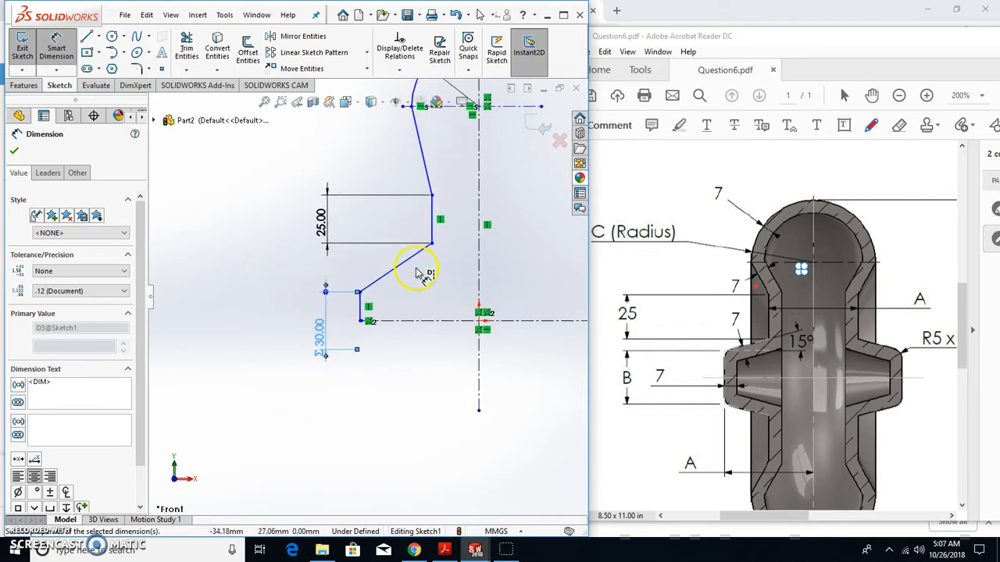
scroll(448, 287, "up", 3)
scroll(436, 278, "down", 4)
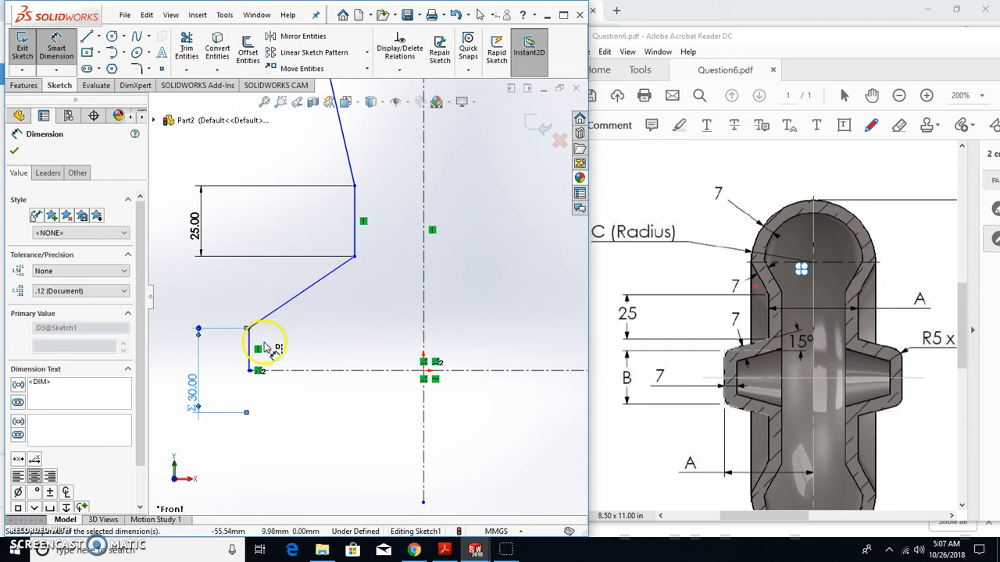
left_click(311, 289)
left_click(316, 369)
left_click(353, 342)
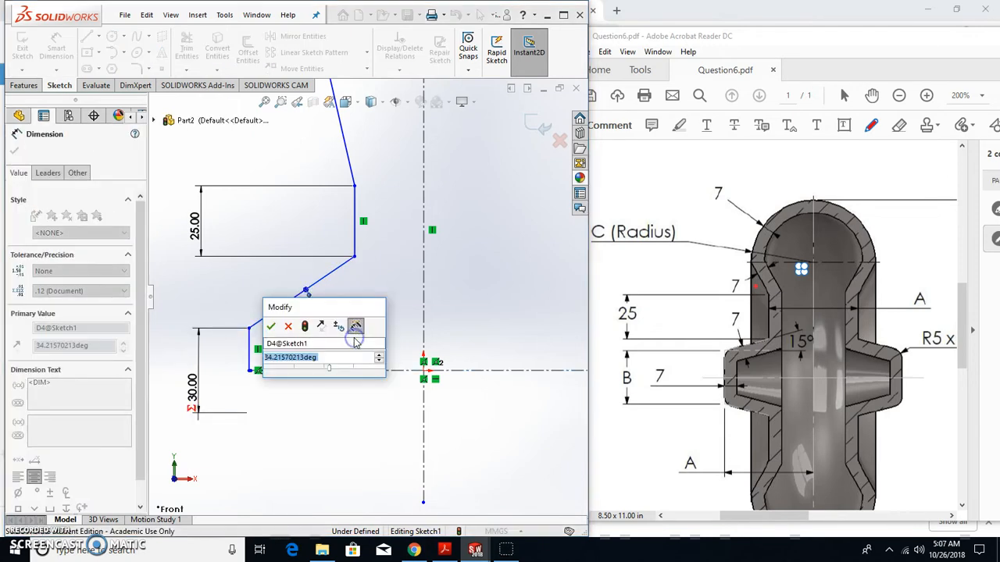
type("15")
key("Return")
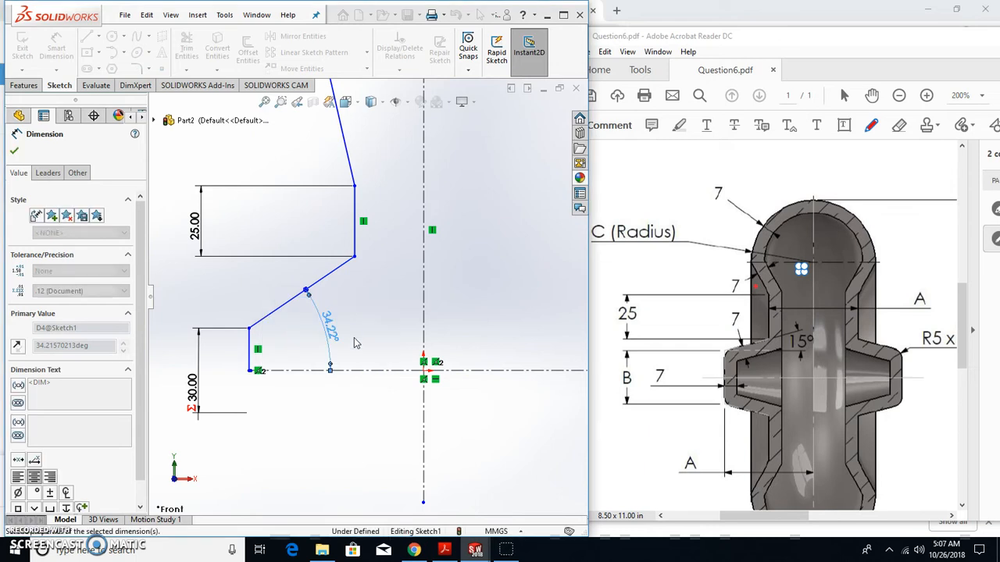
Step: Dimension the horizontal distance from the lower vertical segment to the vertical centerline and link it to global variable A (50)
scroll(326, 331, "up", 2)
scroll(325, 328, "down", 7)
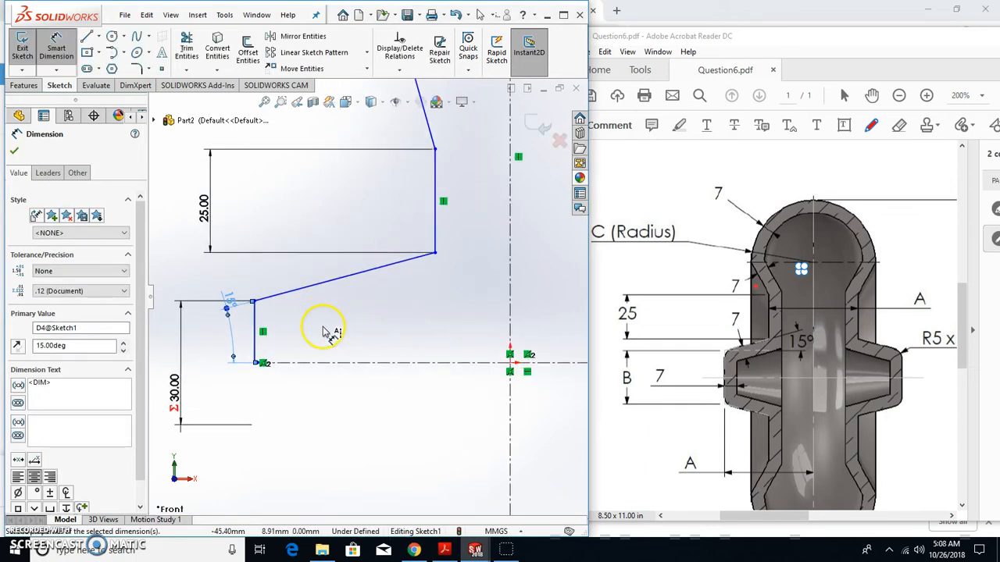
scroll(375, 299, "up", 4)
scroll(418, 258, "up", 3)
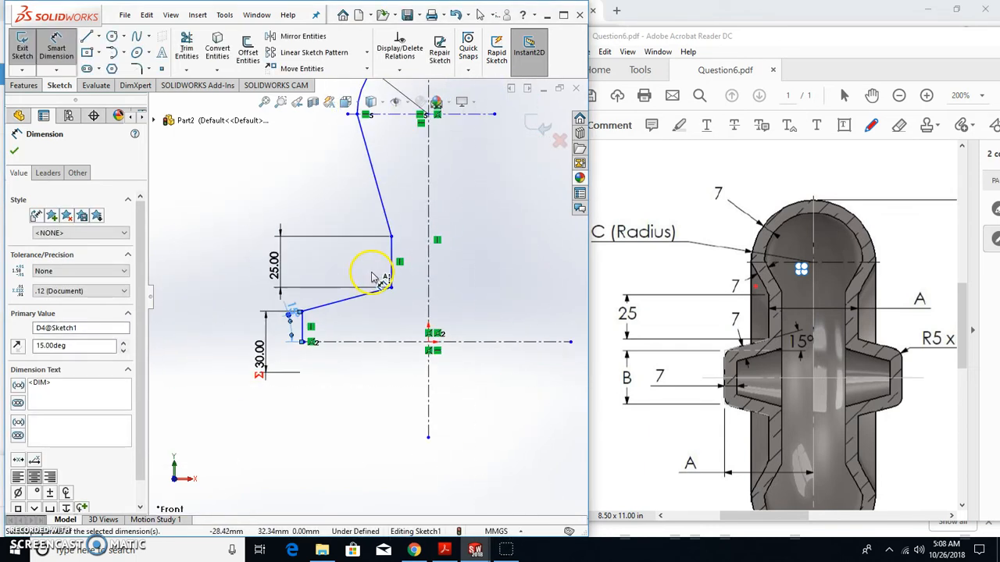
scroll(404, 239, "up", 2)
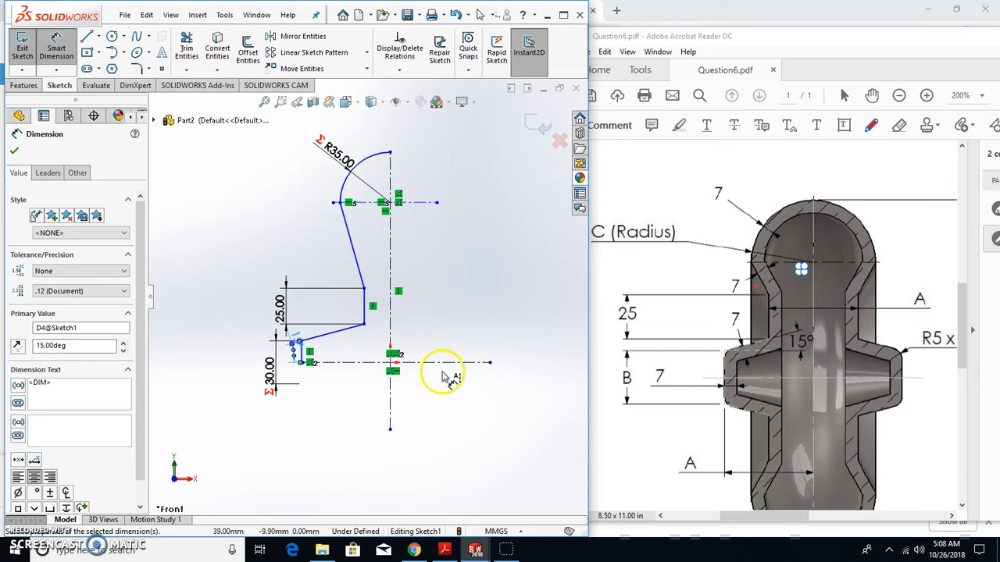
scroll(406, 352, "down", 3)
left_click_drag(229, 367, 377, 405)
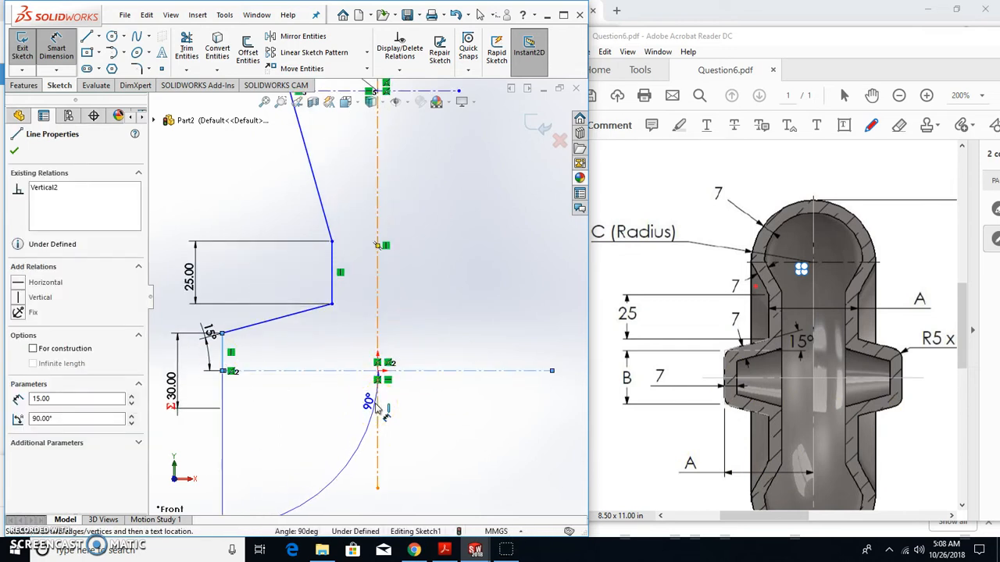
left_click(377, 408)
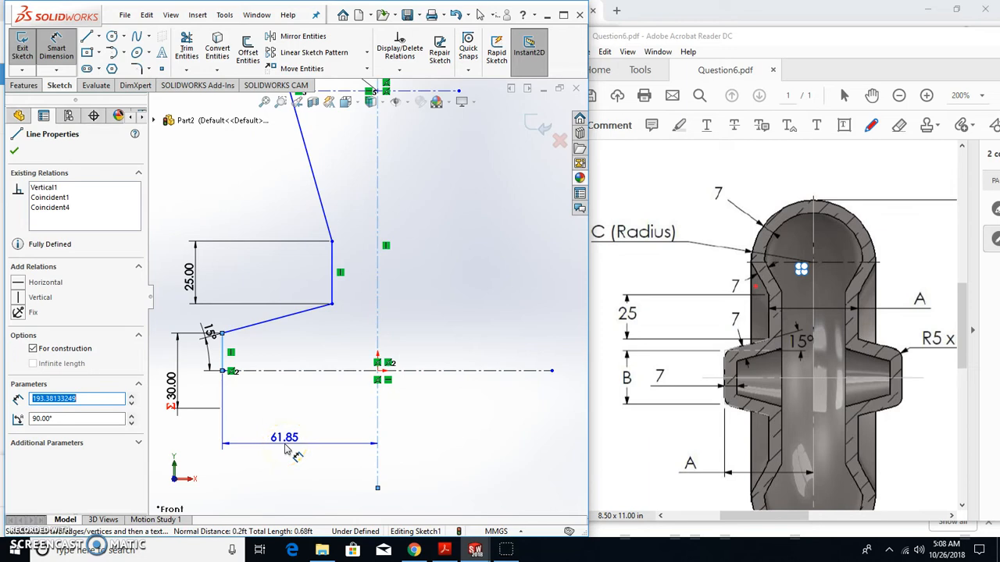
left_click(286, 448)
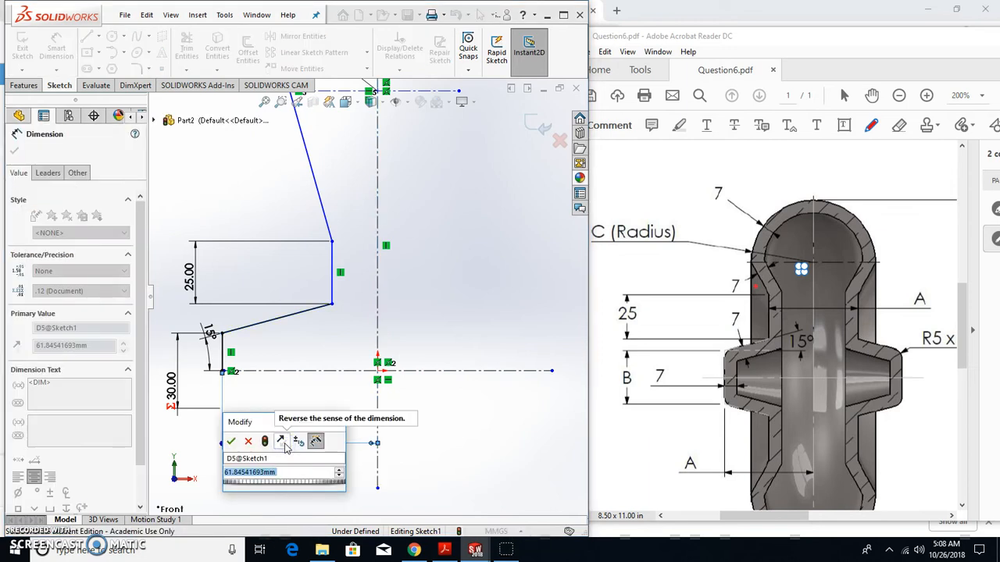
type("=")
left_click(269, 486)
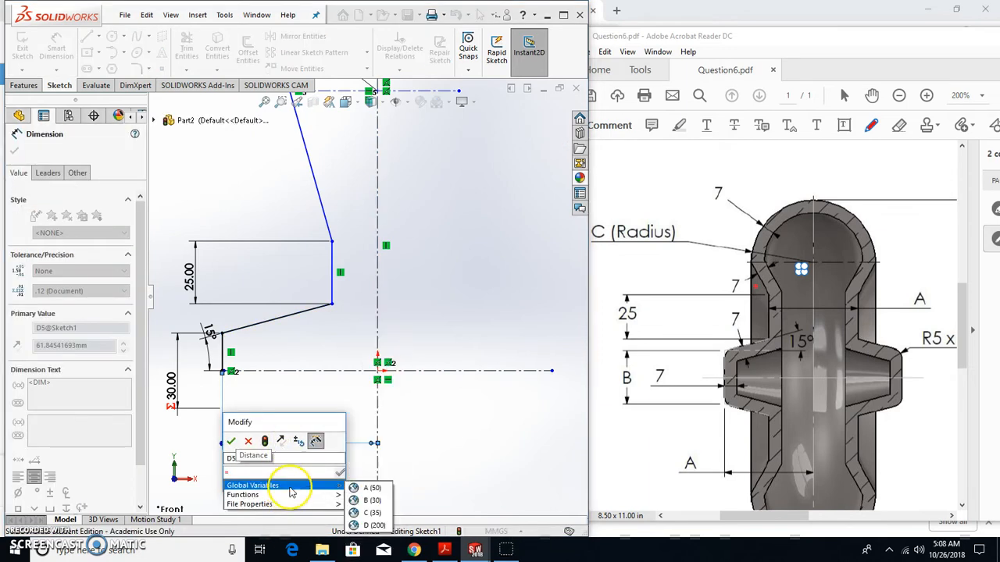
mouse_move(316, 495)
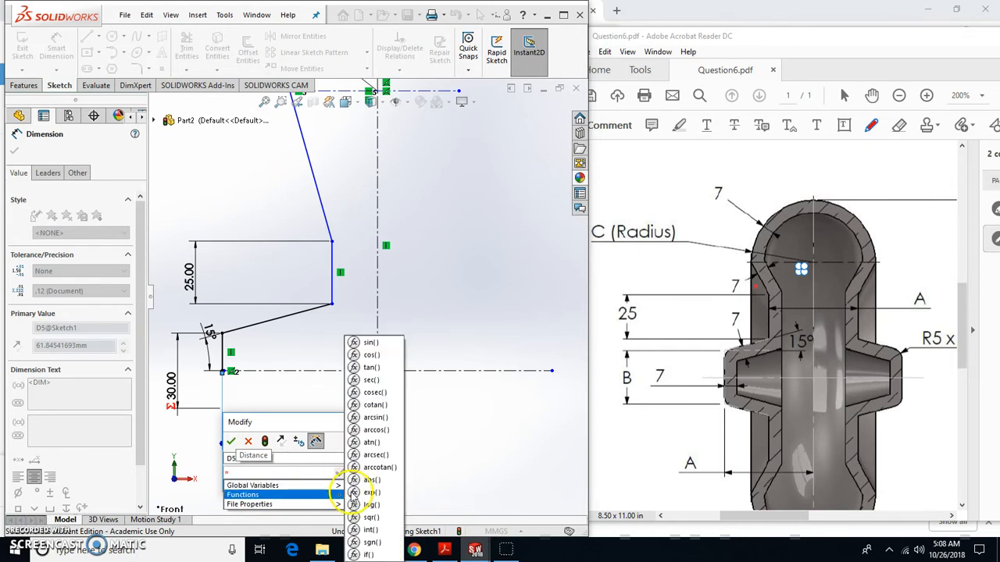
left_click(355, 485)
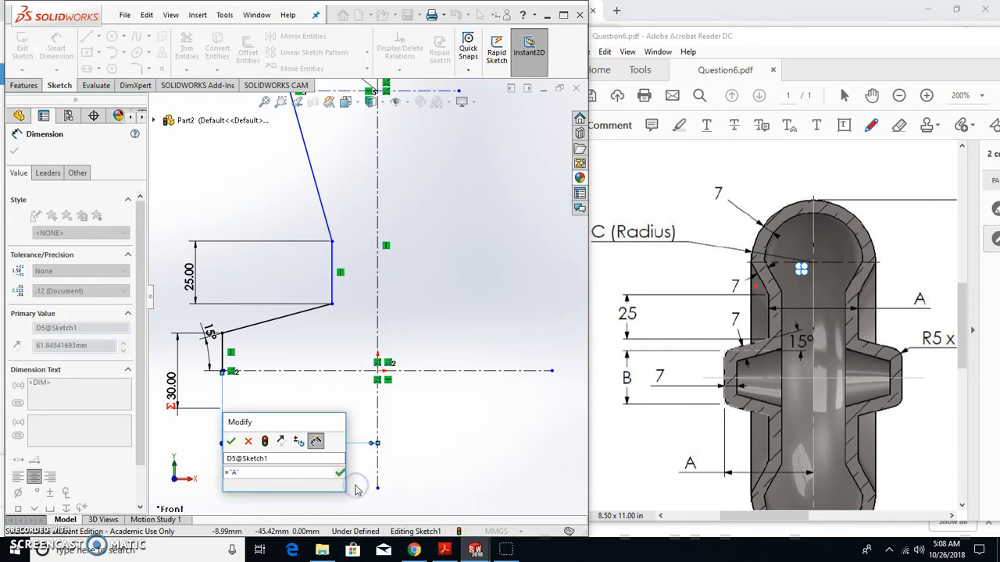
left_click(231, 441)
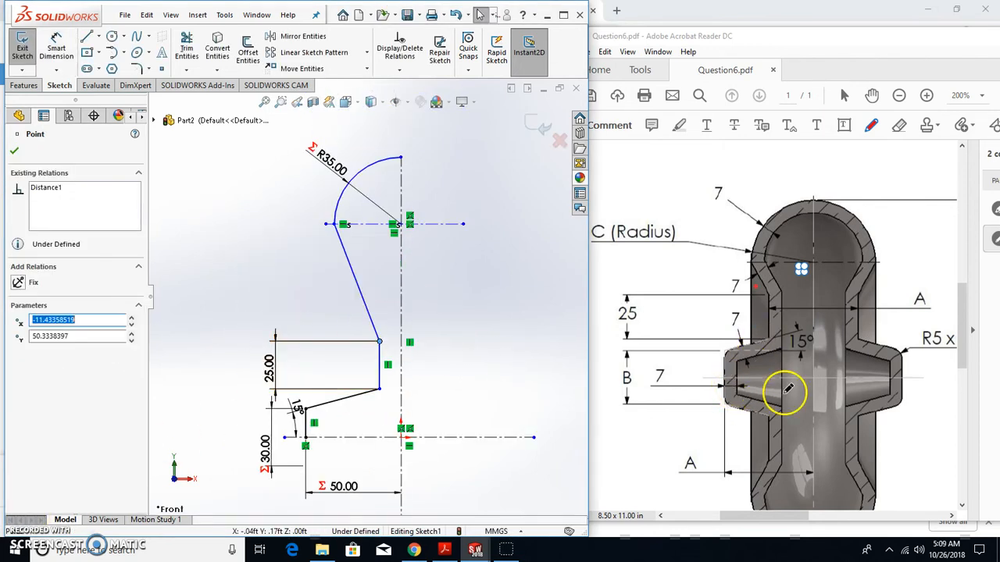
Step: Add a doubled dimension from the horizontal centerline through the origin to the upper arc's top endpoint, linked to global variable D (200)
scroll(788, 389, "down", 2)
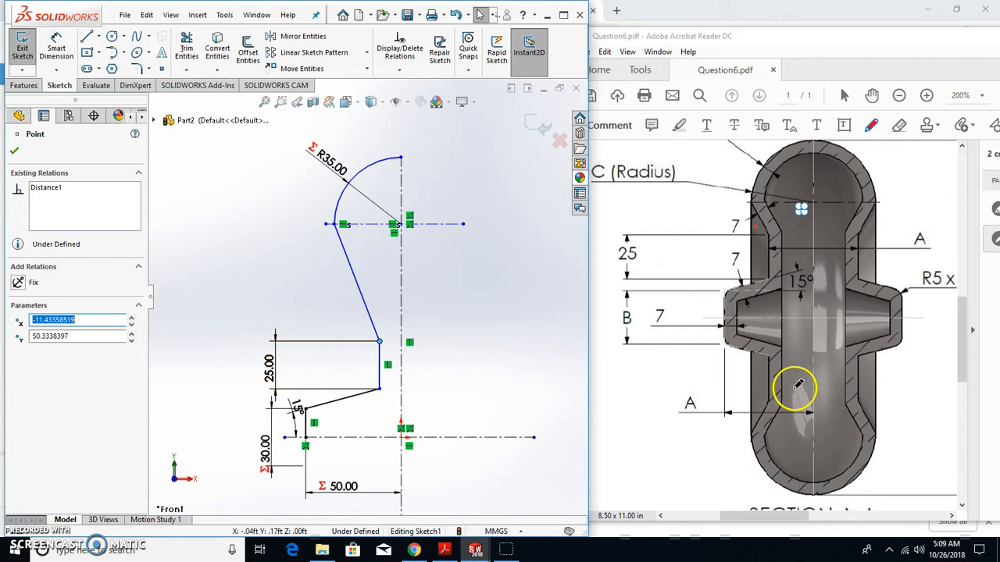
left_click(916, 392)
scroll(913, 390, "right", 2)
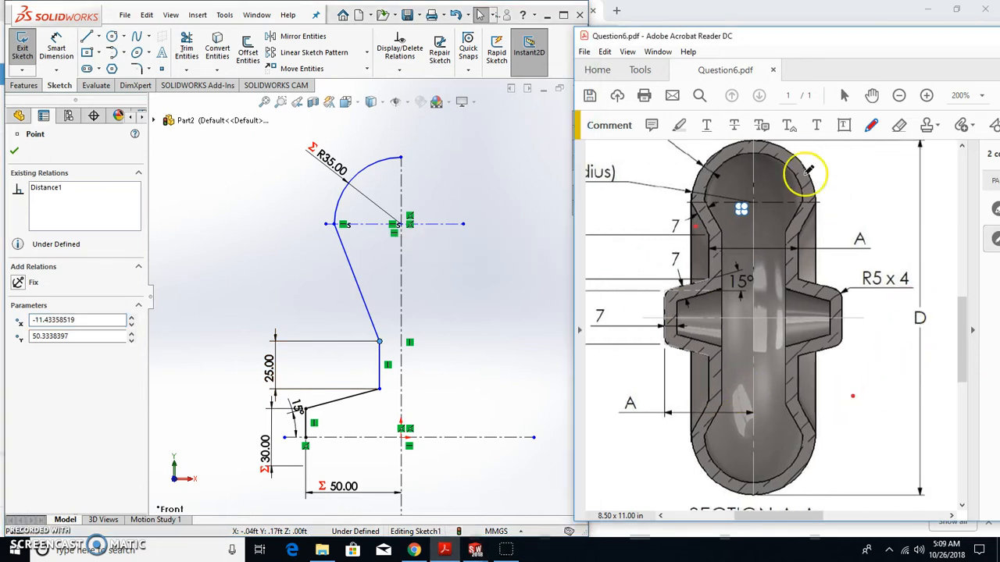
scroll(434, 379, "down", 2)
scroll(434, 379, "up", 3)
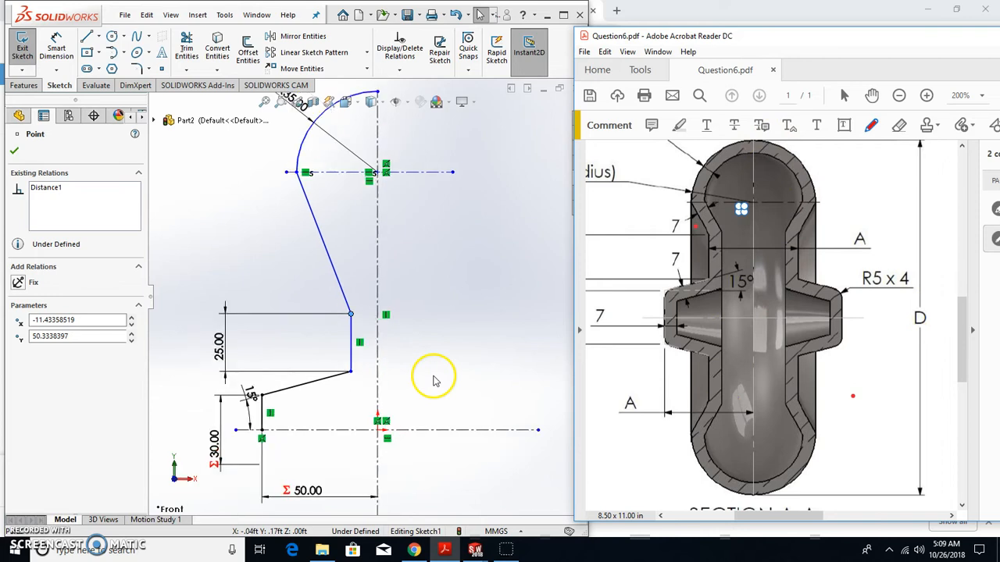
left_click(56, 47)
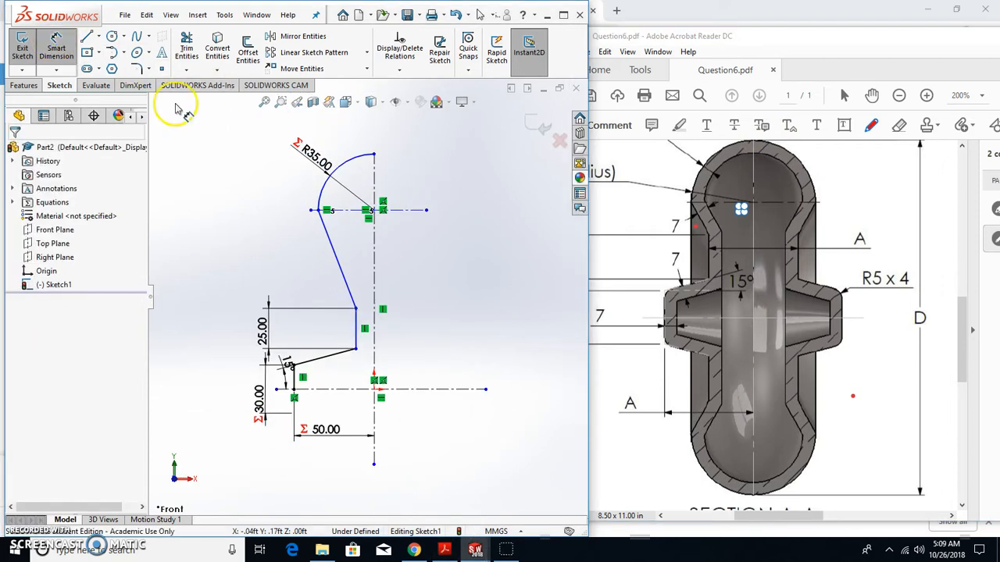
left_click(401, 389)
left_click(374, 154)
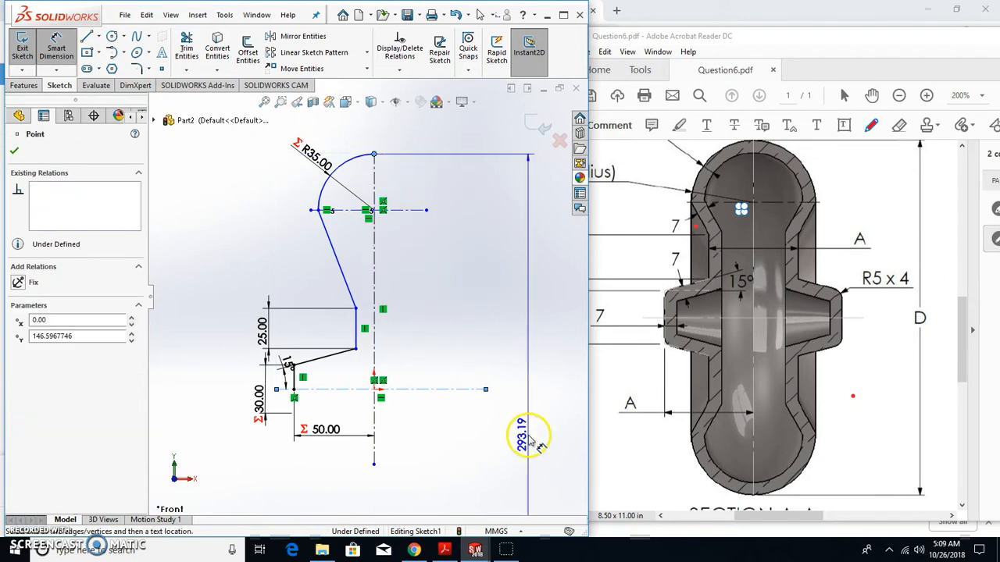
left_click(527, 453)
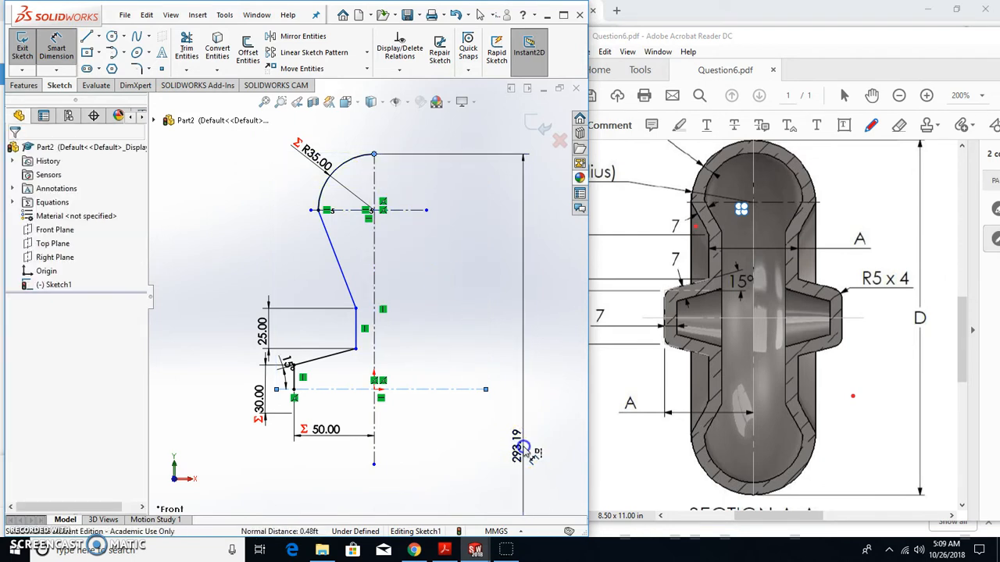
type("=")
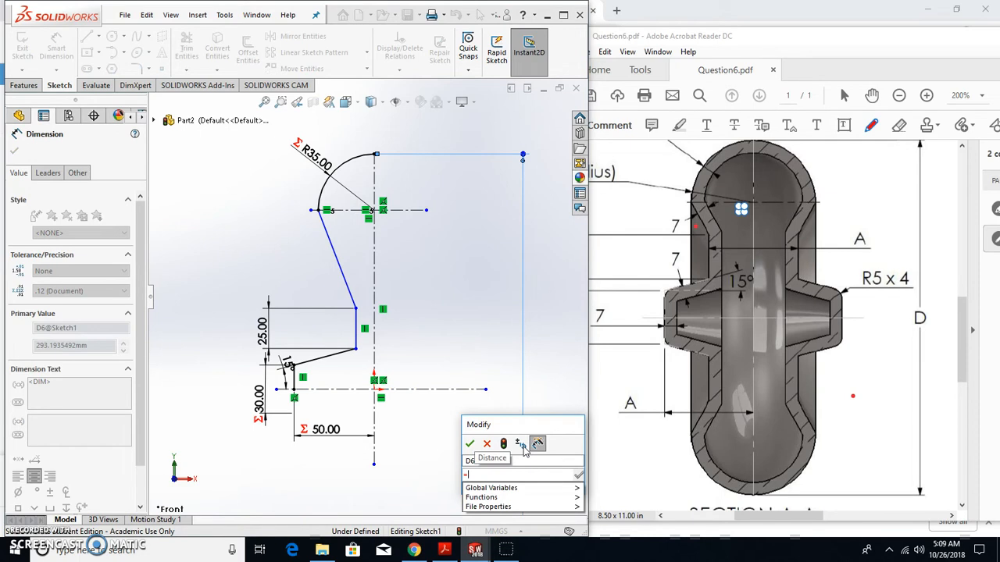
mouse_move(566, 498)
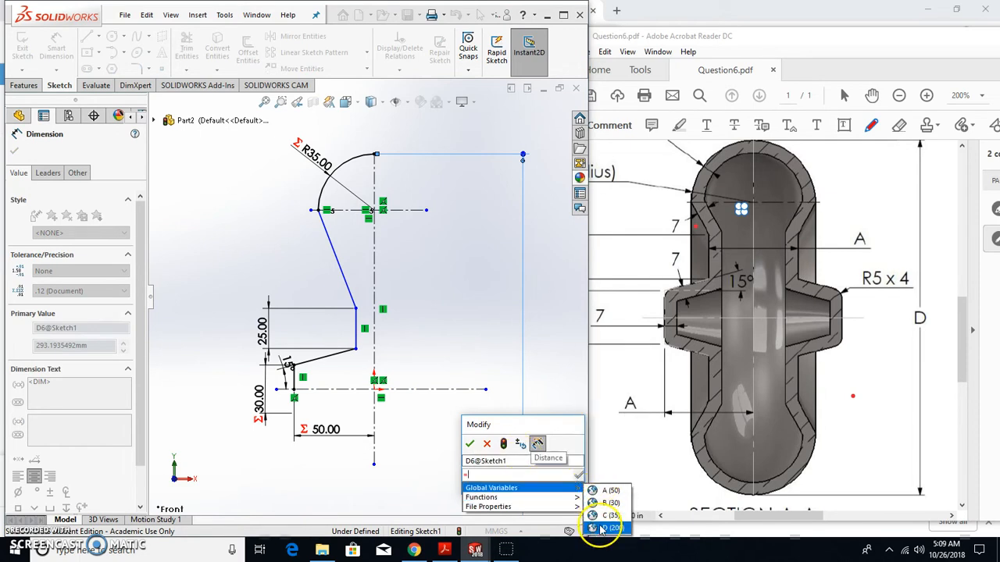
left_click(599, 525)
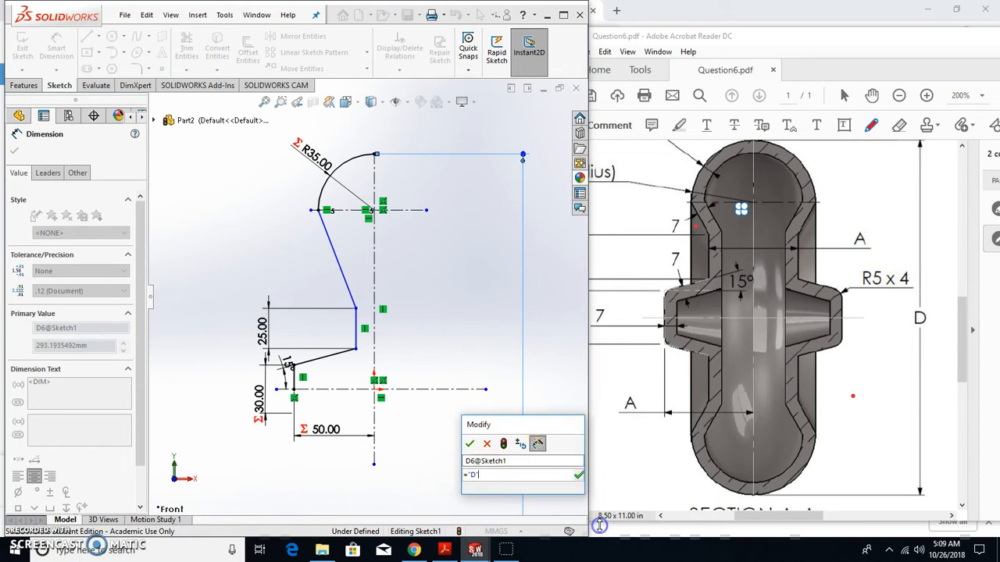
left_click(469, 443)
Step: Add a doubled dimension between the vertical centerline and the 25 mm vertical segment, linked to global variable A (50)
scroll(351, 326, "down", 2)
scroll(354, 313, "up", 2)
scroll(355, 292, "down", 1)
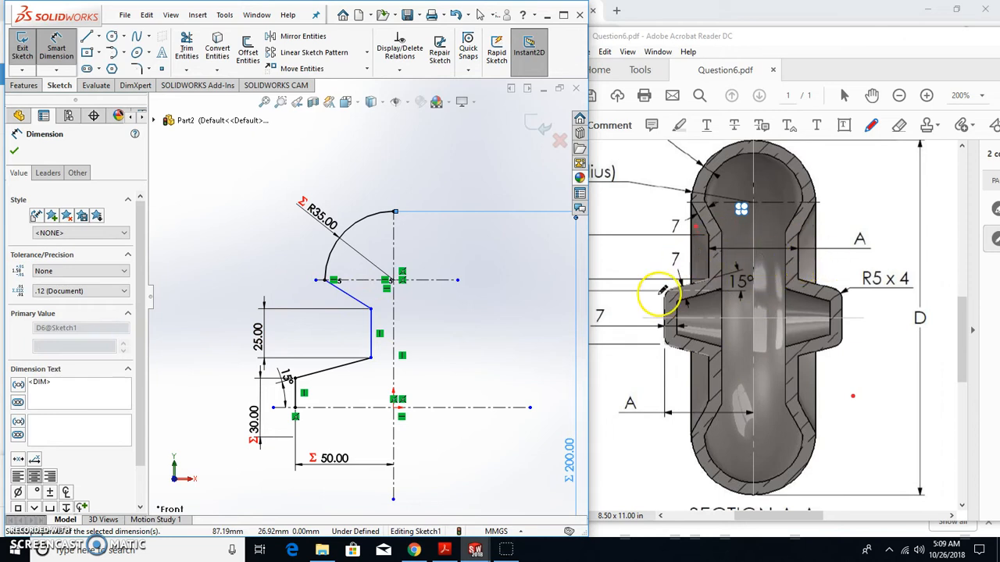
scroll(659, 302, "up", 2)
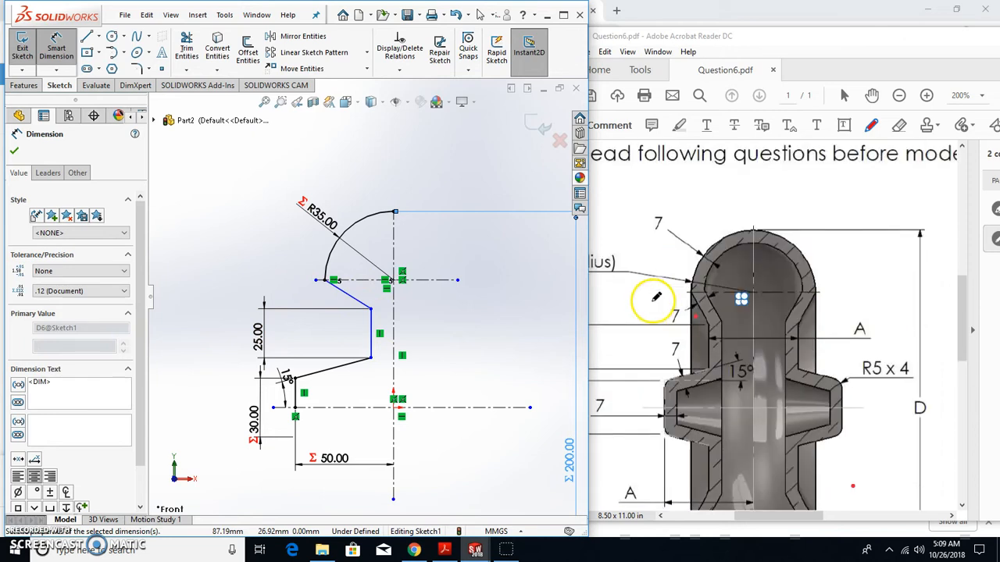
left_click(379, 346)
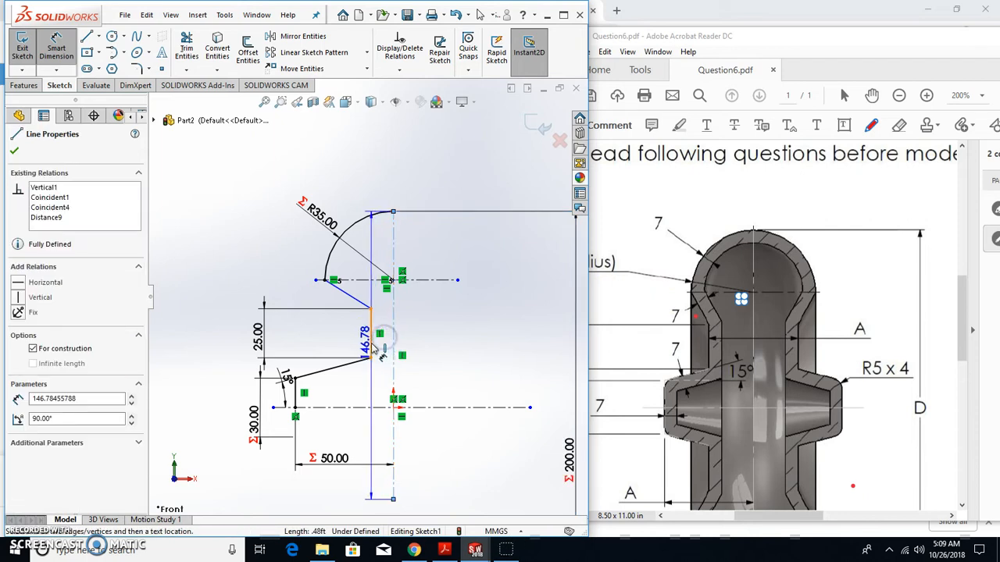
left_click(371, 342)
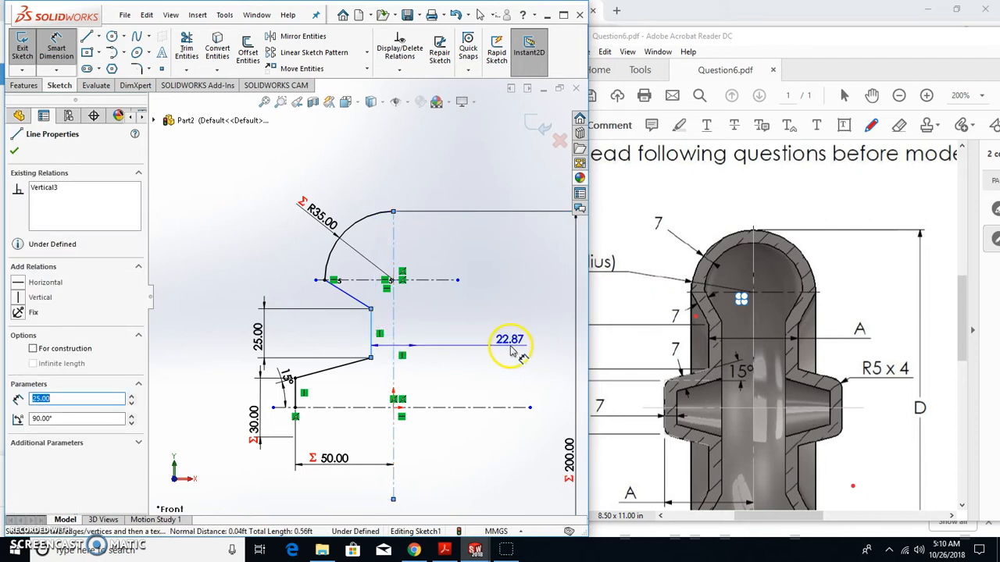
left_click(512, 350)
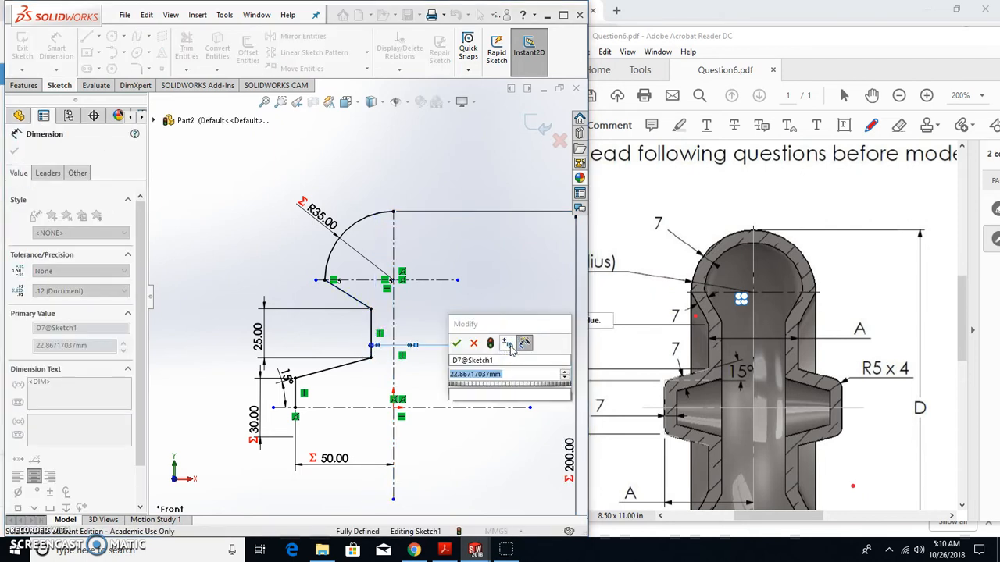
type("=")
mouse_move(506, 388)
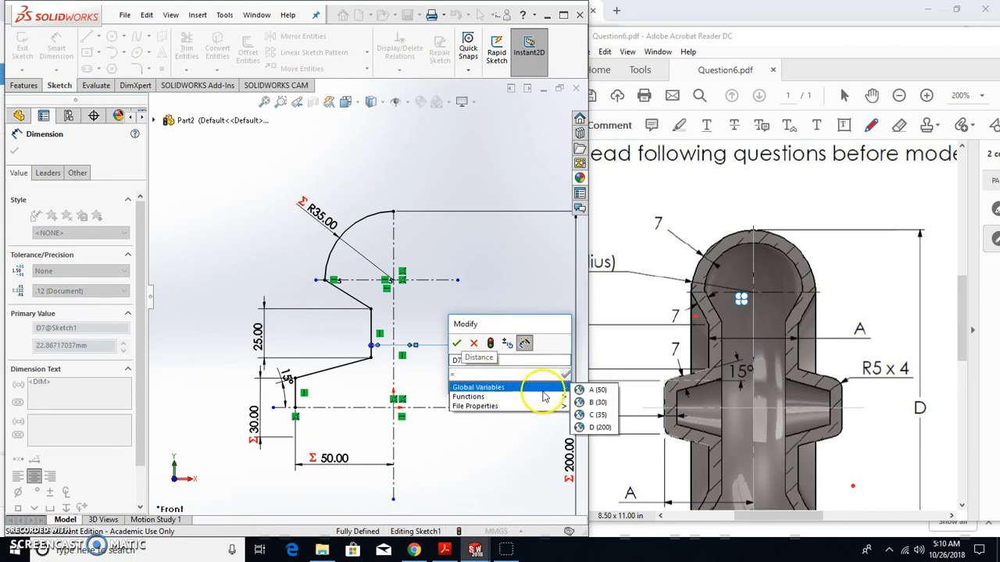
left_click(588, 390)
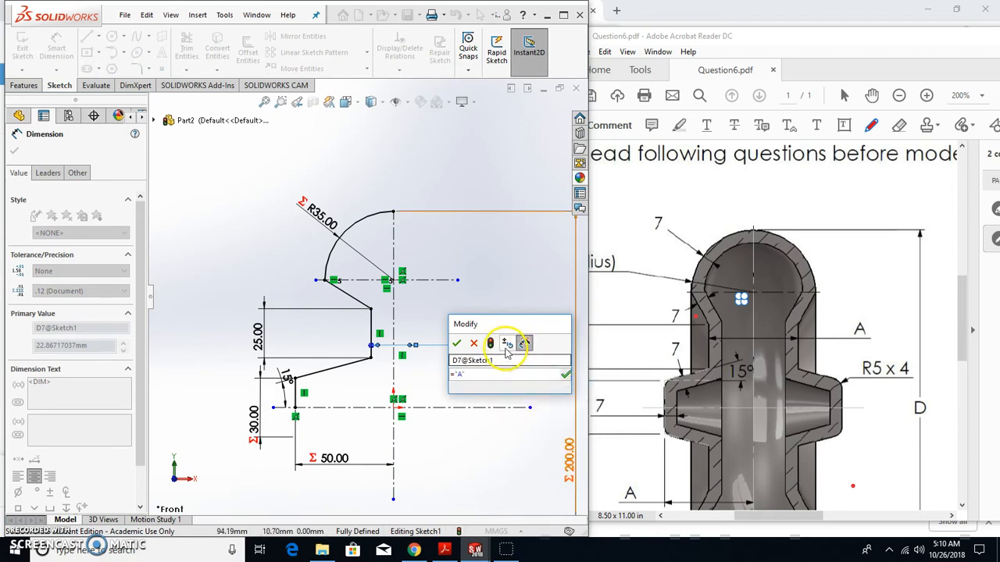
left_click(459, 346)
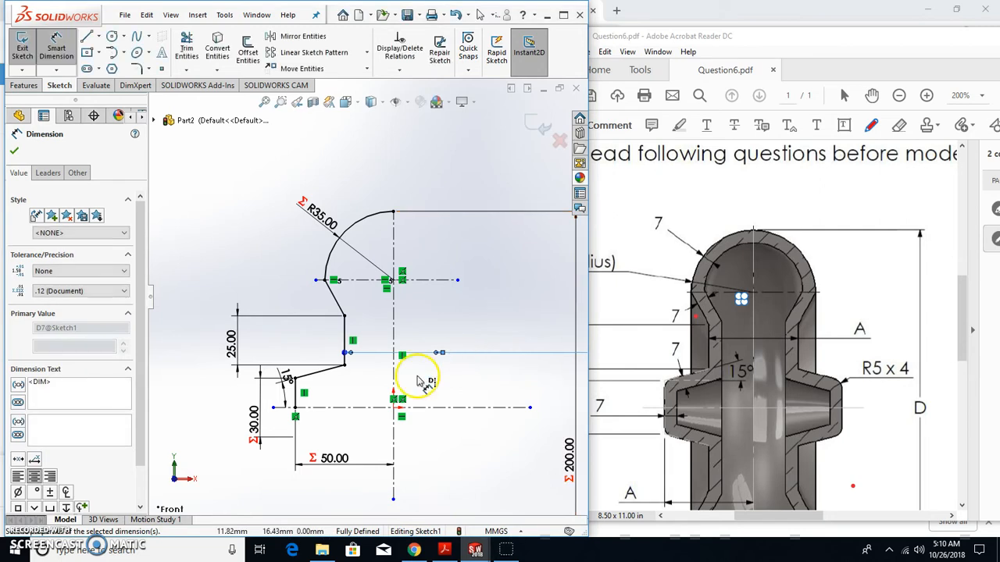
Step: Circle the R5 x 4 fillet callout in red on the Question6.pdf drawing in Acrobat Reader
scroll(397, 370, "up", 3)
scroll(371, 357, "down", 2)
scroll(375, 359, "up", 2)
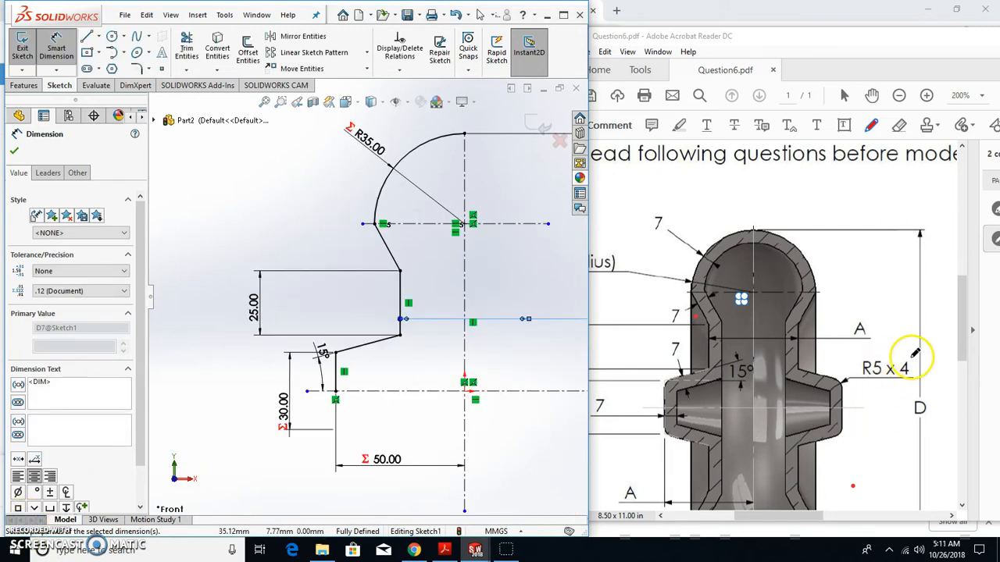
left_click(870, 354)
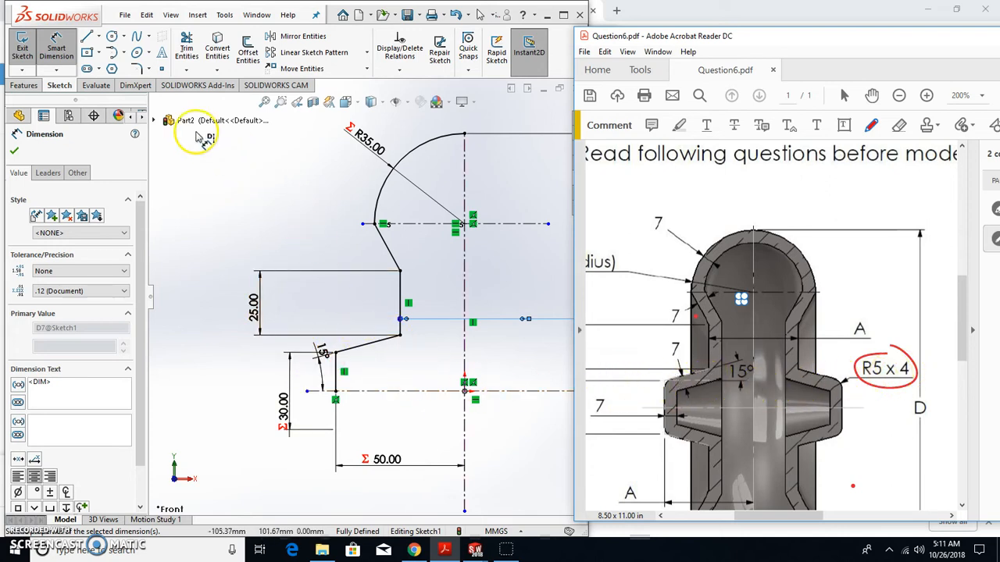
Step: Back in SOLIDWORKS, apply a 5 mm sketch fillet to the corner between the lower slanted line and the lower vertical segment
left_click(137, 69)
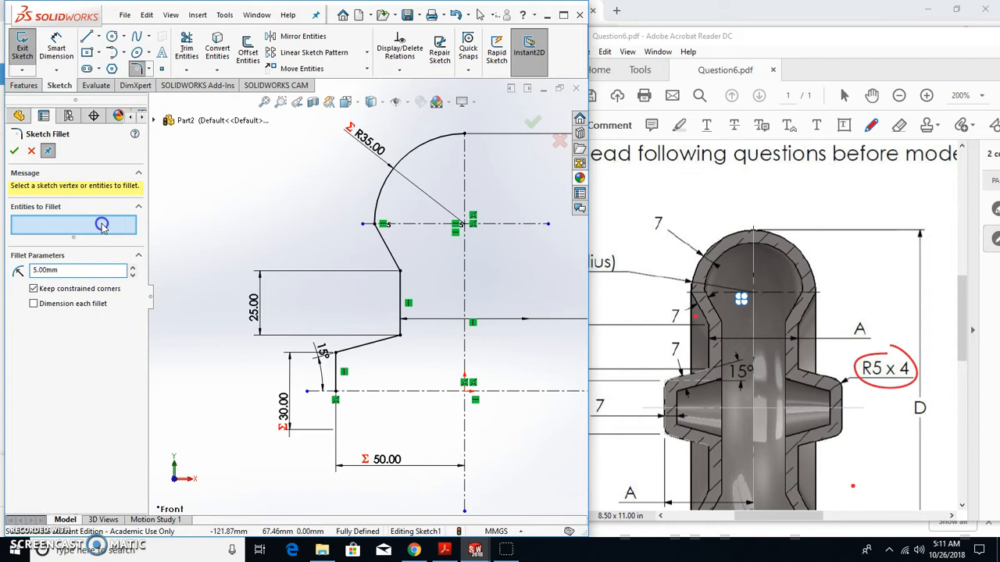
scroll(359, 363, "down", 5)
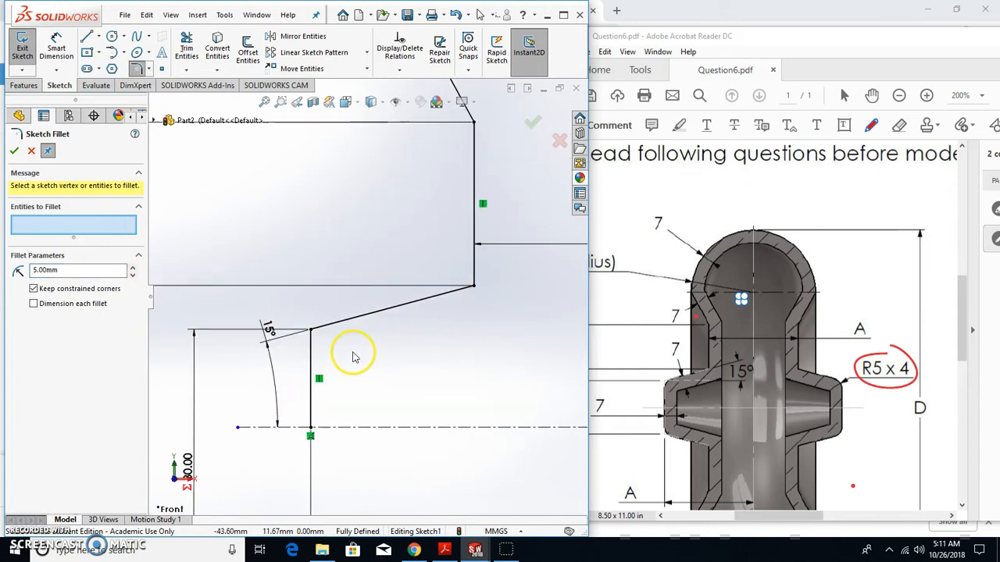
left_click(347, 325)
left_click(310, 362)
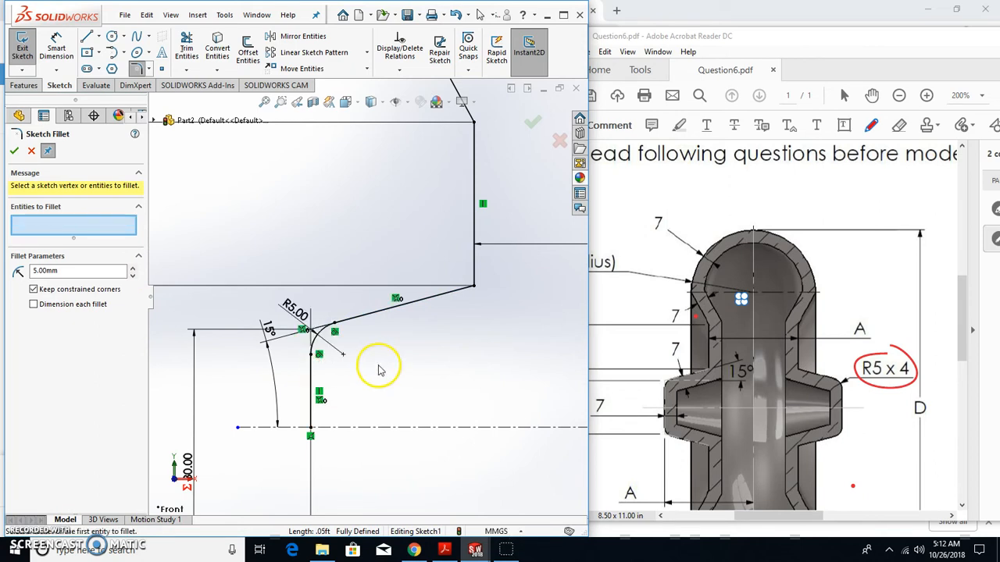
scroll(377, 367, "down", 2)
scroll(377, 364, "up", 2)
scroll(346, 318, "down", 4)
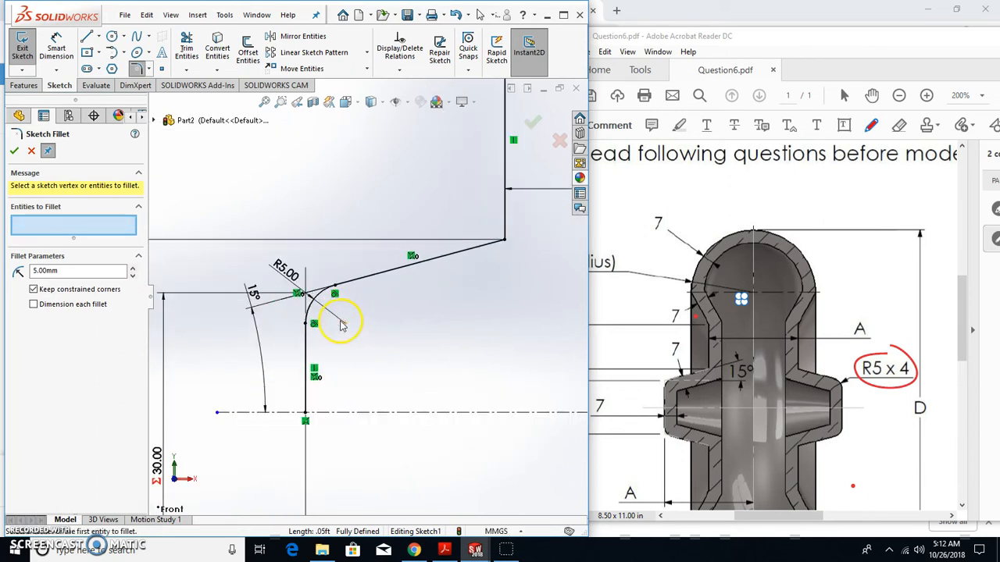
scroll(335, 320, "up", 11)
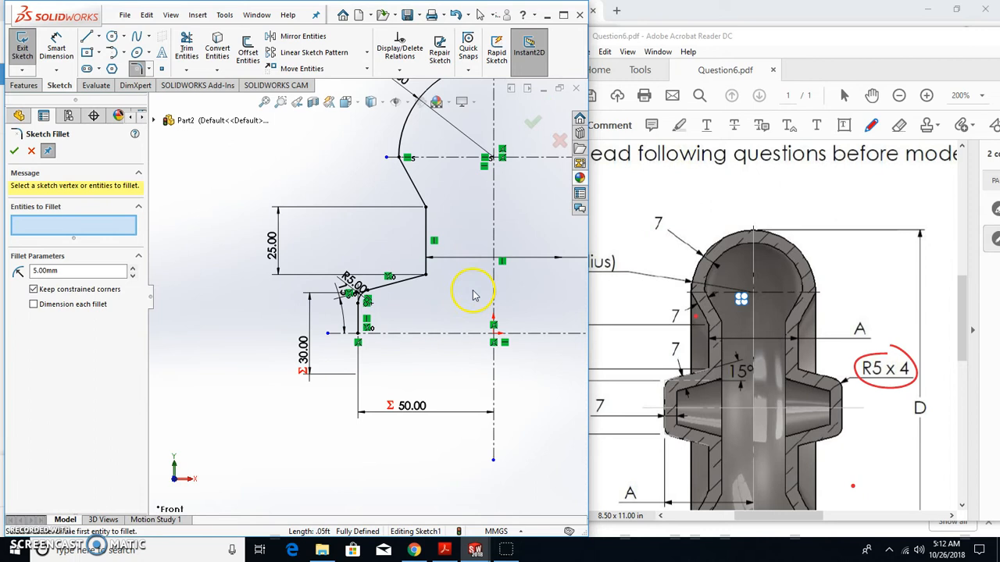
scroll(445, 198, "down", 2)
scroll(402, 263, "up", 2)
scroll(402, 262, "down", 2)
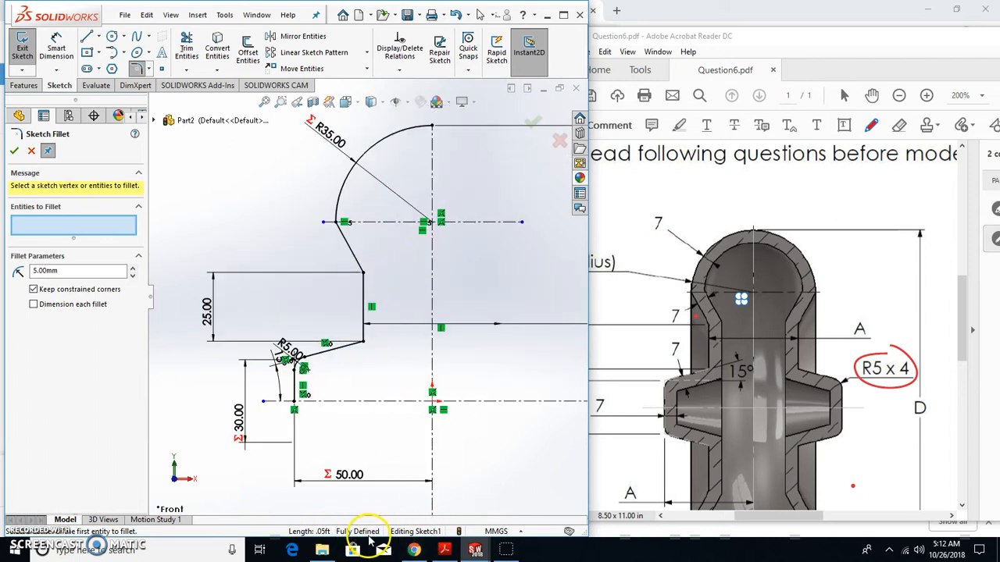
Step: Trace the section's upper outer half-profile in red on the PDF drawing, and finish the Sketch Fillet command in SOLIDWORKS
left_click(669, 400)
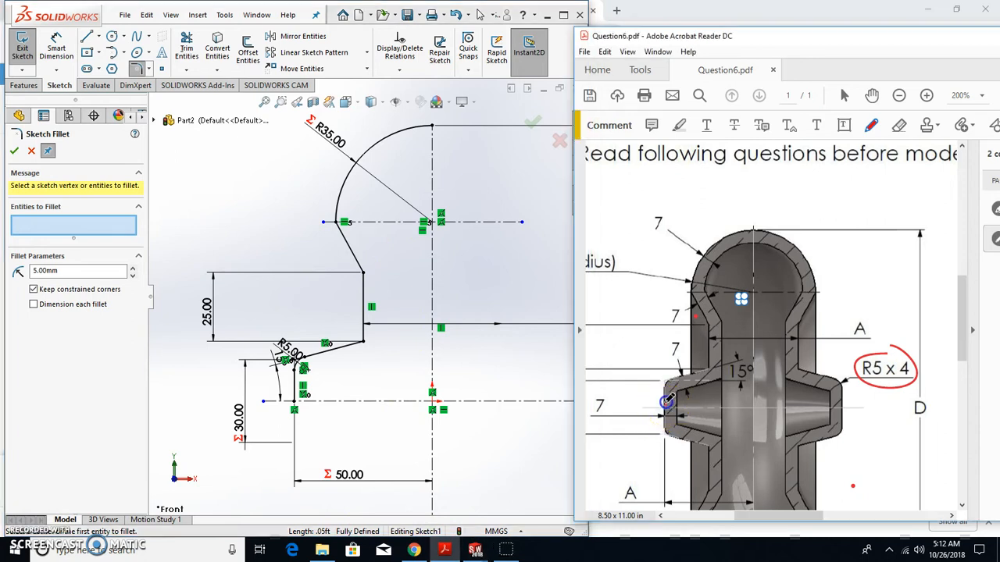
left_click_drag(716, 342, 713, 322)
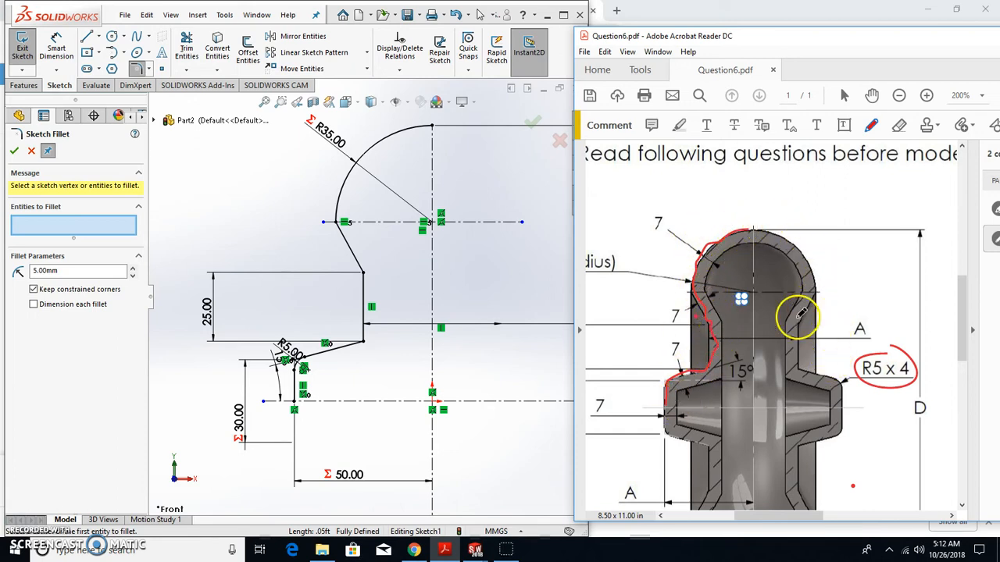
left_click(474, 363)
scroll(477, 360, "down", 1)
scroll(485, 306, "up", 2)
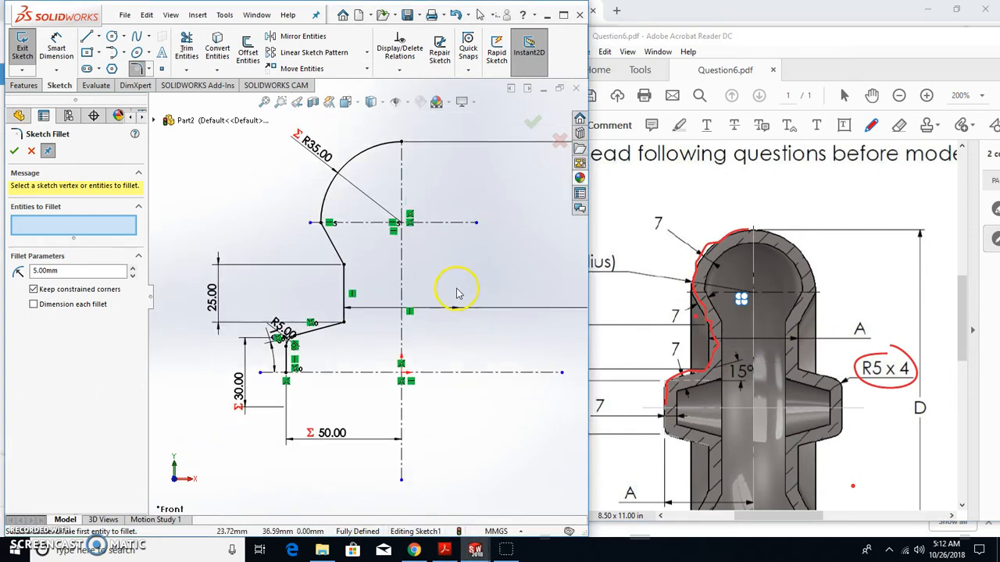
scroll(461, 287, "down", 1)
left_click(532, 125)
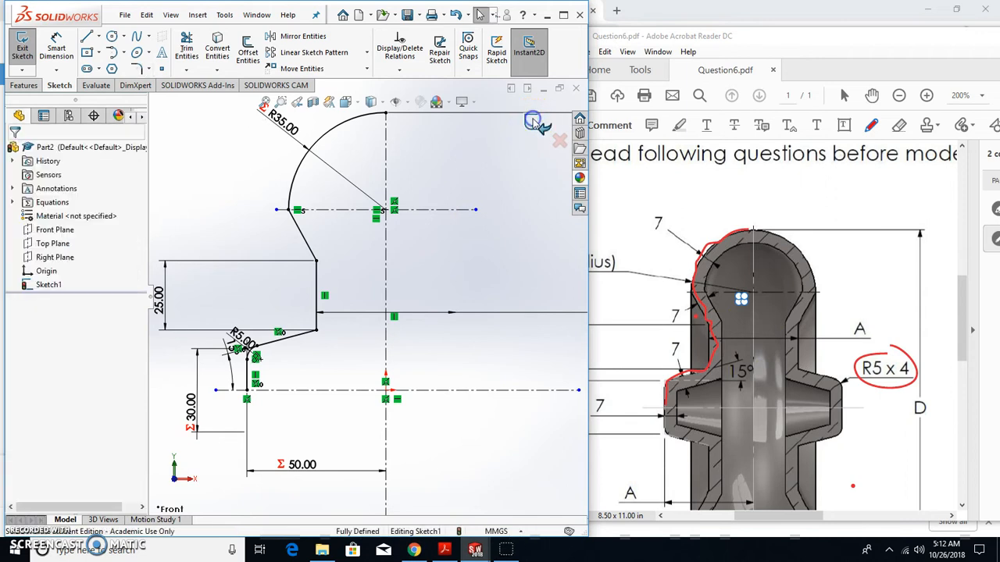
Step: Mirror the half-profile's upper arc, slanted and vertical lines, and R5 fillet about the vertical centerline as a copy
scroll(413, 268, "up", 2)
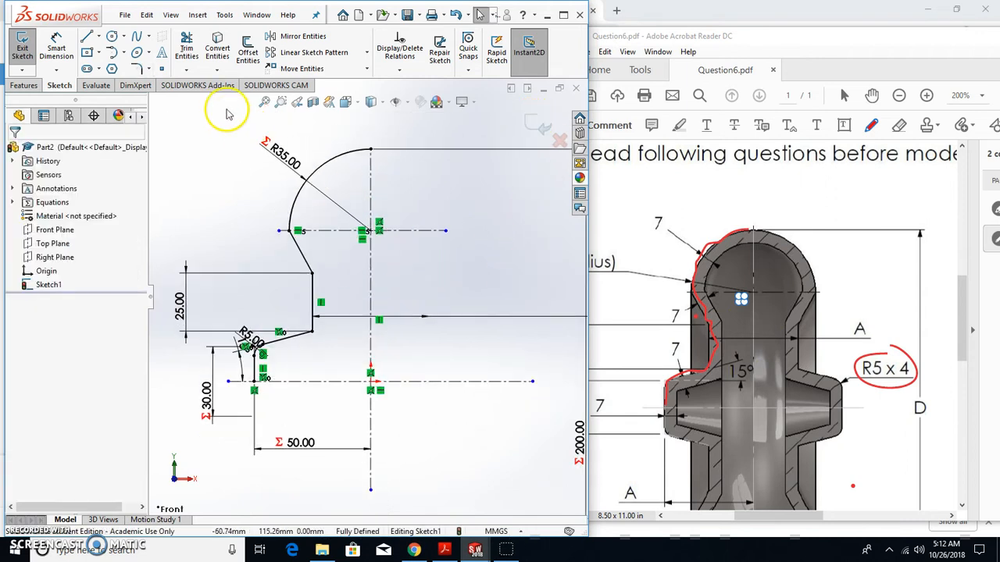
left_click(289, 38)
left_click(64, 304)
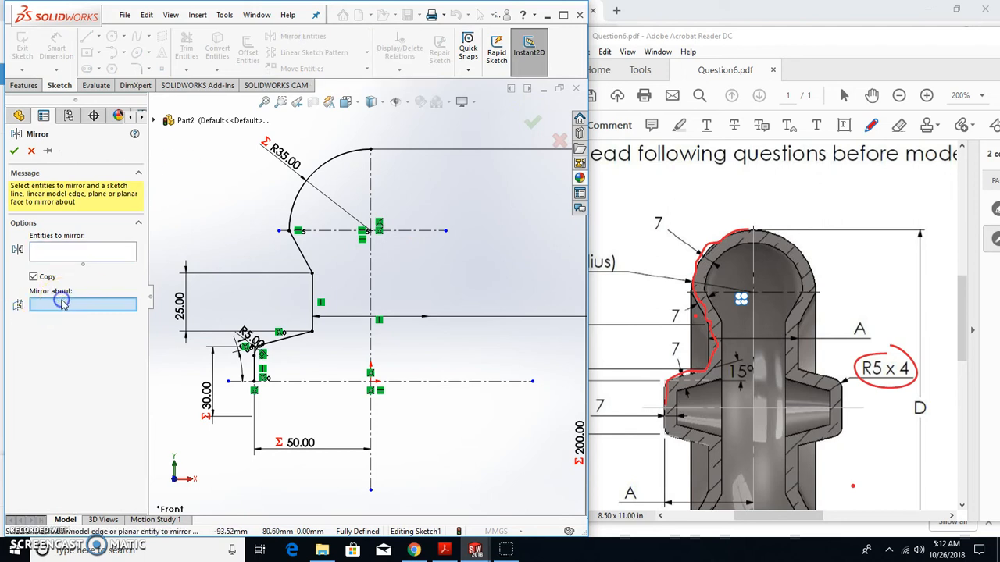
left_click(371, 280)
left_click(78, 251)
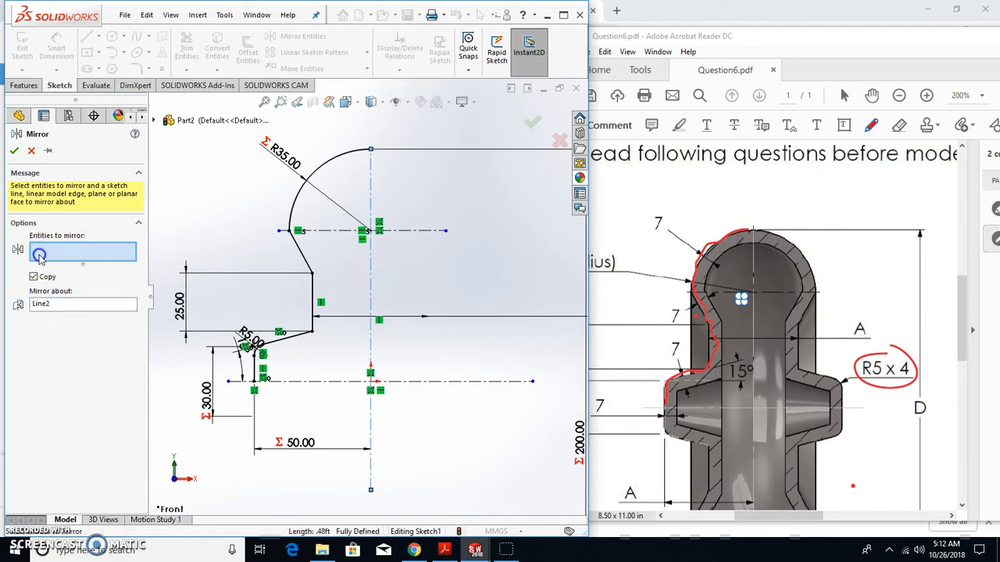
left_click(317, 171)
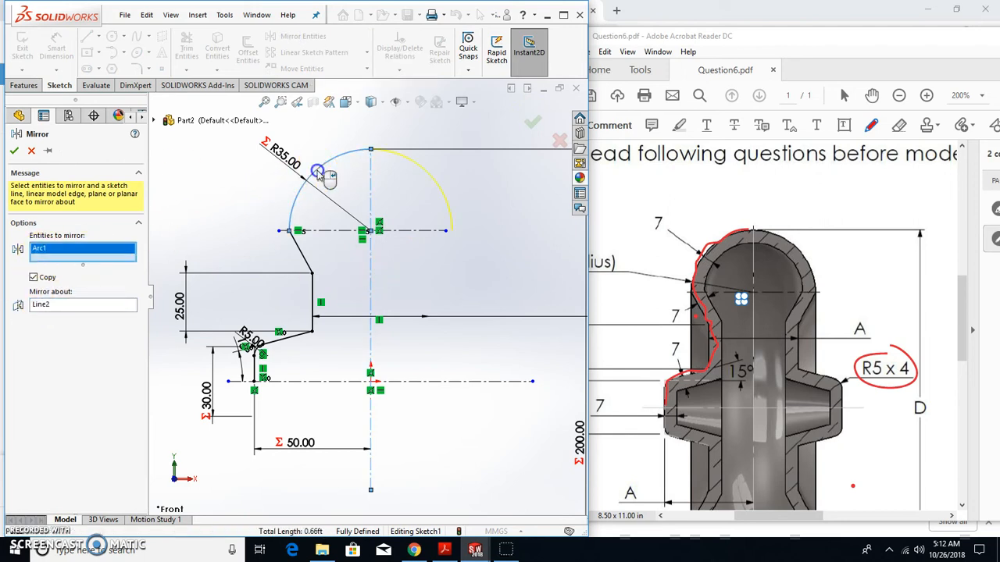
left_click(303, 256)
left_click(312, 293)
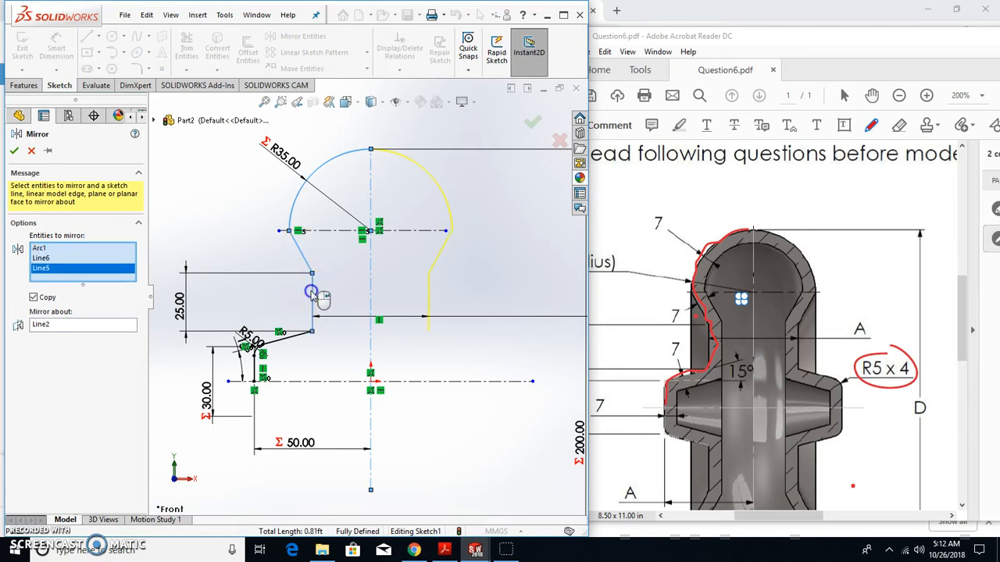
left_click(296, 342)
scroll(305, 332, "down", 5)
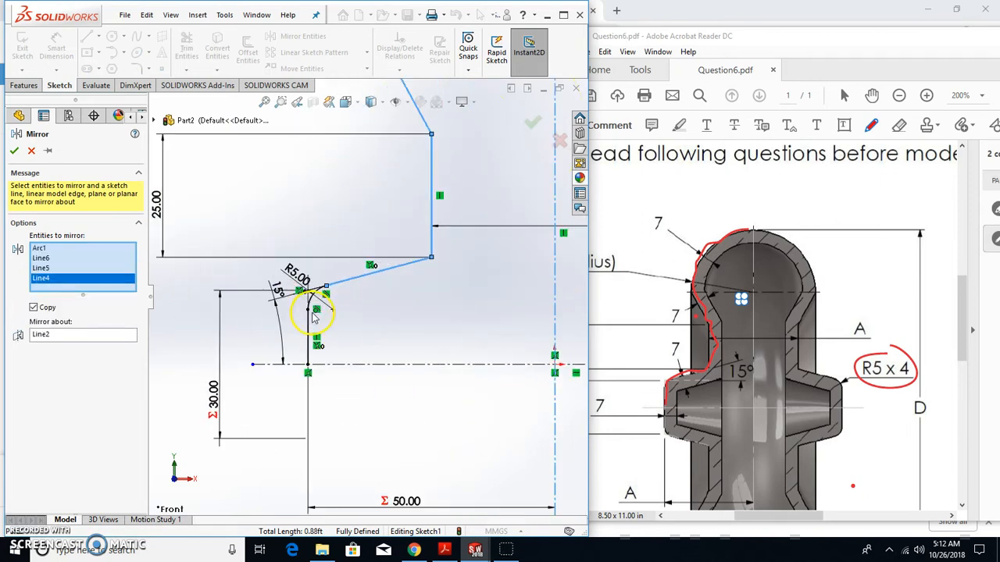
left_click(313, 307)
left_click(309, 335)
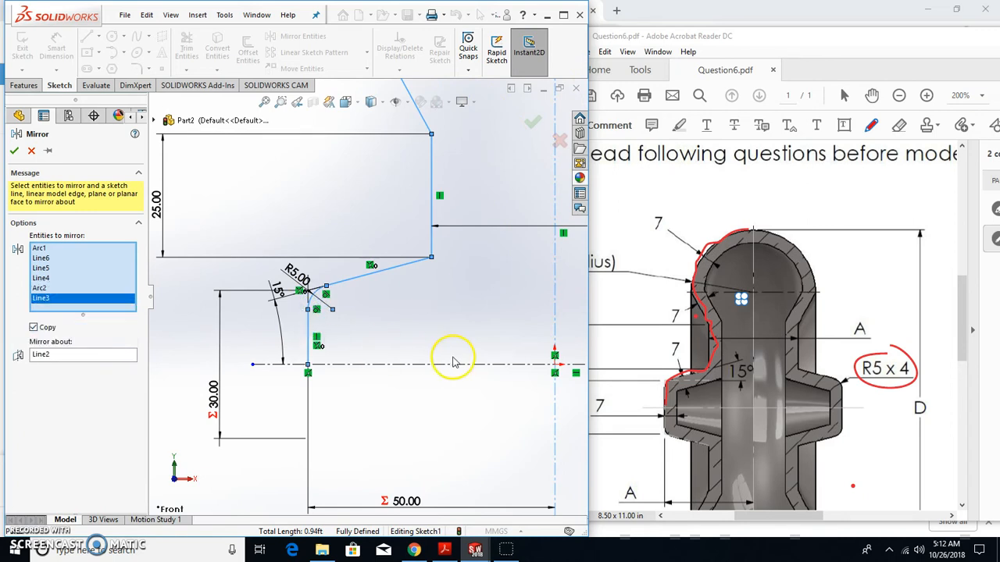
scroll(451, 357, "up", 5)
scroll(464, 245, "down", 2)
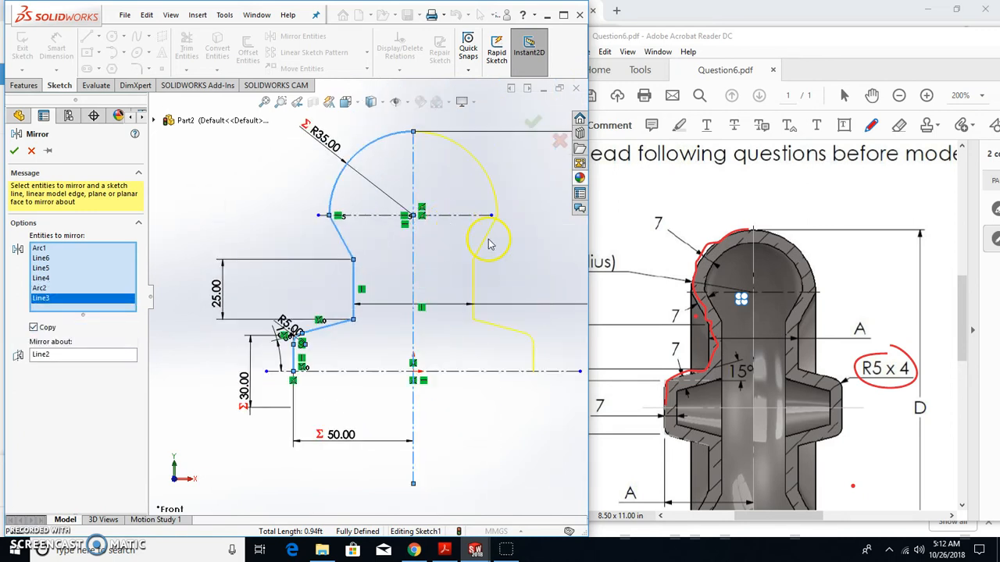
left_click(15, 152)
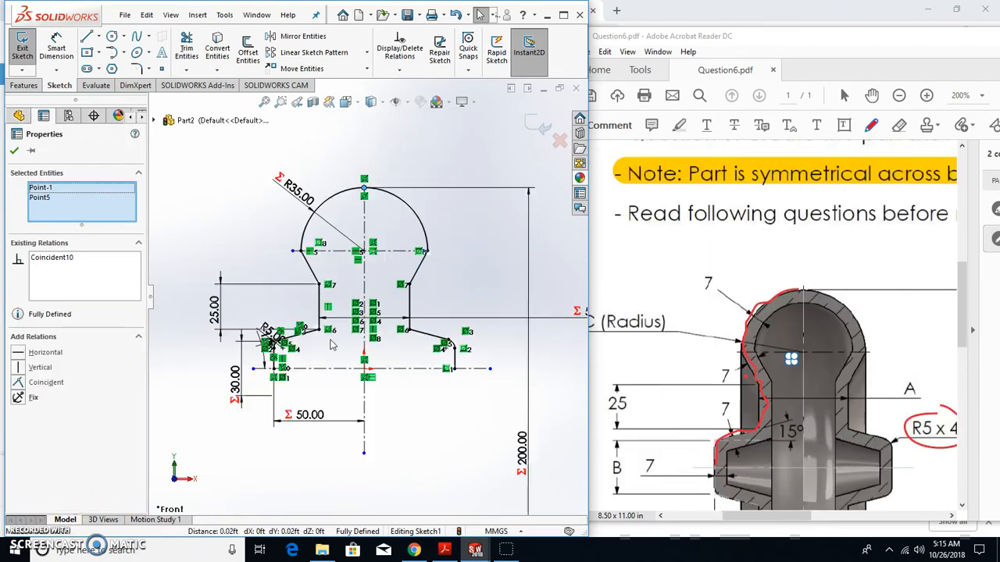
Step: Offset the whole outer profile chain 7 mm inward with a dimension, circling the upper 7 mm thickness callout on the PDF drawing
scroll(378, 250, "down", 2)
left_click(248, 51)
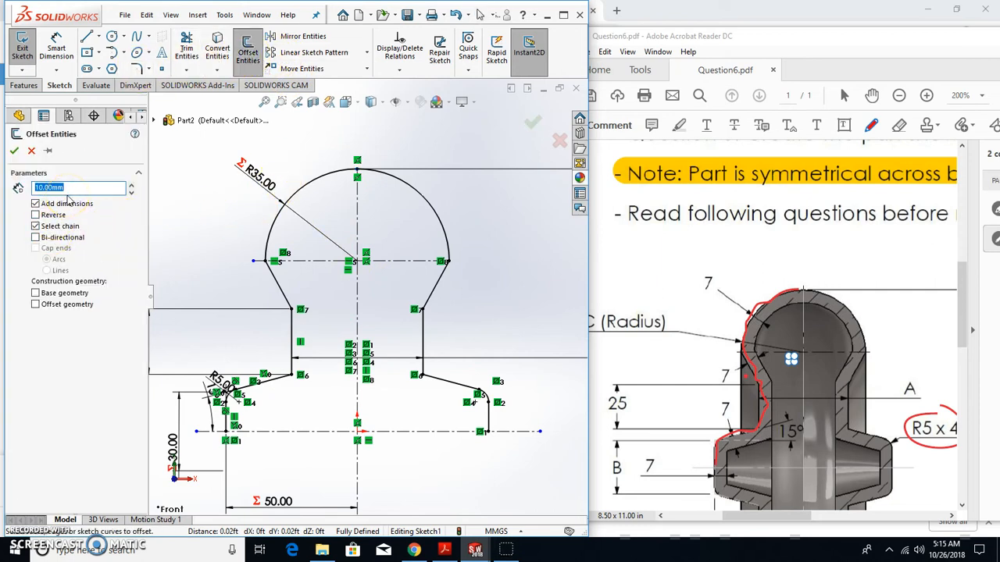
left_click(724, 269)
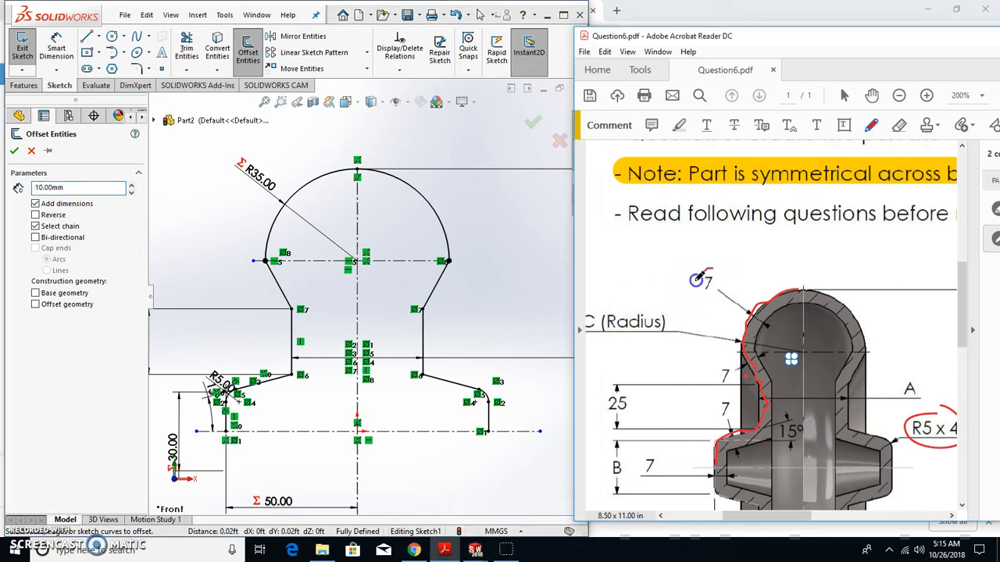
left_click(71, 188)
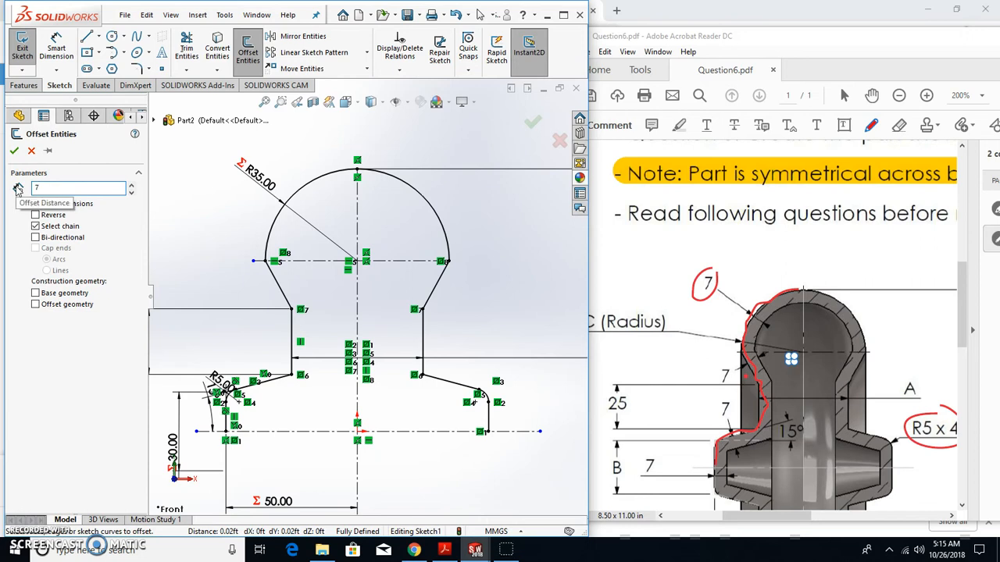
left_click(226, 426)
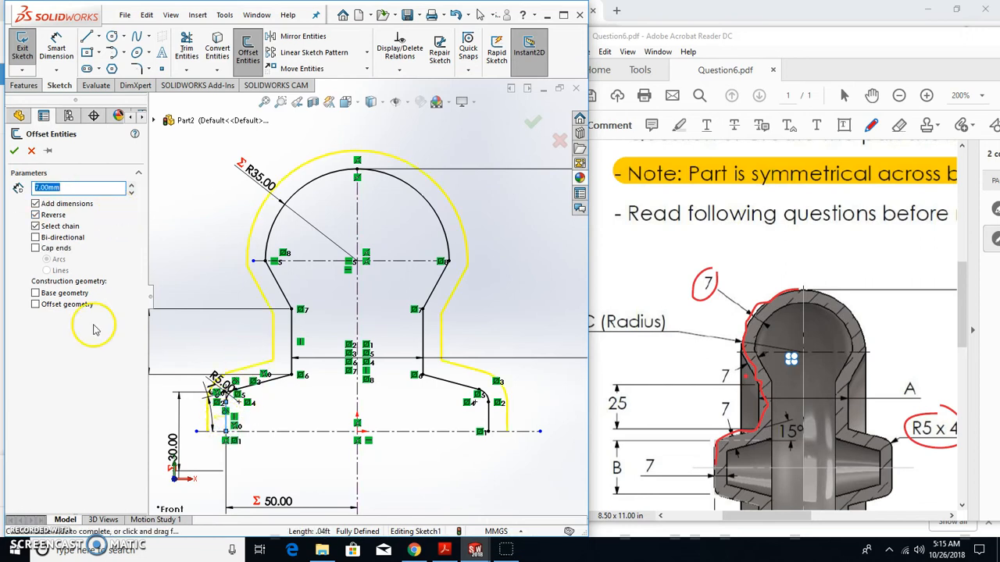
left_click(35, 215)
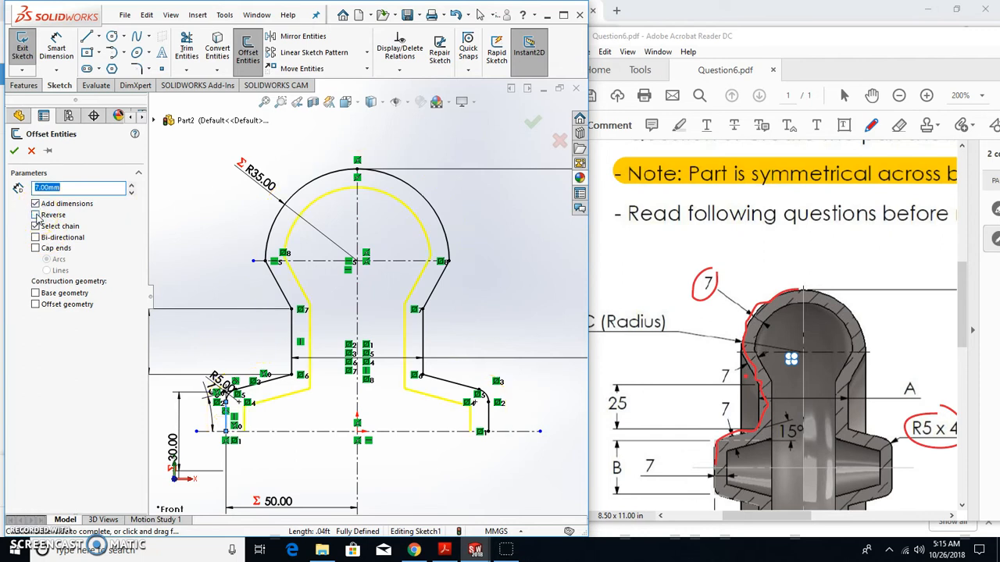
left_click(13, 154)
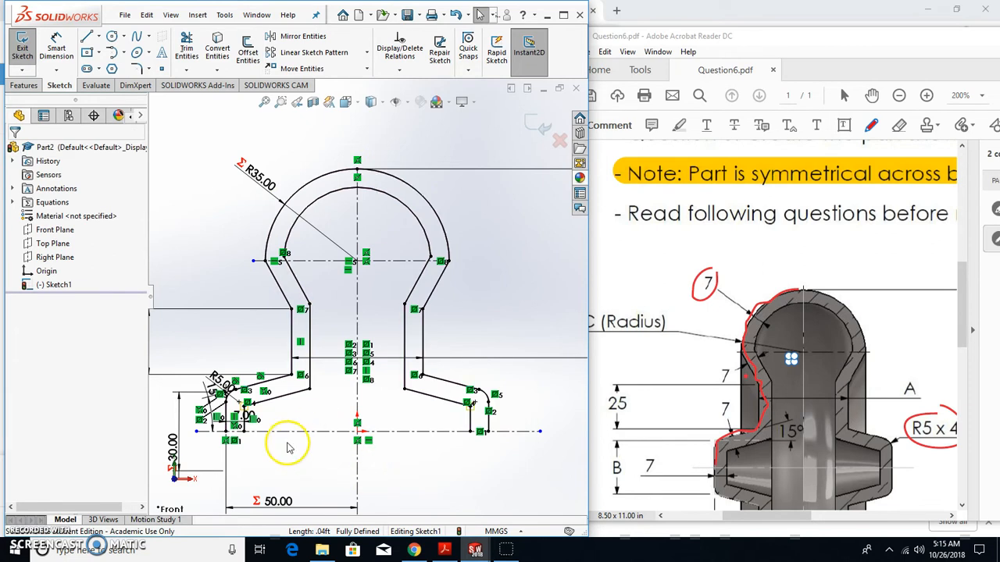
Step: Examine the lower ends of the outer and offset profiles where they meet the horizontal centerline on both sides
scroll(270, 426, "down", 5)
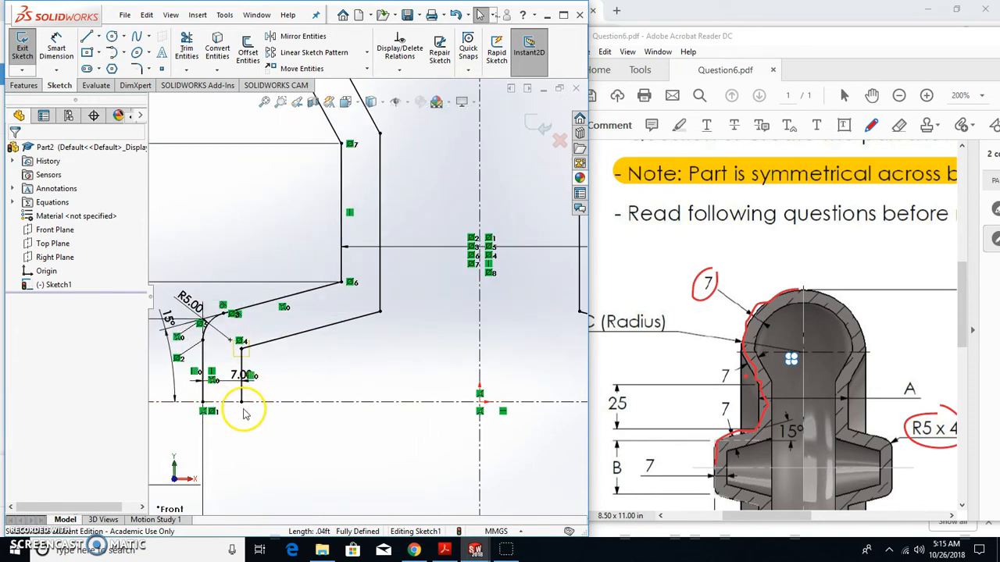
scroll(331, 410, "up", 4)
scroll(492, 297, "down", 3)
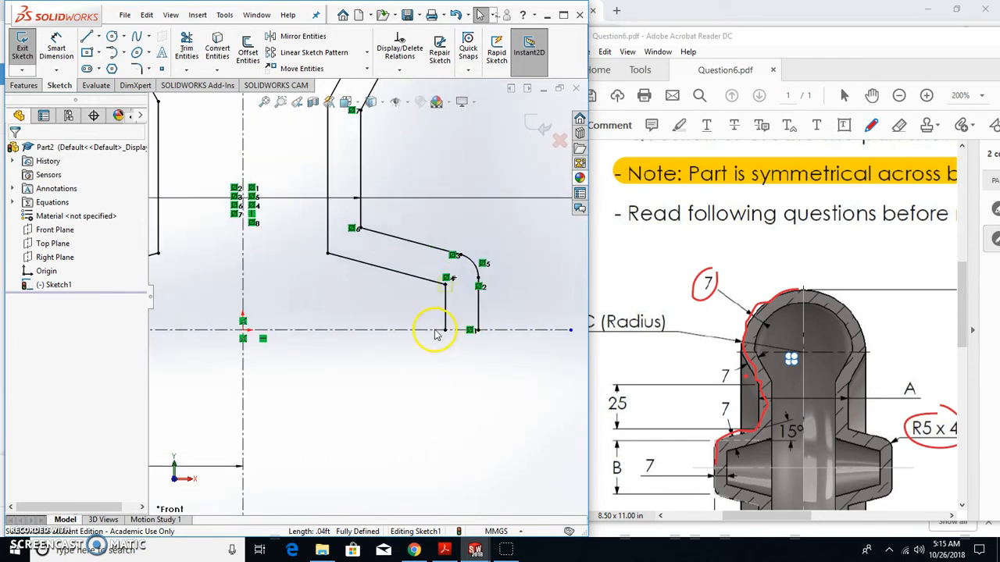
scroll(435, 341, "up", 5)
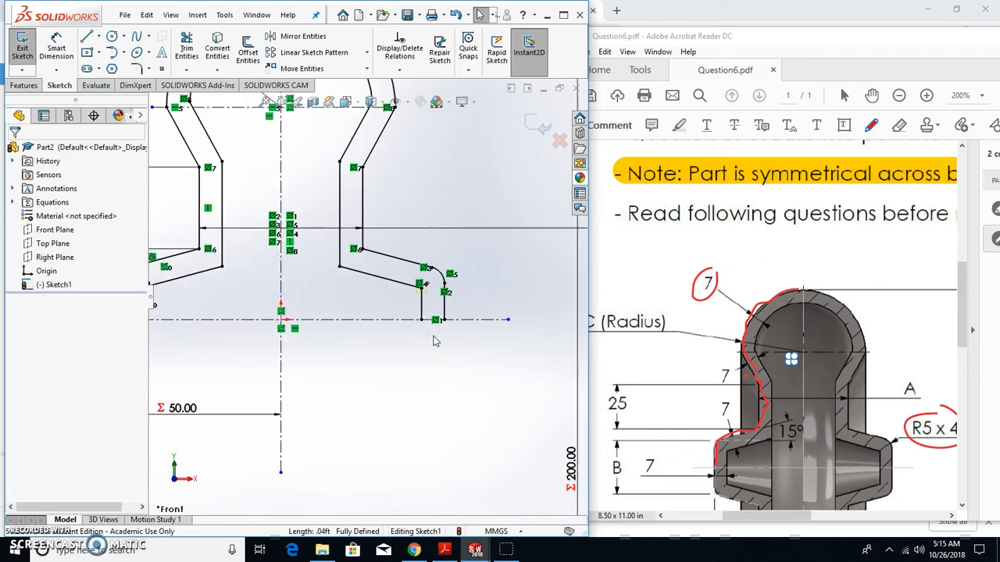
scroll(510, 350, "down", 2)
scroll(509, 349, "down", 1)
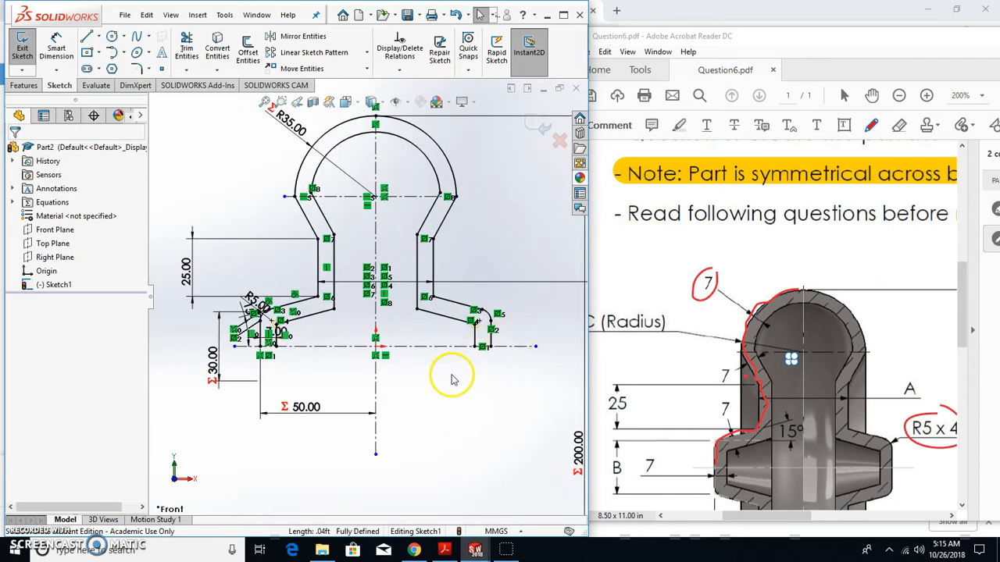
scroll(283, 364, "down", 5)
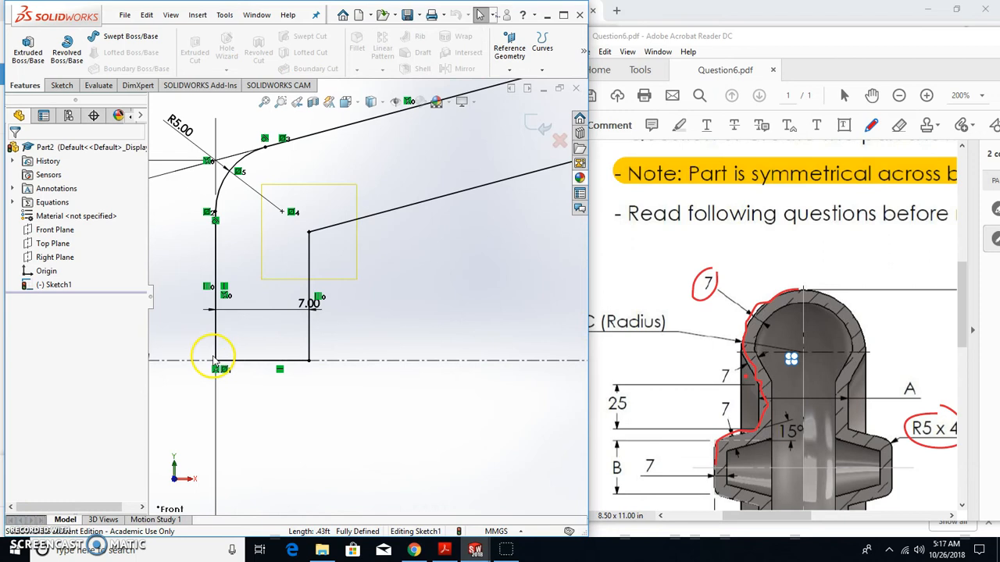
scroll(482, 371, "up", 6)
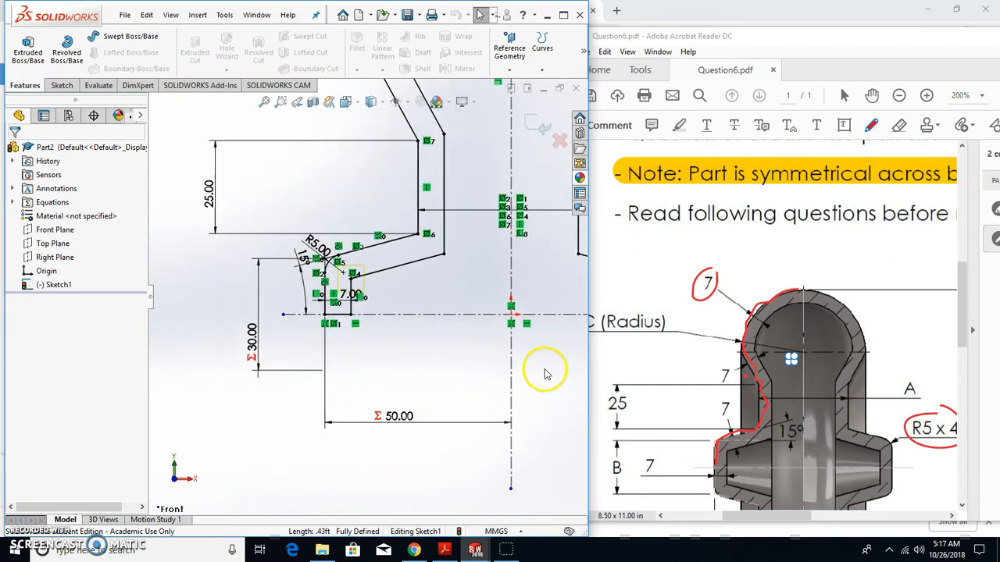
scroll(516, 305, "down", 3)
scroll(469, 317, "up", 7)
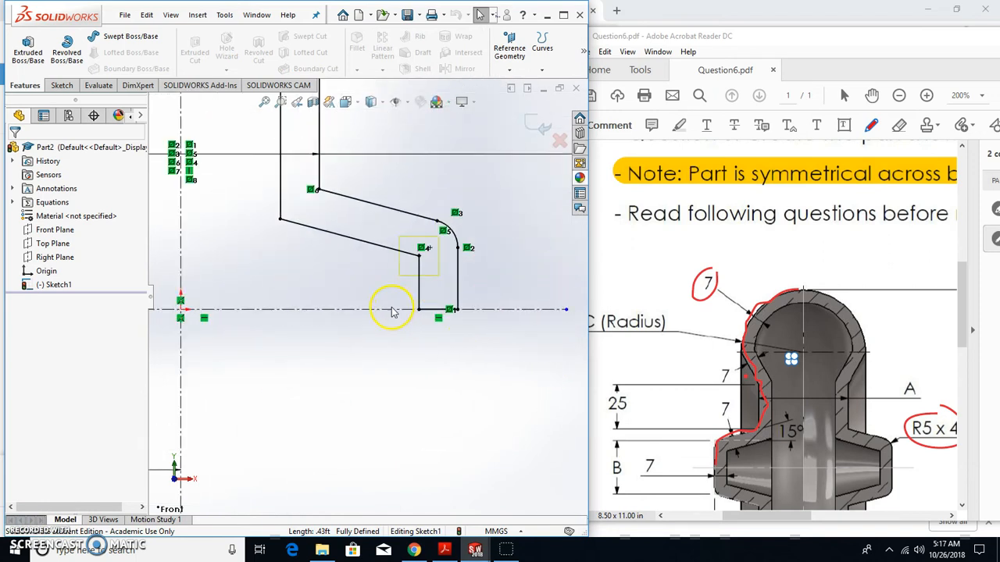
scroll(301, 173, "down", 3)
scroll(319, 336, "up", 2)
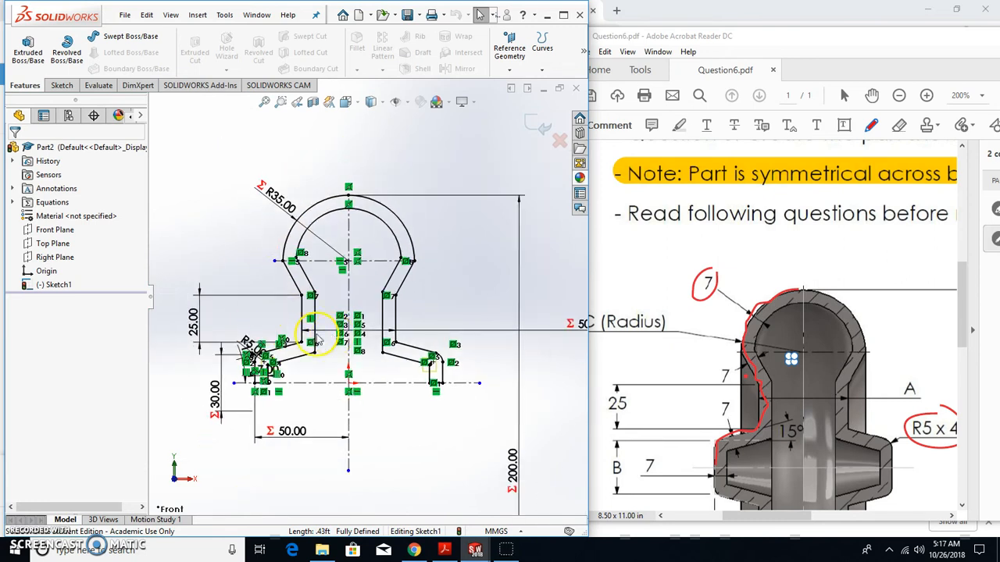
scroll(322, 340, "down", 2)
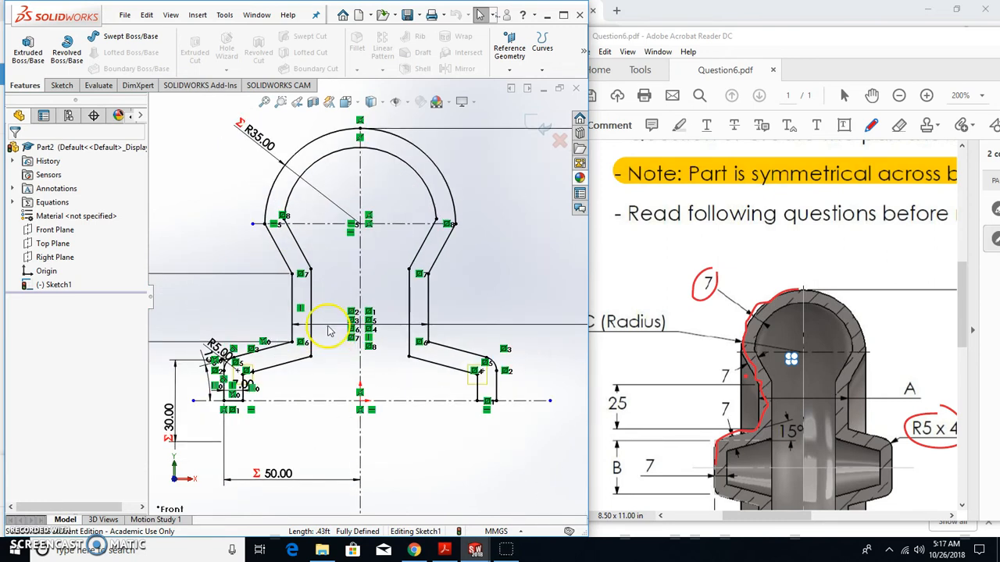
Step: Revolve the closed profile 360° about the horizontal centerline to form the wheel body
left_click(67, 57)
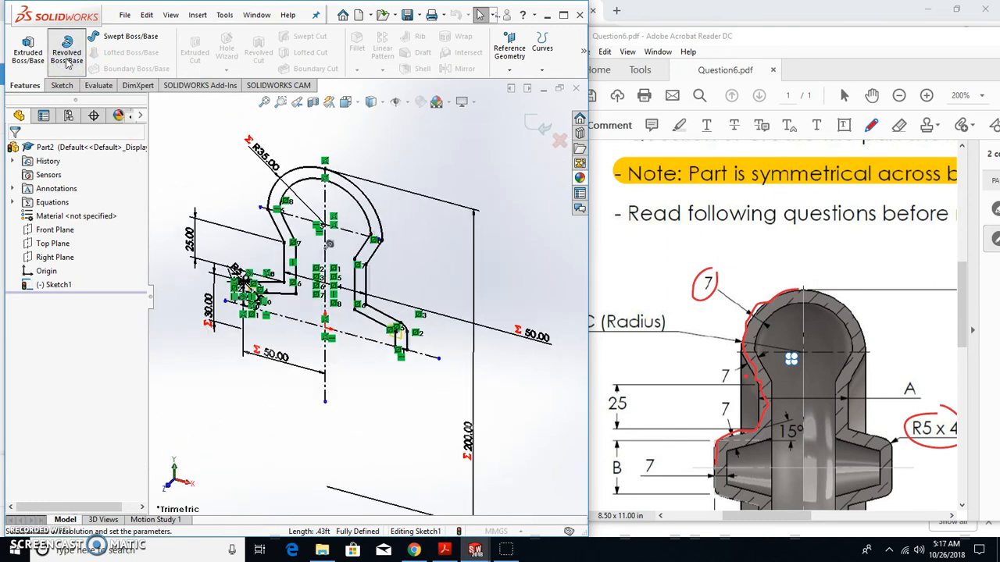
left_click(367, 348)
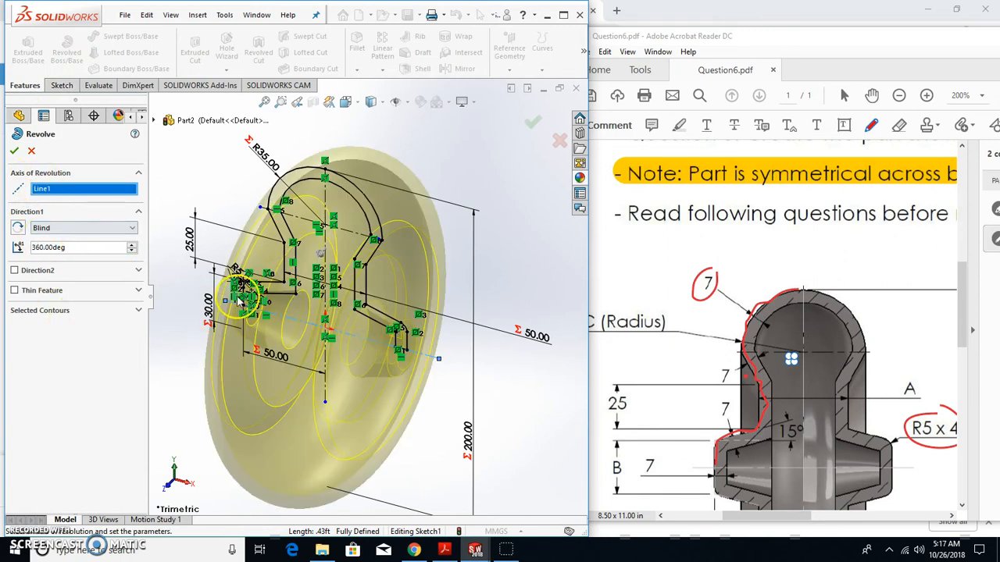
left_click(16, 151)
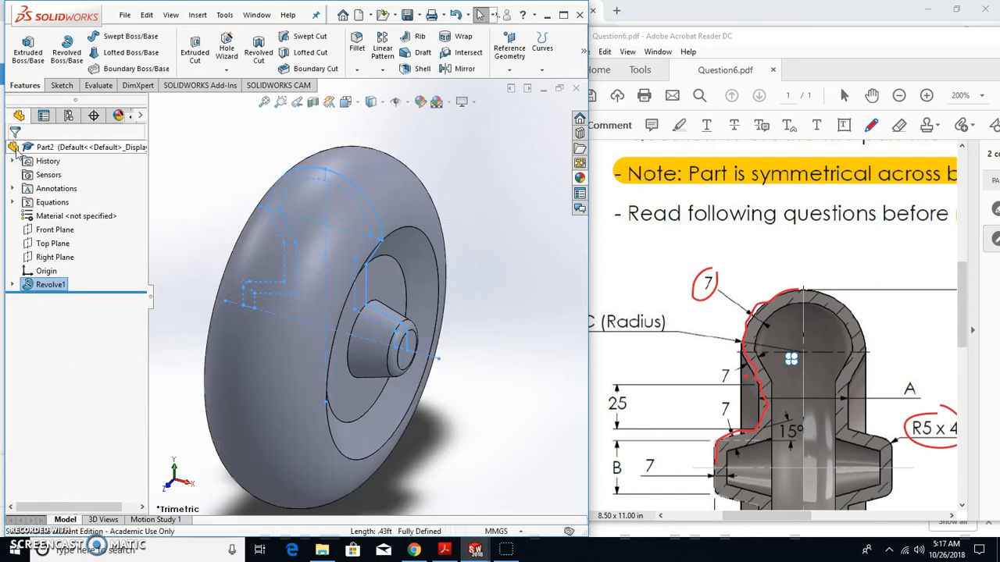
left_click(174, 182)
Step: Inspect the wheel's hollow interior and wall profile with a temporary section view on the Front Plane
middle_click_drag(248, 256, 332, 324)
scroll(389, 356, "up", 2)
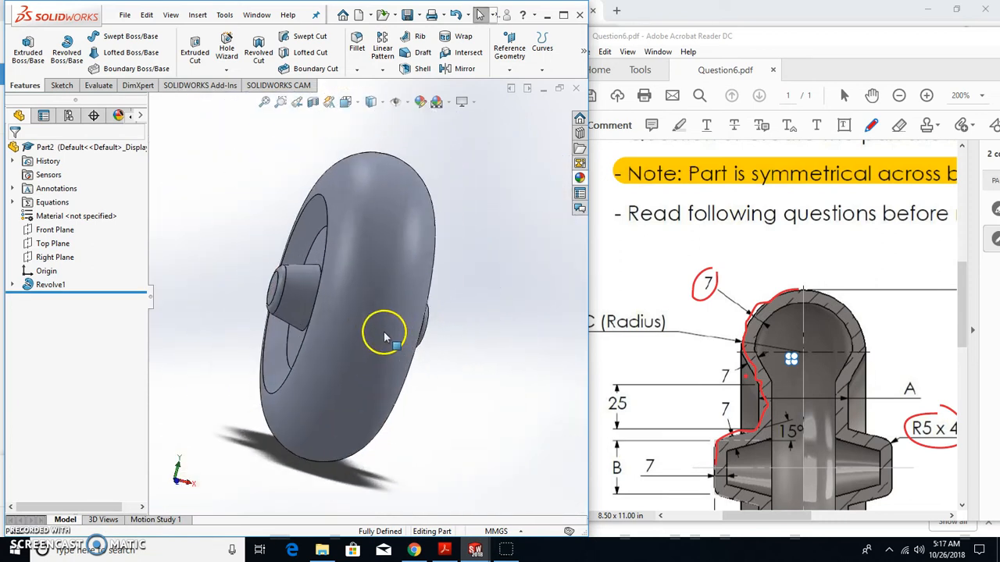
left_click(312, 102)
middle_click_drag(268, 373, 279, 323)
scroll(279, 323, "down", 5)
middle_click_drag(344, 286, 336, 327)
scroll(336, 323, "up", 3)
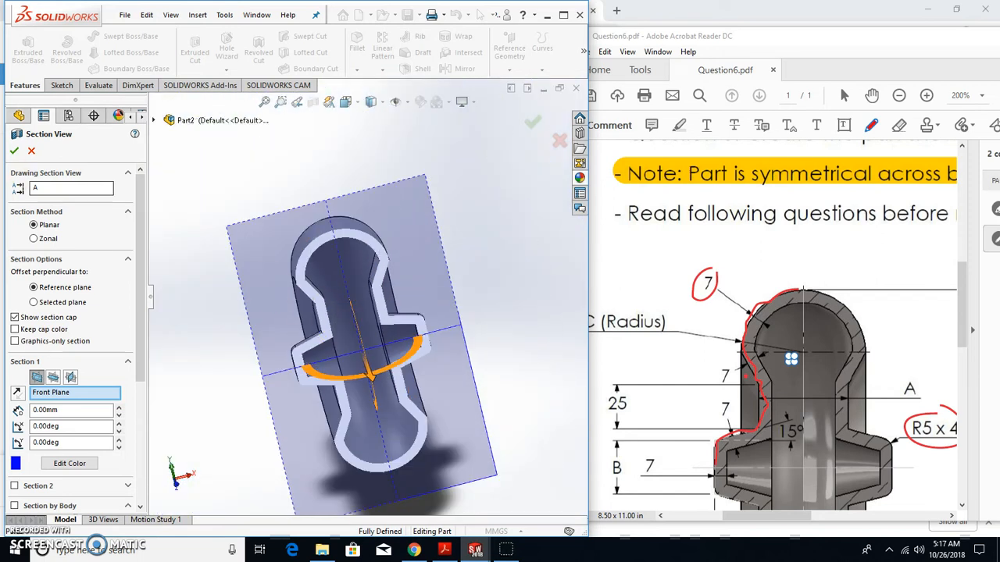
left_click(29, 152)
middle_click_drag(303, 370, 336, 330)
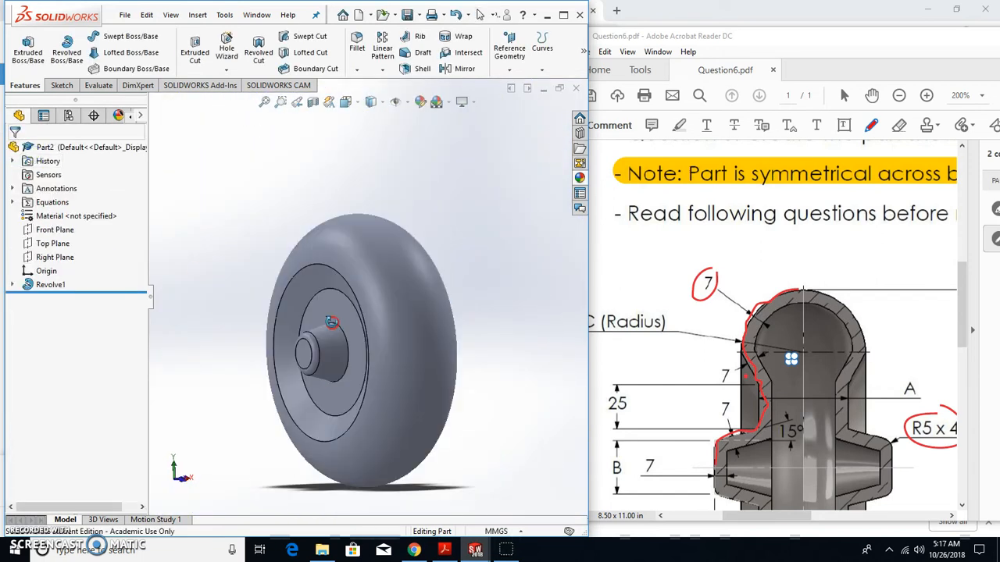
scroll(338, 334, "up", 3)
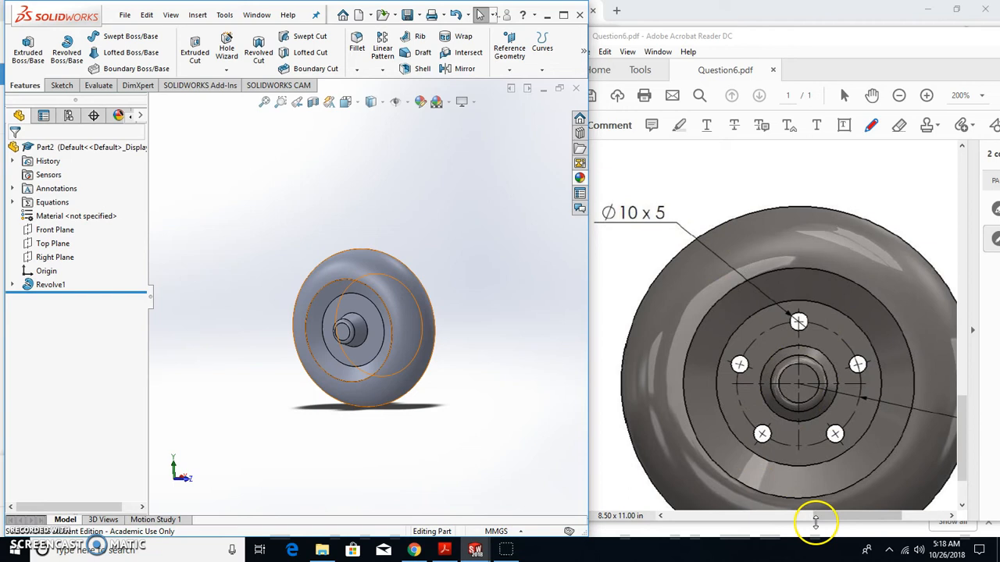
Step: Start a new sketch on the wheel's flat annular face around the hub, where the PDF drawing shows the five holes
left_click_drag(824, 518, 864, 519)
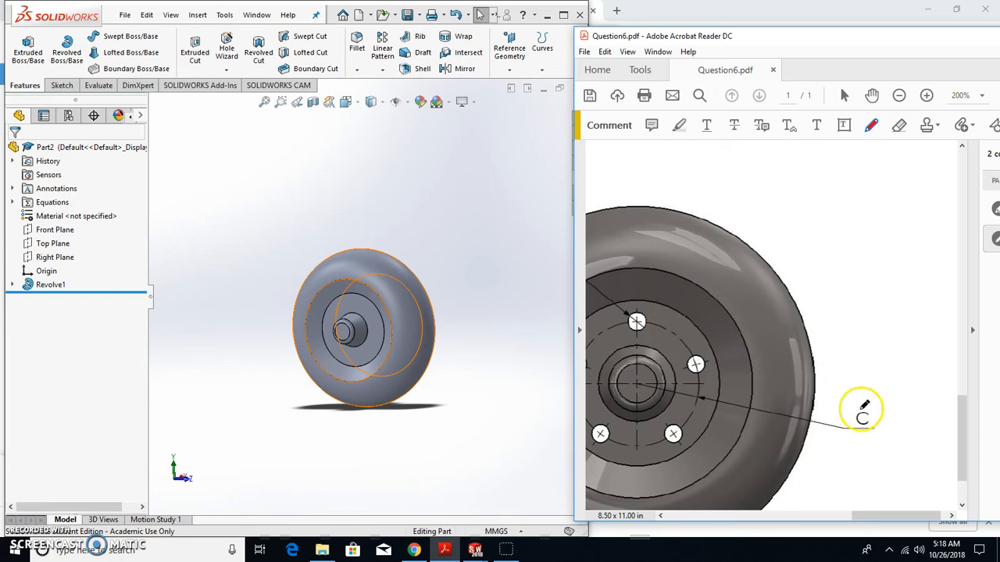
middle_click_drag(401, 348, 446, 332)
scroll(403, 339, "down", 3)
middle_click_drag(379, 337, 365, 372)
left_click(364, 357)
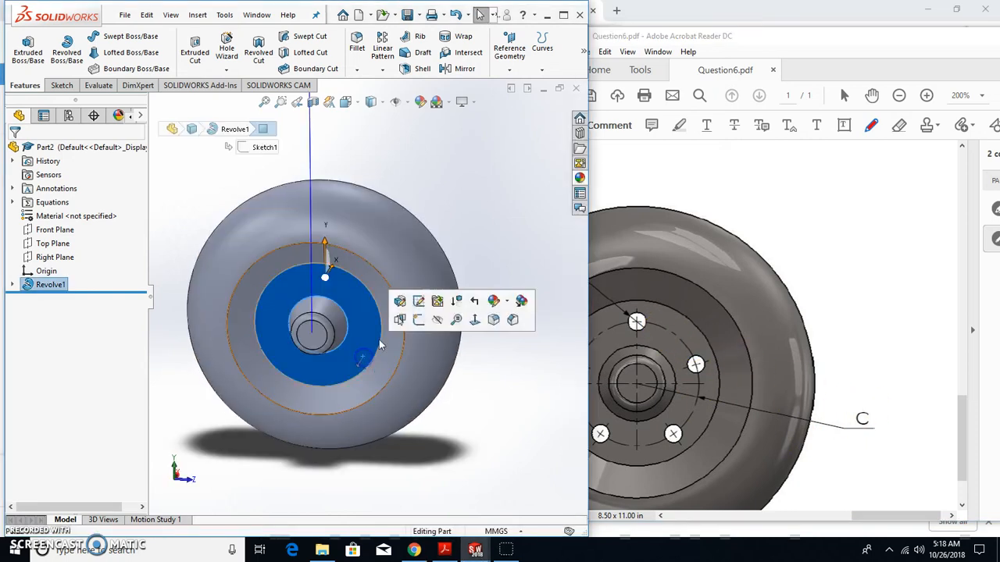
left_click(458, 320)
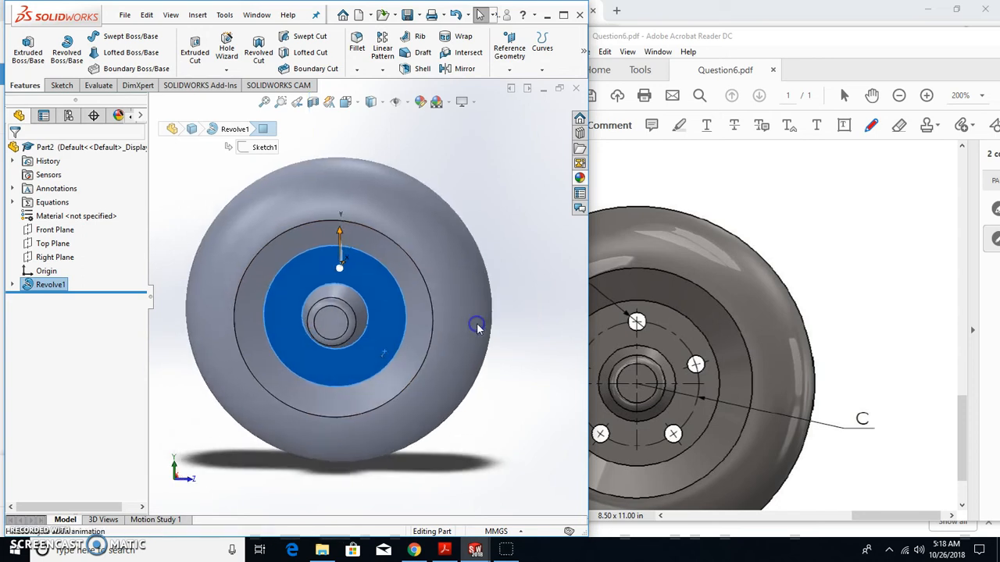
left_click(502, 459)
scroll(399, 256, "down", 1)
left_click(405, 256)
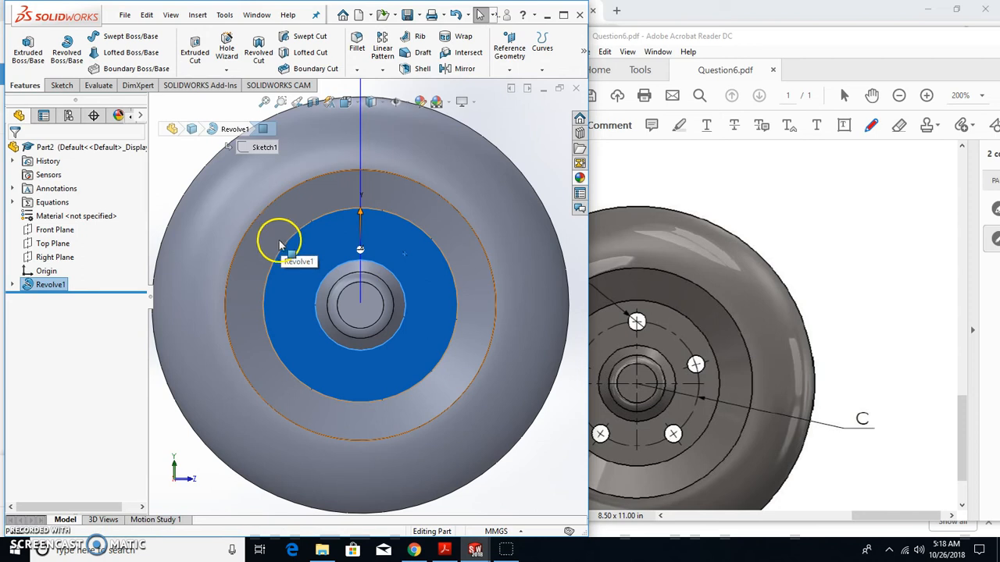
left_click(61, 86)
left_click(22, 48)
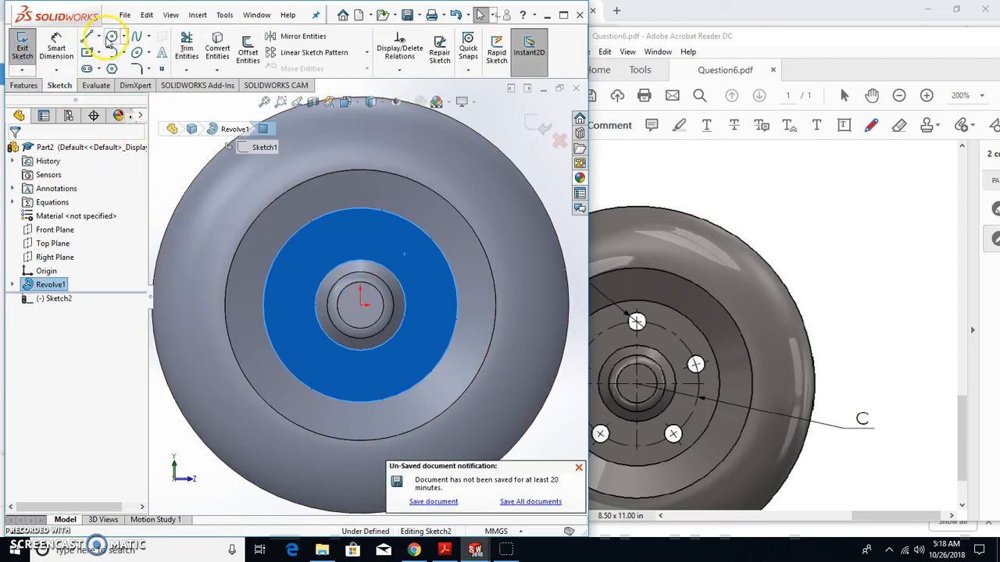
Step: Sketch a construction circle of about 36.6 mm radius centered on the origin as the pitch circle for the holes
left_click(111, 38)
left_click(360, 305)
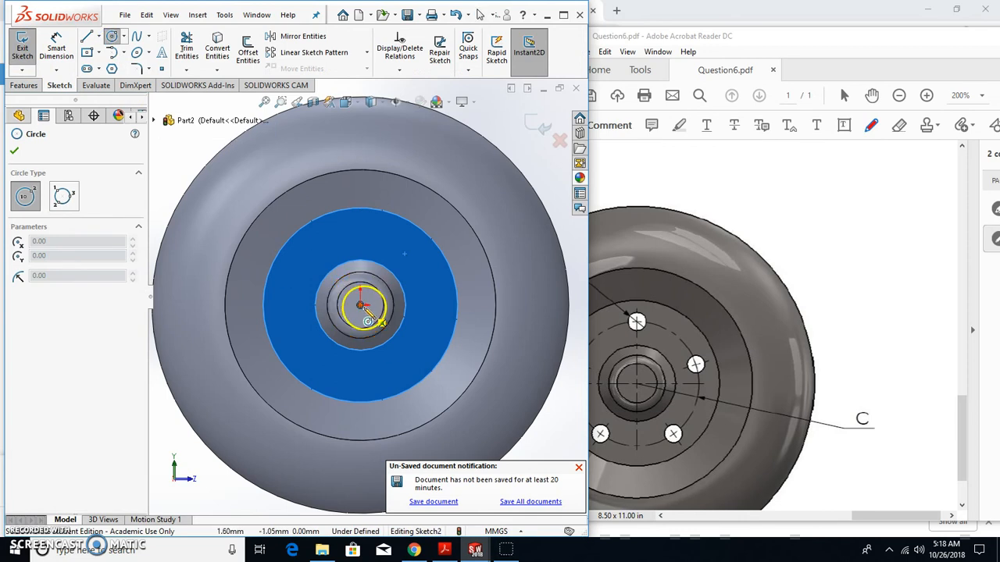
left_click(410, 250)
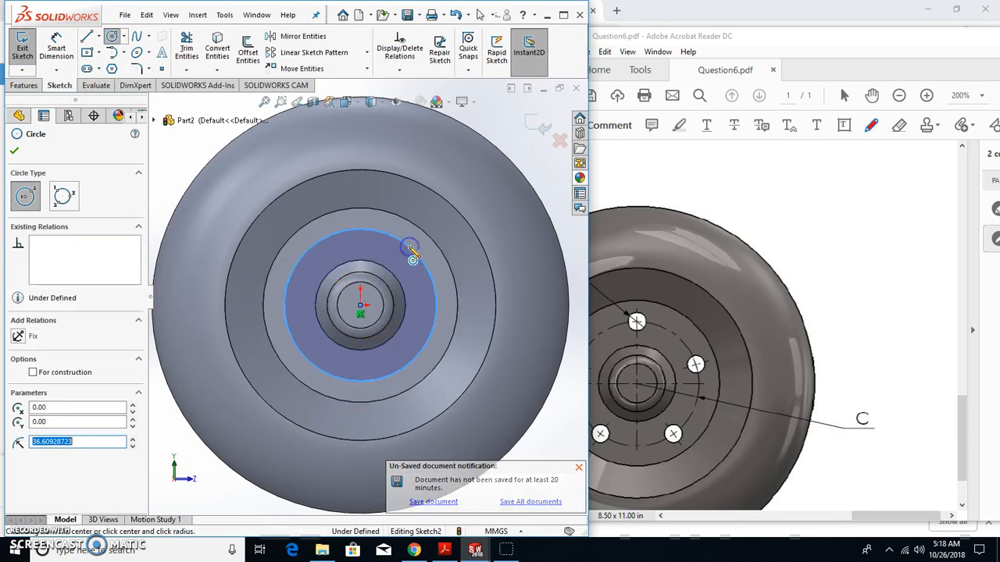
left_click(33, 372)
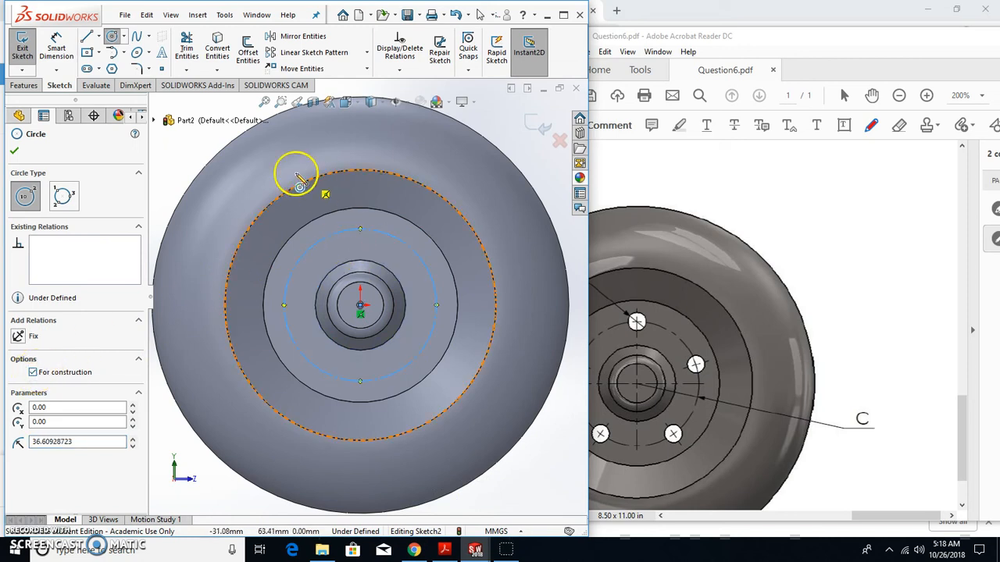
Step: Dimension the construction circle's diameter as 70 mm with an equation that uses global variable C
left_click(56, 45)
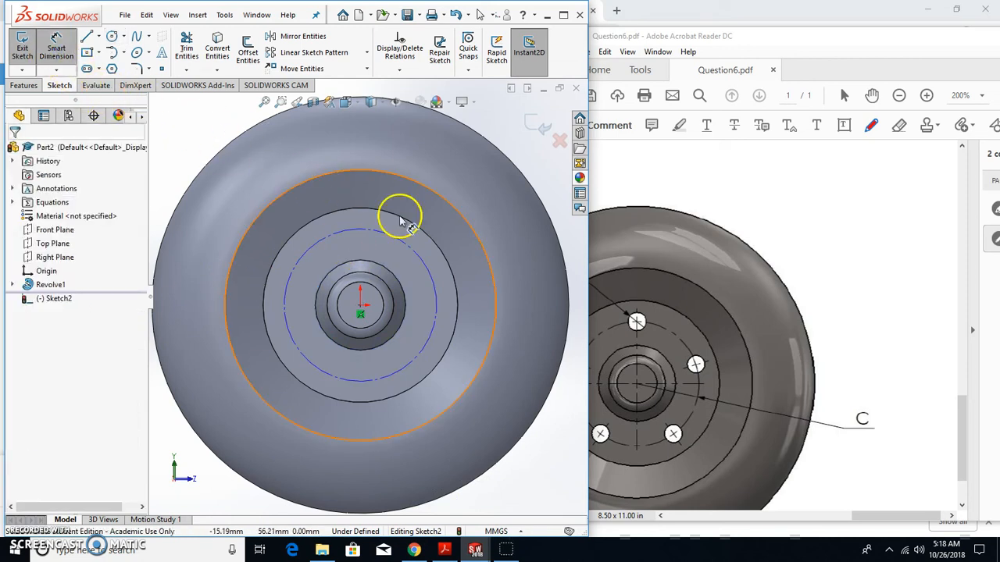
left_click(423, 260)
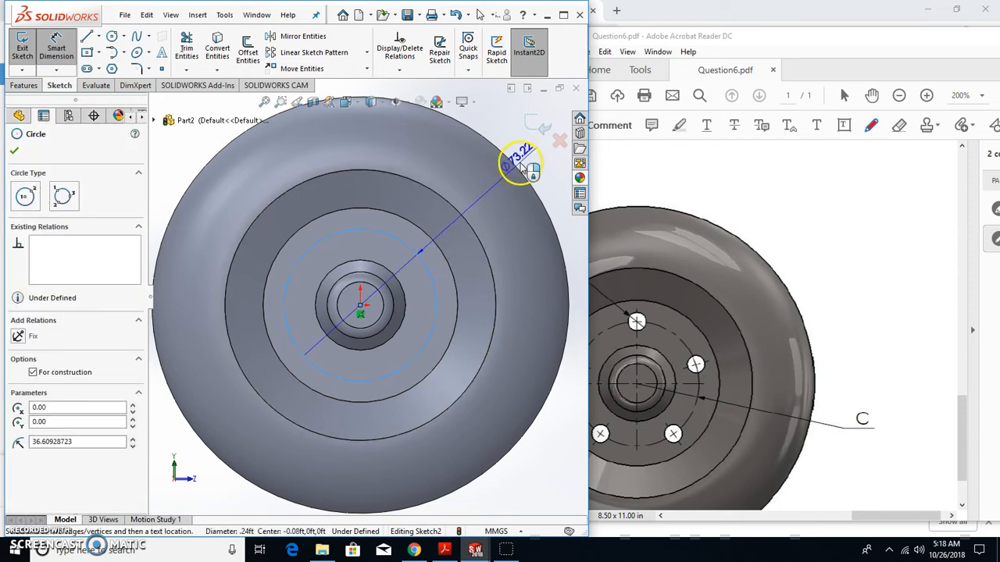
left_click(521, 160)
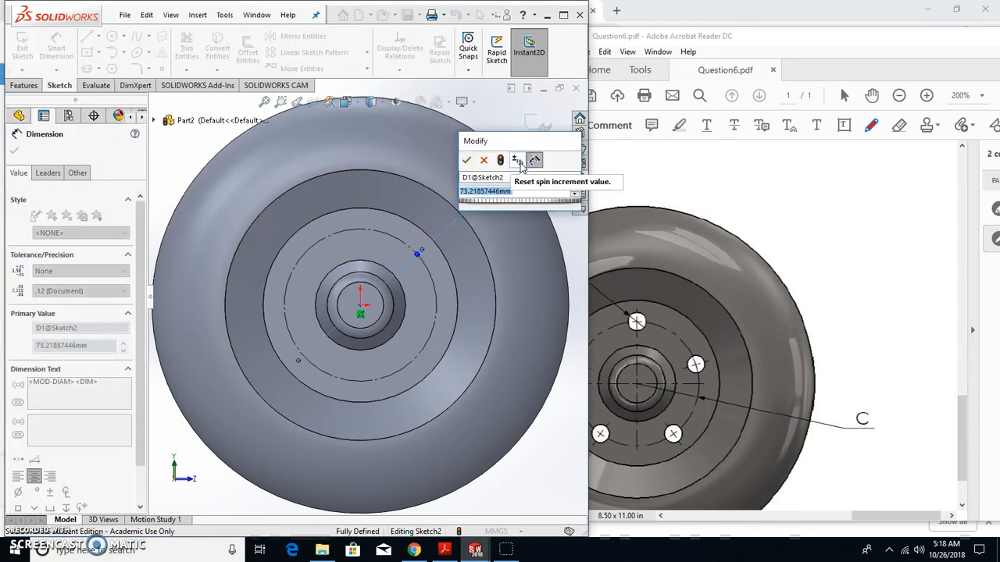
type("=")
left_click(538, 206)
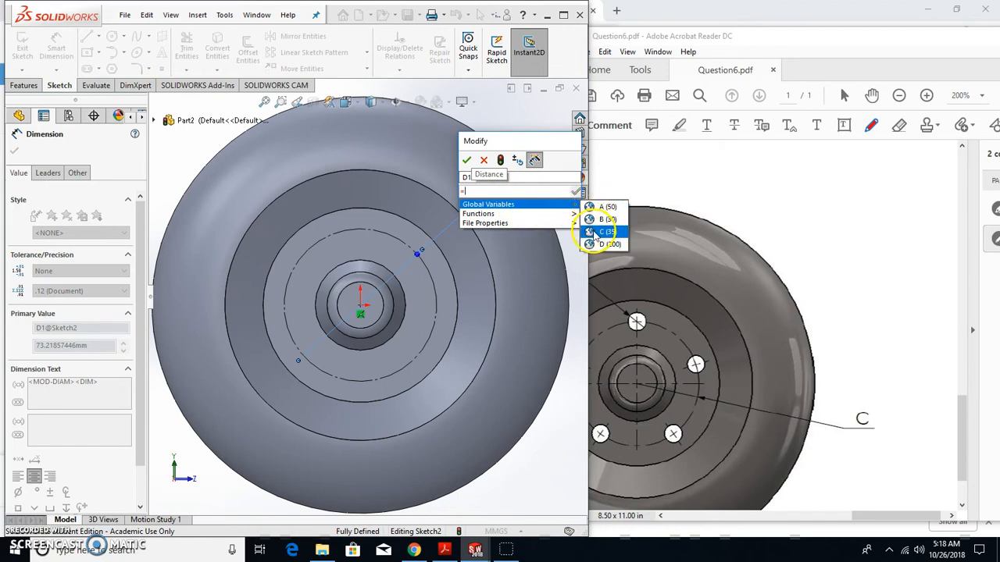
left_click(598, 232)
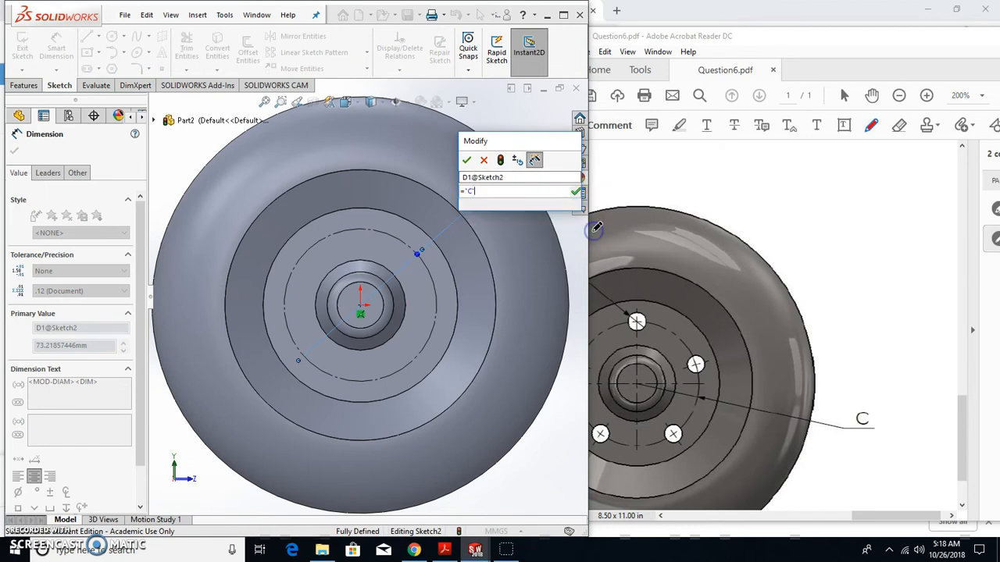
left_click(467, 161)
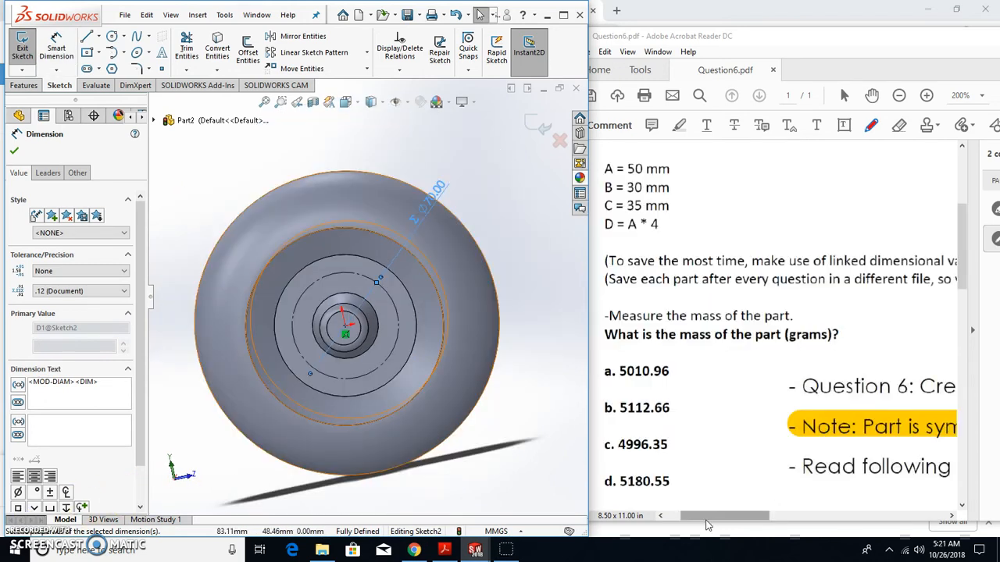
Step: Examine the hole layout and the pitch circle callout C in the wheel's side view on the PDF drawing
scroll(751, 434, "right", 2)
scroll(751, 434, "down", 2)
scroll(751, 434, "down", 3)
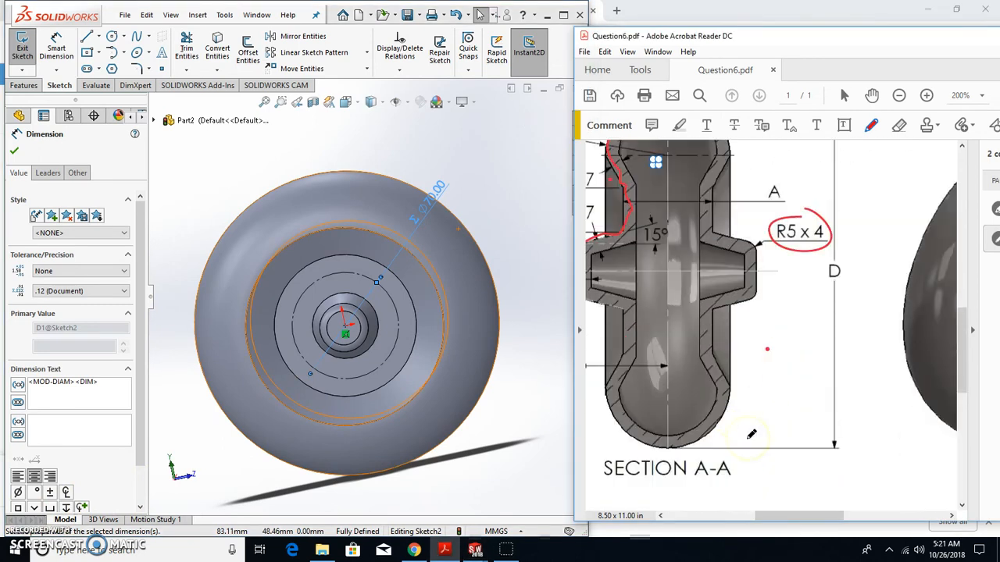
scroll(758, 517, "down", 3)
mouse_move(783, 516)
left_mouse_down()
mouse_move(851, 517)
mouse_move(840, 517)
left_mouse_up()
scroll(805, 418, "down", 2)
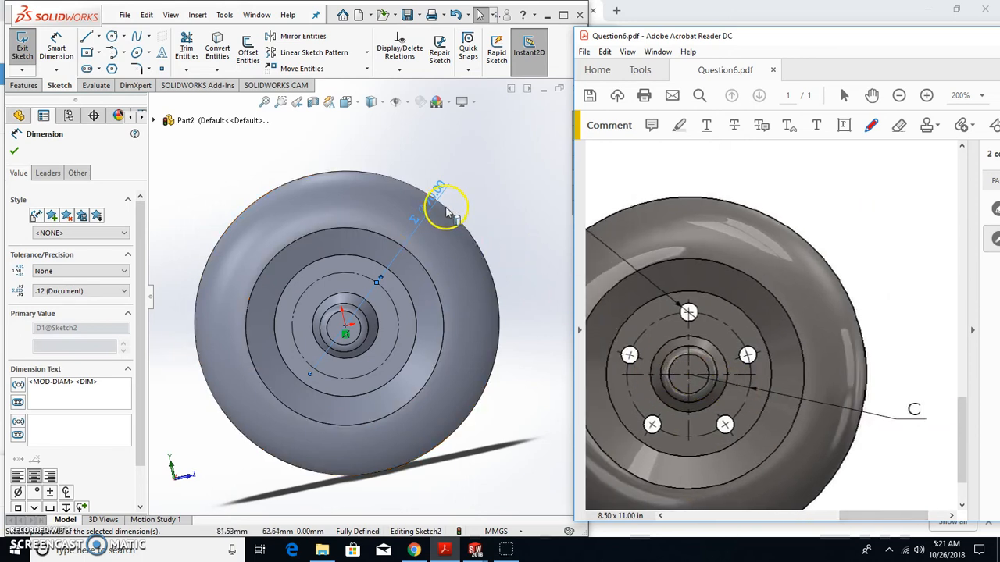
Step: Close the pitch circle sketch and reopen it for editing
middle_click_drag(367, 320, 380, 304)
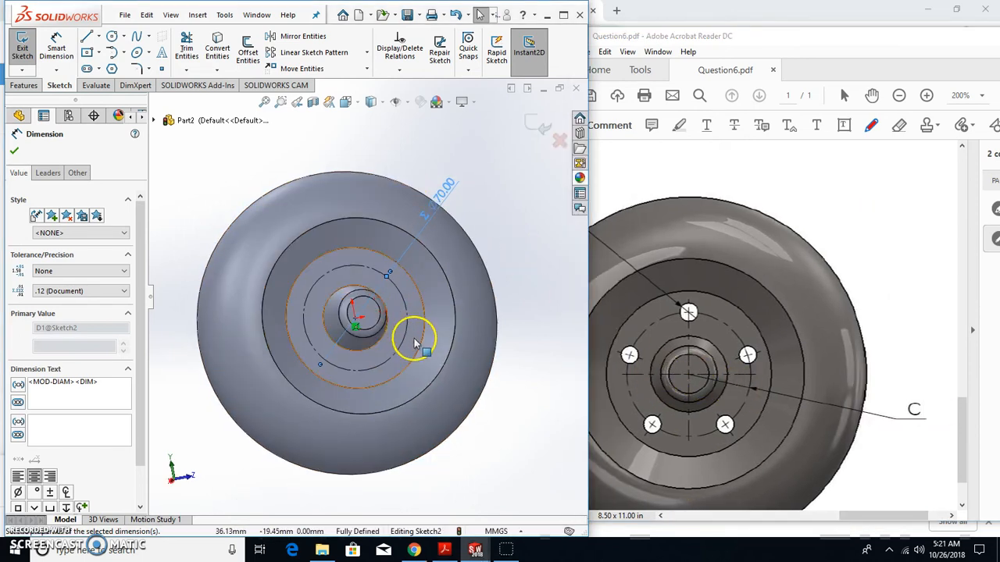
left_click(404, 330)
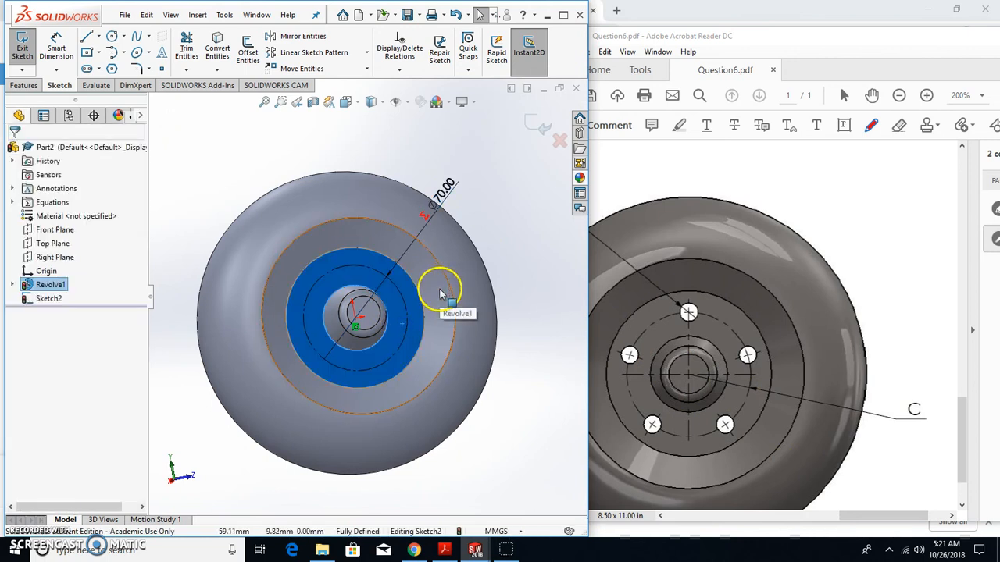
left_click(537, 128)
mouse_move(395, 357)
middle_mouse_down()
mouse_move(402, 348)
mouse_move(380, 375)
mouse_move(326, 159)
middle_mouse_up()
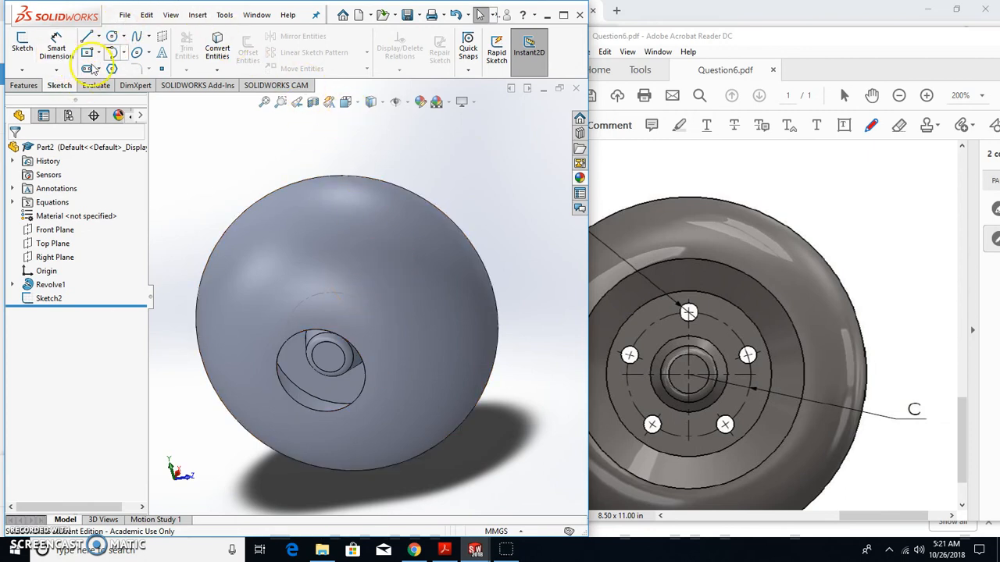
left_click(146, 16)
left_click(148, 33)
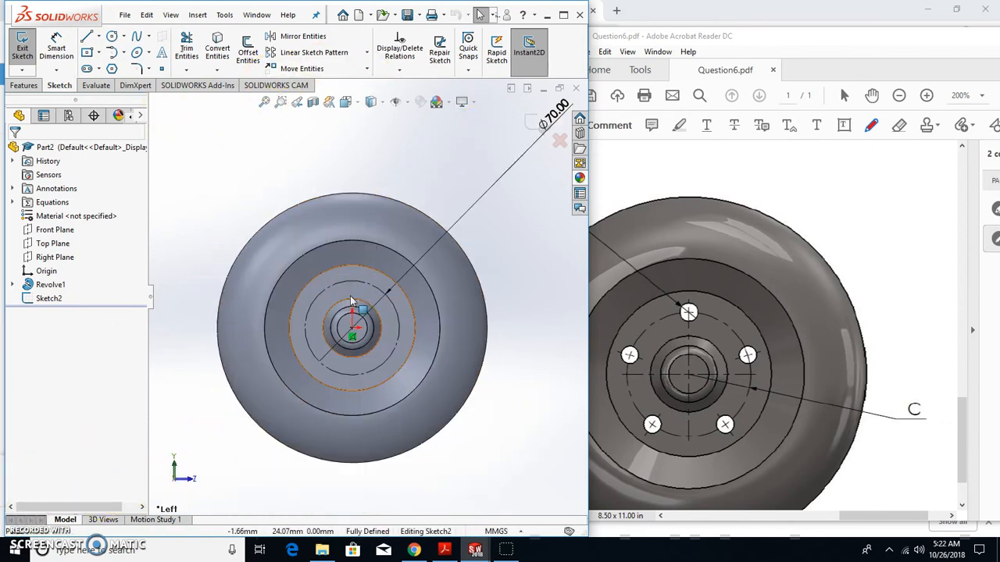
Step: Sketch a hole circle of about 4.6 mm radius on the pitch circle, vertically above the origin
scroll(352, 303, "down", 2)
scroll(350, 283, "down", 3)
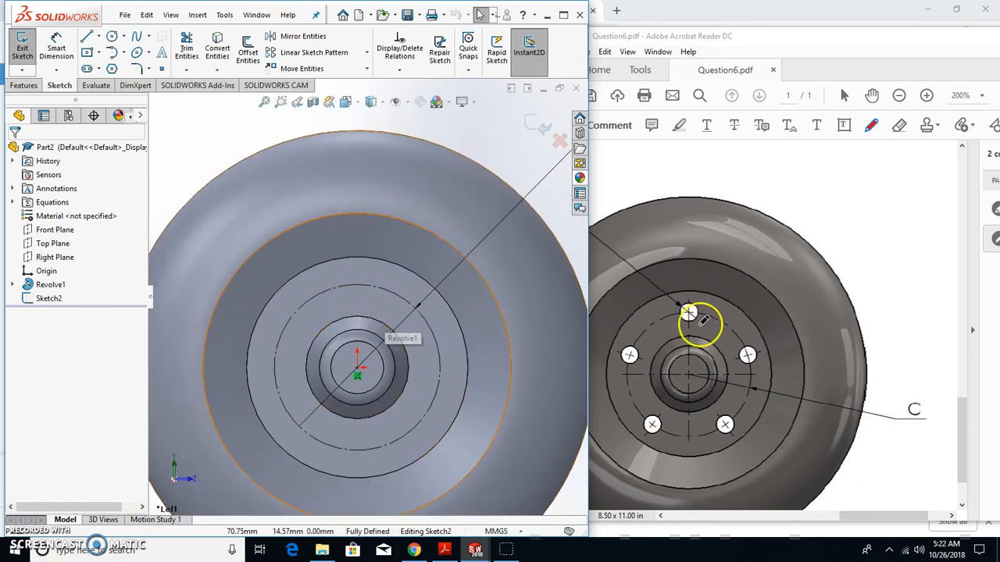
left_click(111, 39)
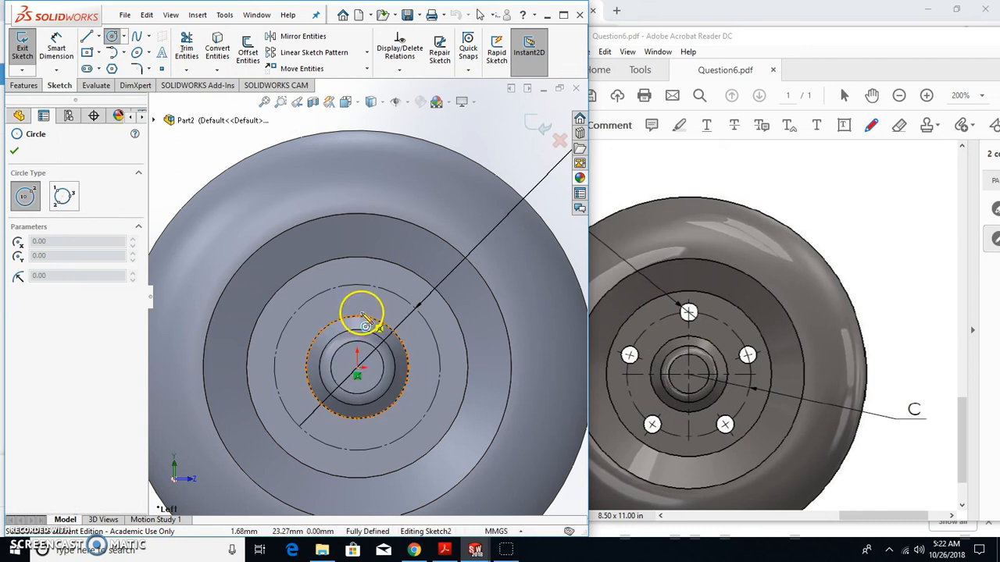
left_click(357, 287)
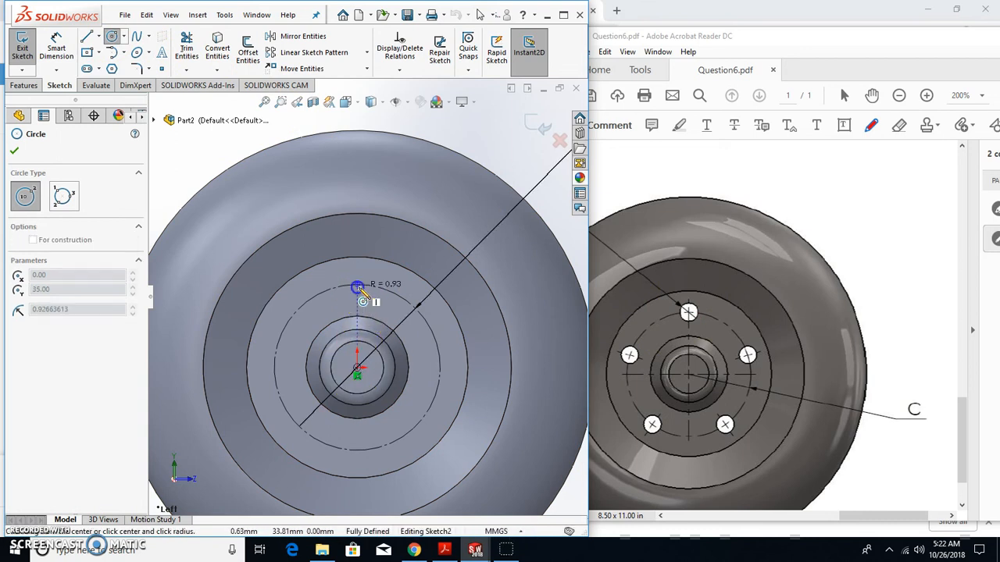
left_click(369, 297)
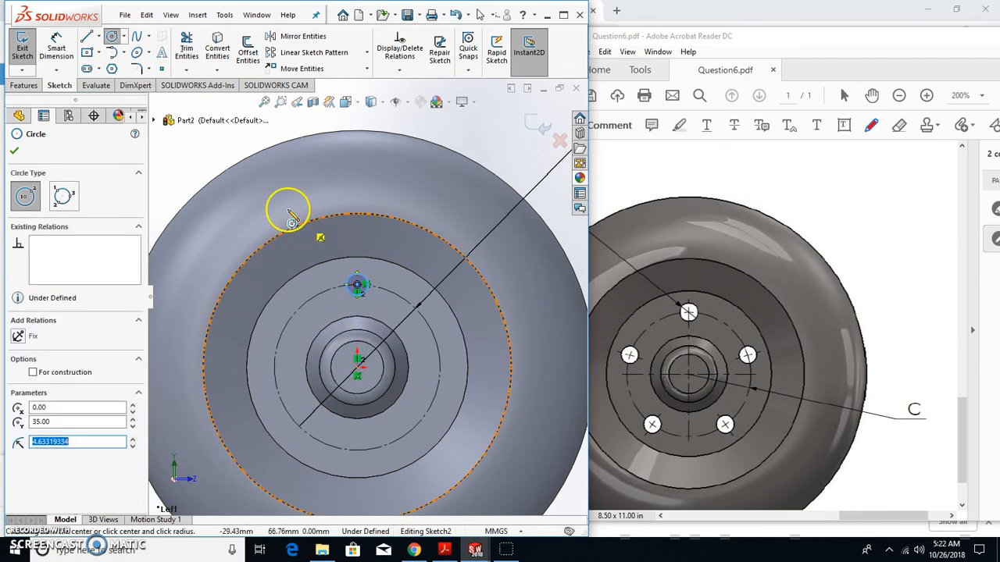
Step: Dimension the hole circle's diameter as 10 mm, following the Ø10 x 5 callout on the PDF drawing
left_click(56, 47)
left_click(361, 281)
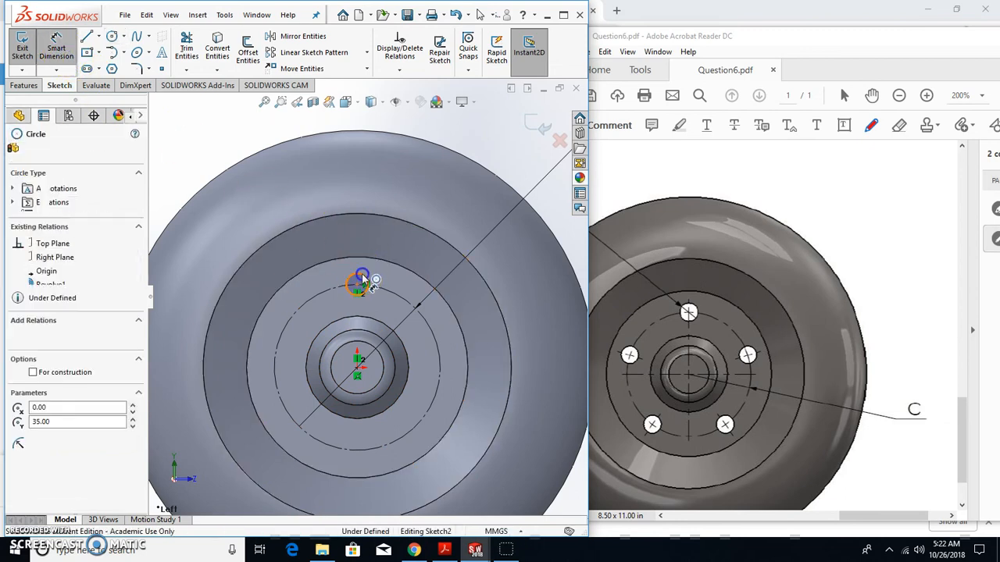
left_click(490, 144)
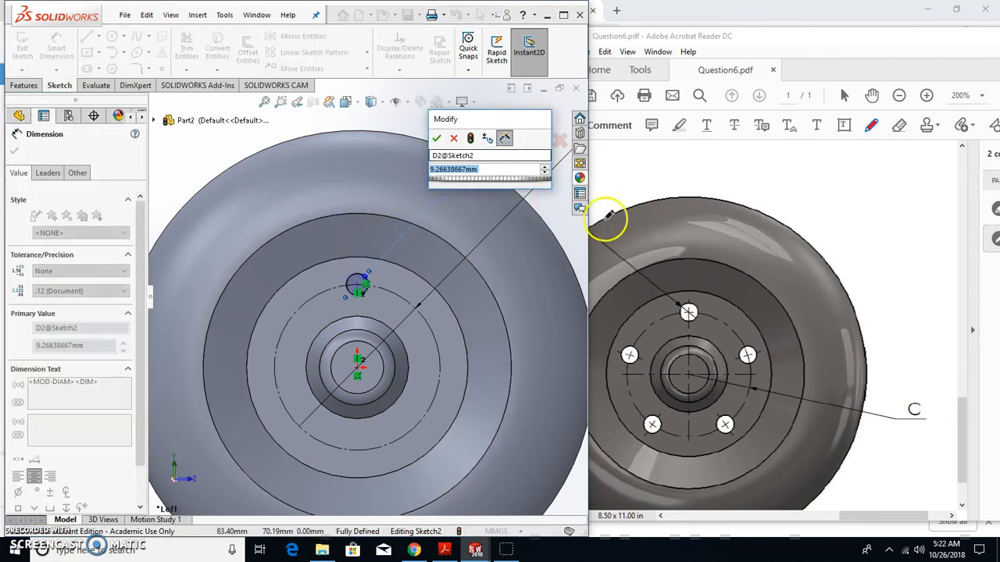
left_click_drag(876, 515, 842, 514)
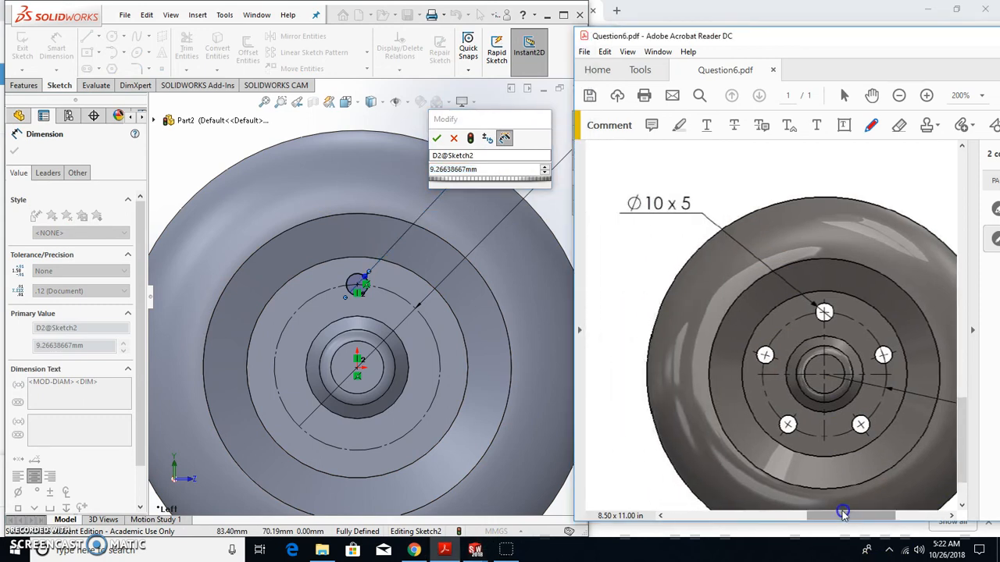
left_click(485, 172)
type("10")
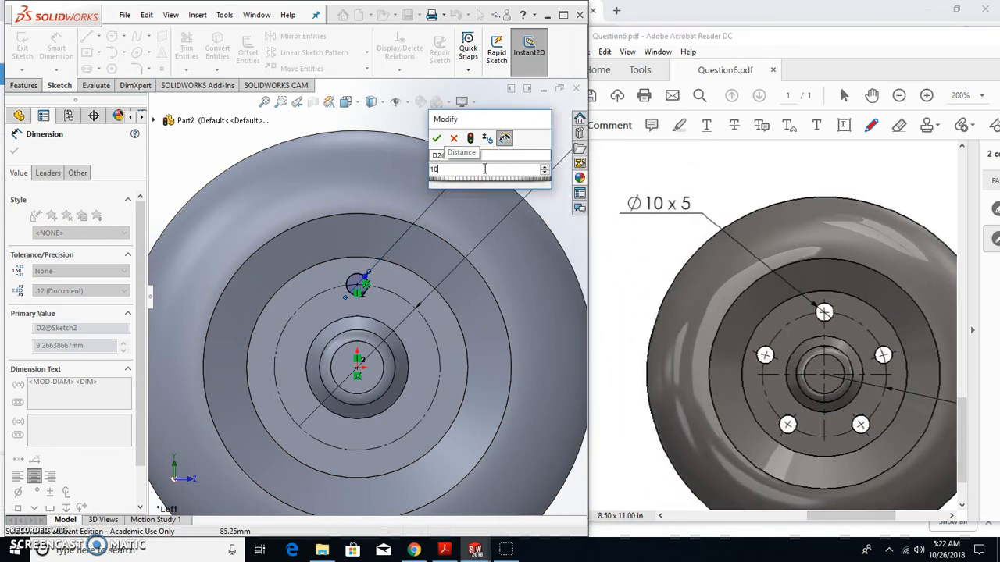
key("Return")
key("f")
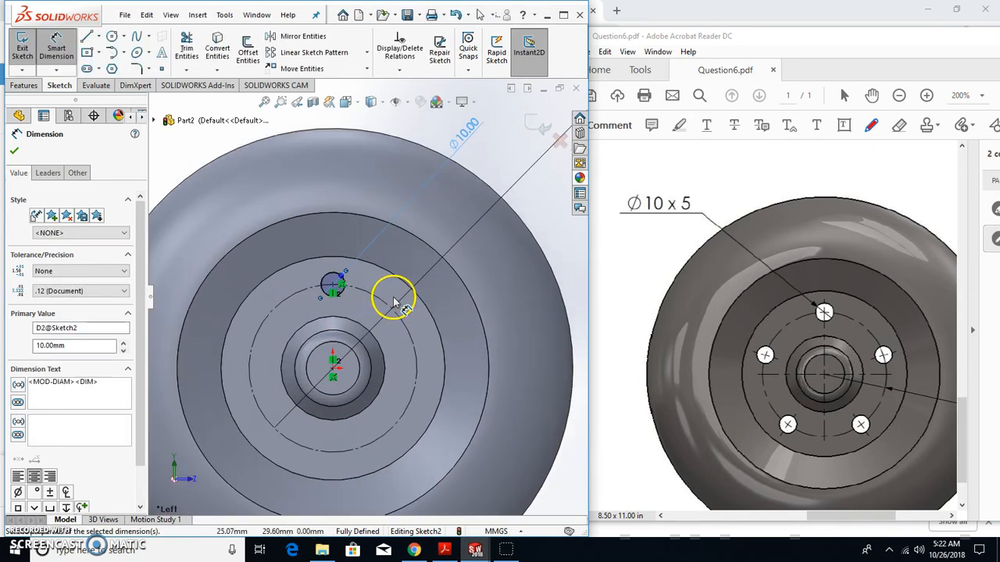
scroll(346, 323, "up", 2)
scroll(346, 312, "down", 2)
Step: Cut the 10 mm hole from the sketch plane through the entire wheel with a Through All extruded cut
left_click(24, 86)
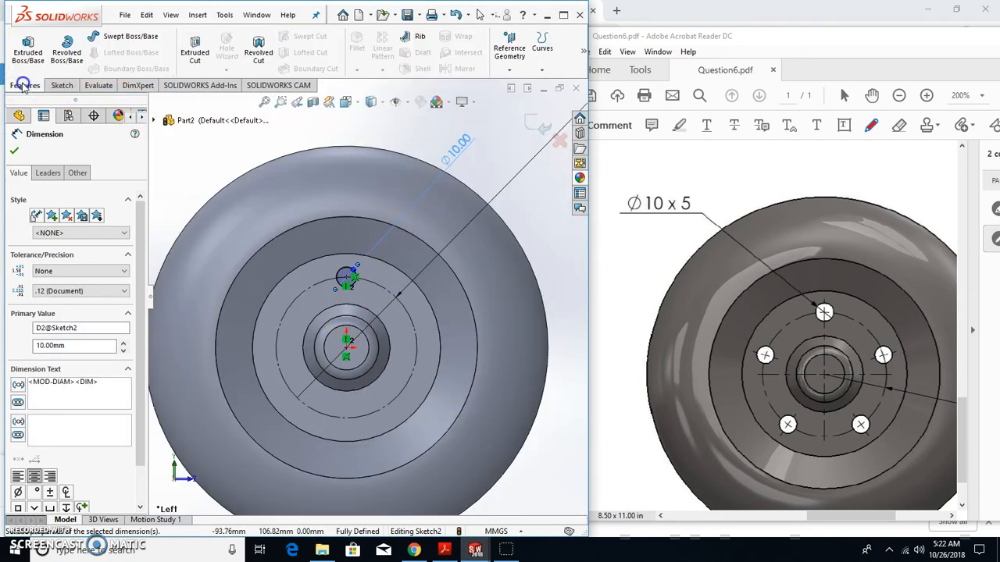
left_click(195, 48)
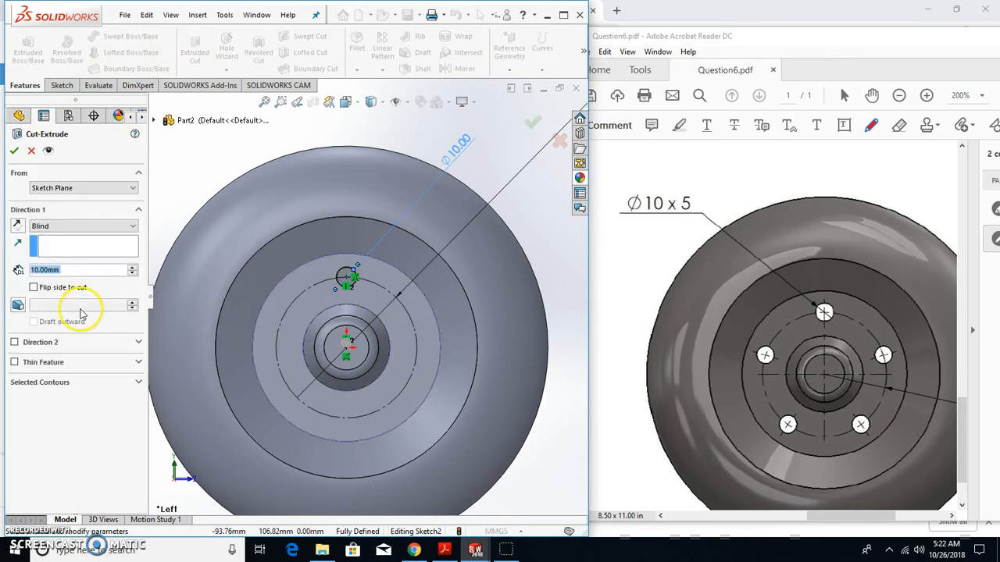
left_click(79, 188)
left_click(79, 198)
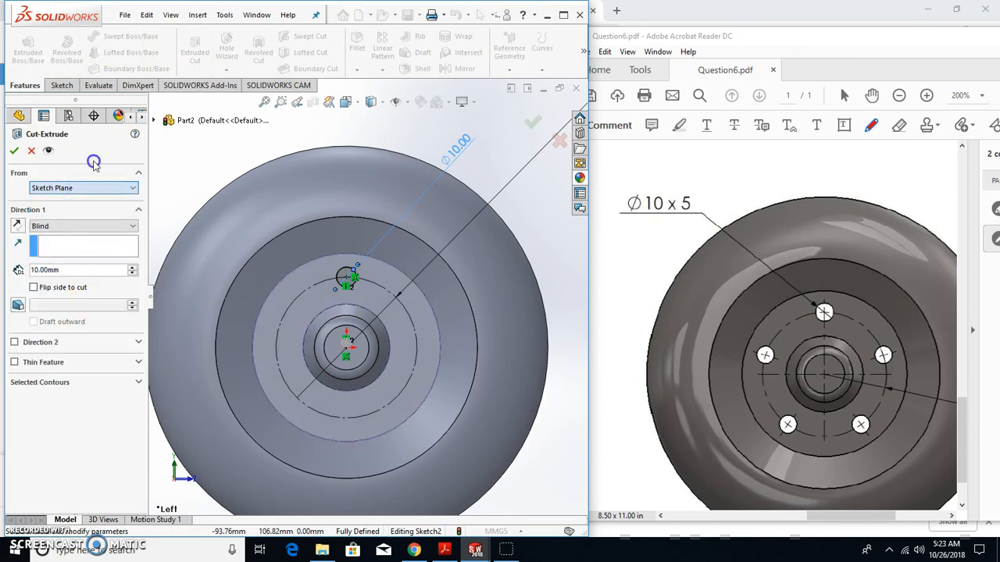
left_click(77, 226)
left_click(69, 249)
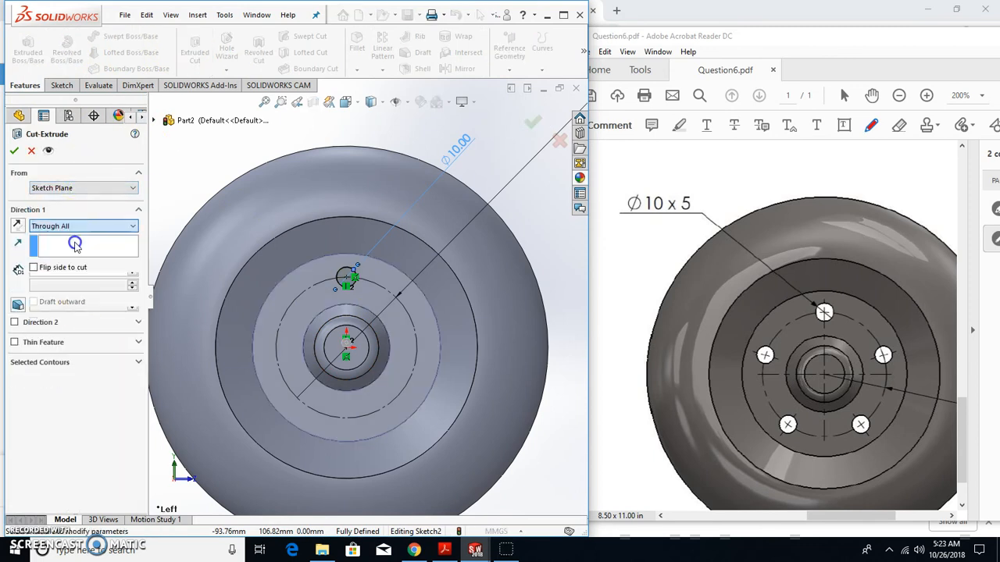
left_click(15, 152)
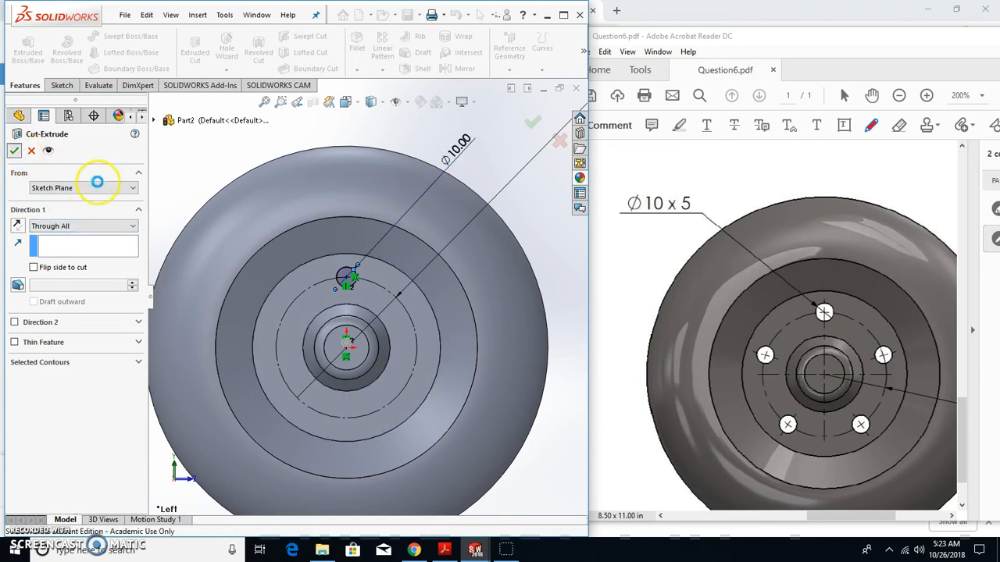
scroll(428, 312, "up", 3)
middle_click_drag(428, 312, 415, 208)
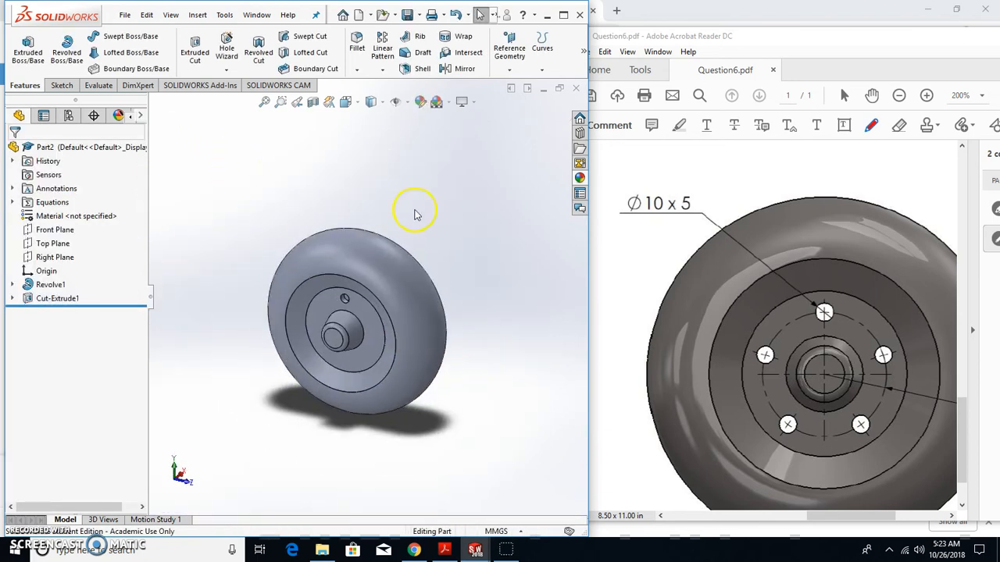
Step: Inspect the wheel and the profile sketch of its revolve feature
left_click(408, 103)
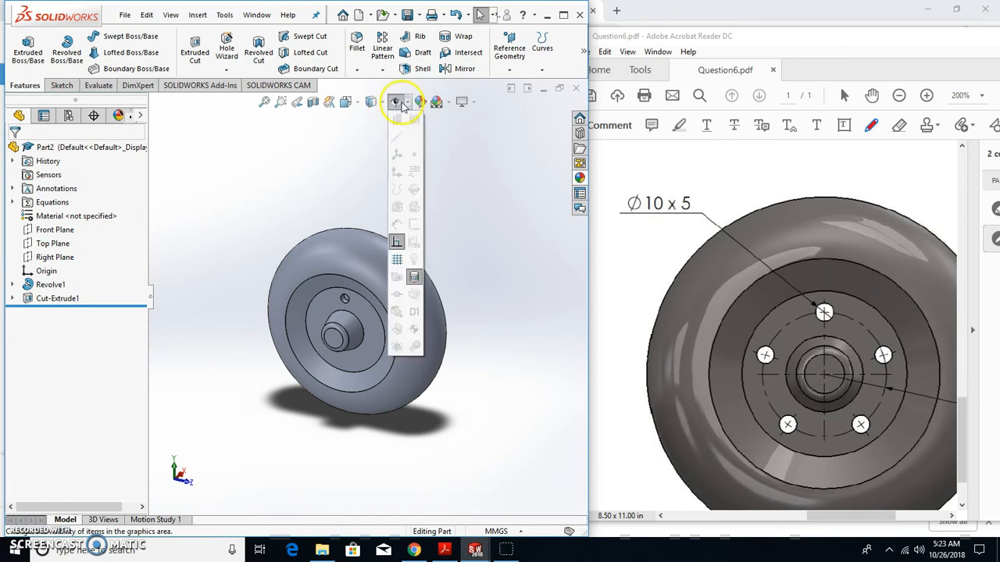
left_click(395, 103)
scroll(357, 286, "down", 4)
scroll(409, 368, "up", 5)
scroll(357, 284, "down", 5)
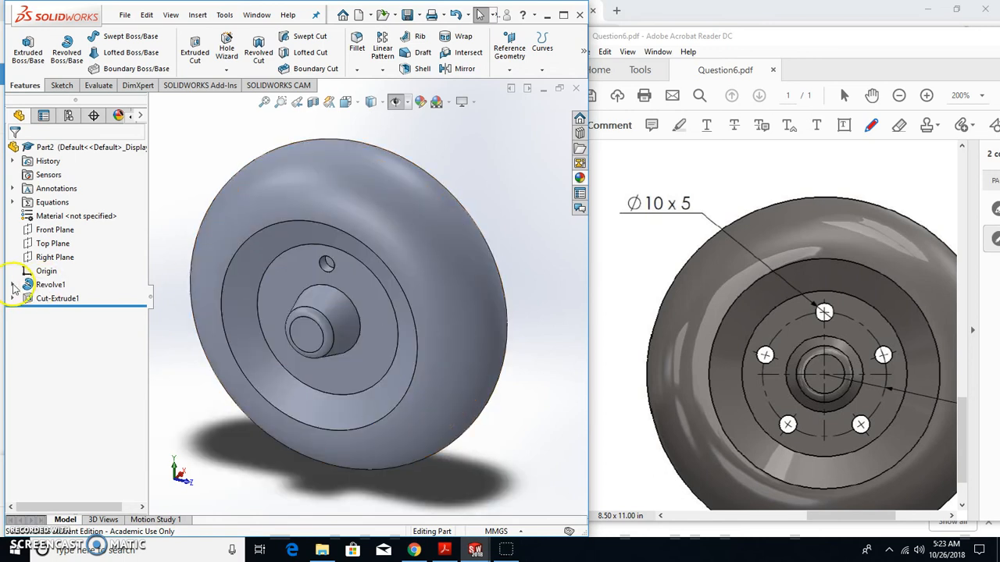
left_click(12, 285)
left_click(56, 298)
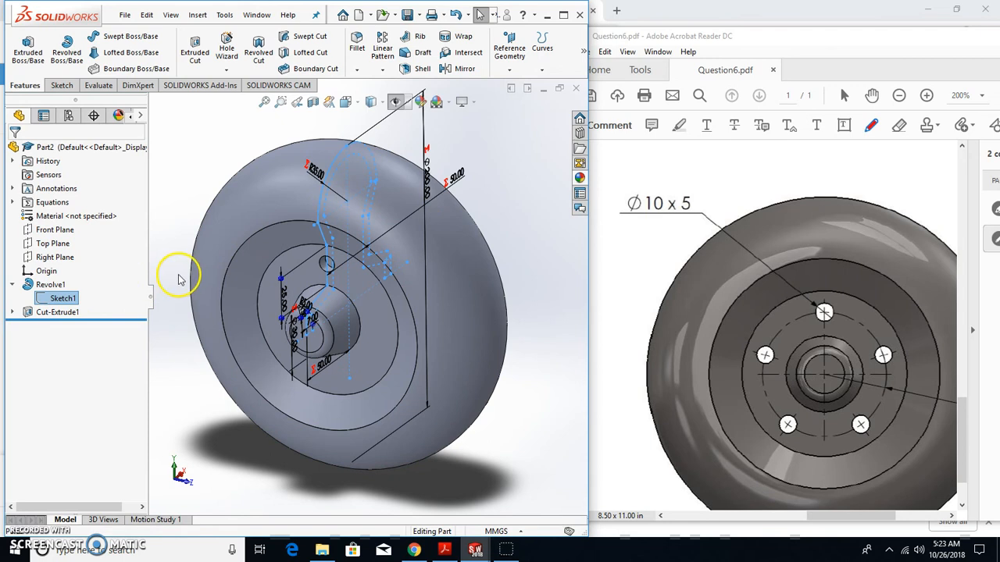
left_click(179, 279)
mouse_move(346, 268)
middle_mouse_down()
mouse_move(379, 234)
mouse_move(259, 271)
mouse_move(308, 286)
mouse_move(396, 152)
middle_mouse_up()
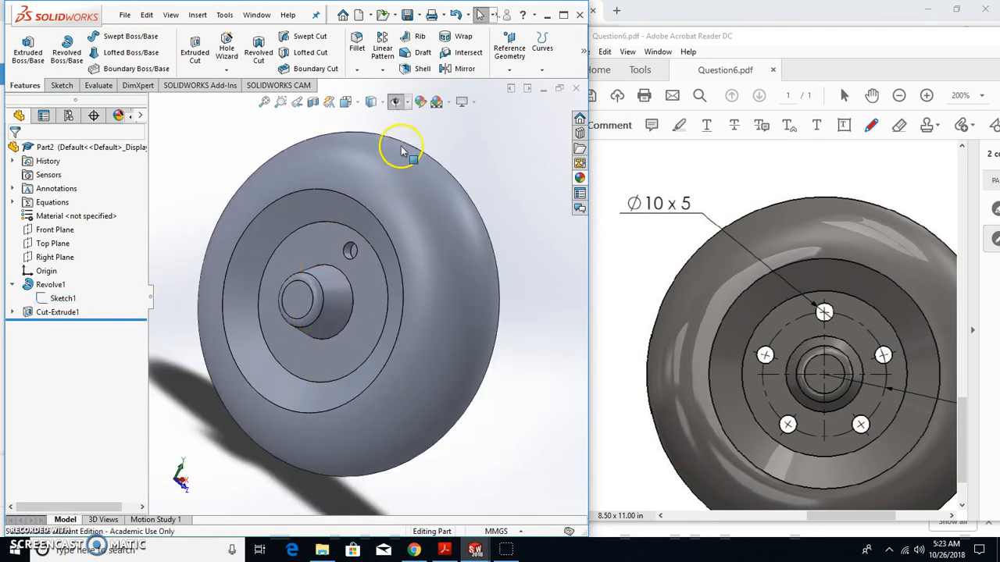
Step: Start a circular pattern with the 10 mm hole cut as the feature to repeat
left_click(384, 74)
left_click(377, 100)
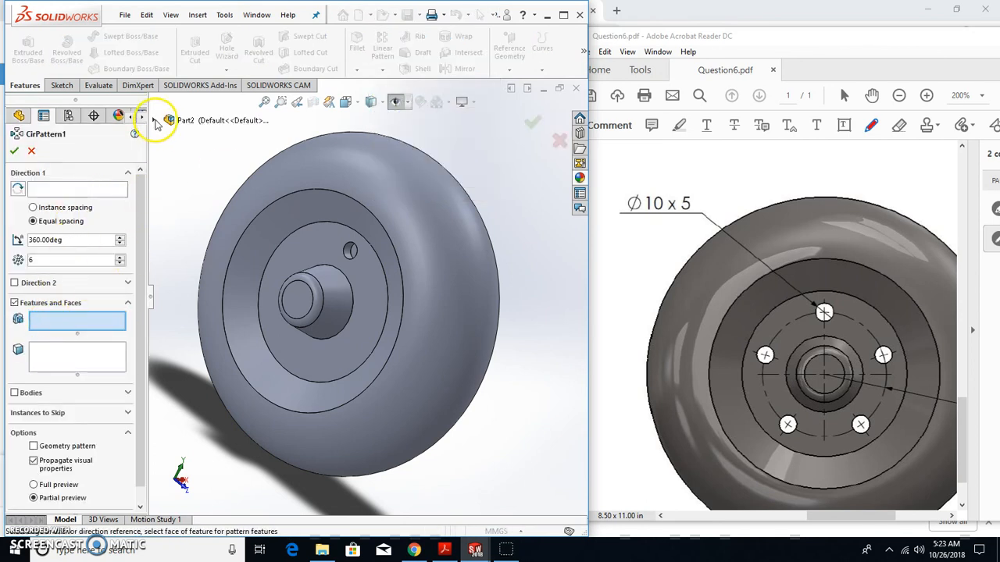
left_click(155, 122)
left_click(200, 273)
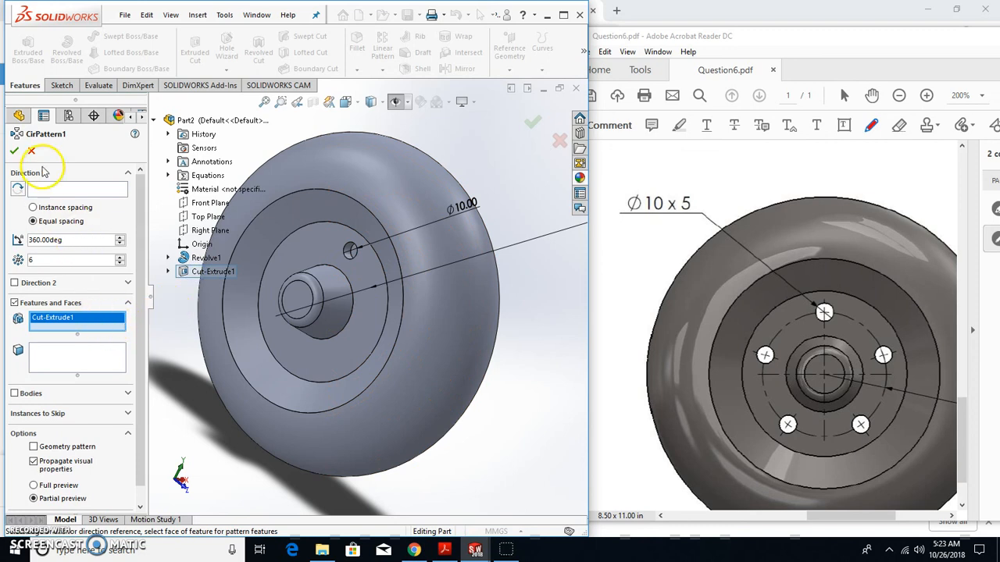
left_click(36, 191)
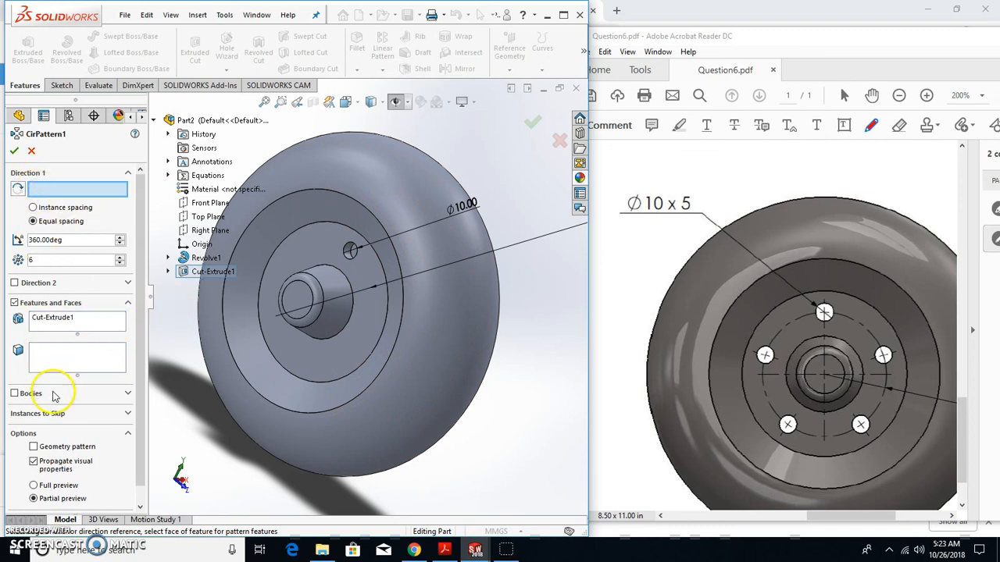
Step: Try to use the revolve's profile sketch as the circular pattern's direction reference
middle_click_drag(393, 299, 216, 266)
left_click(167, 257)
left_click(212, 271)
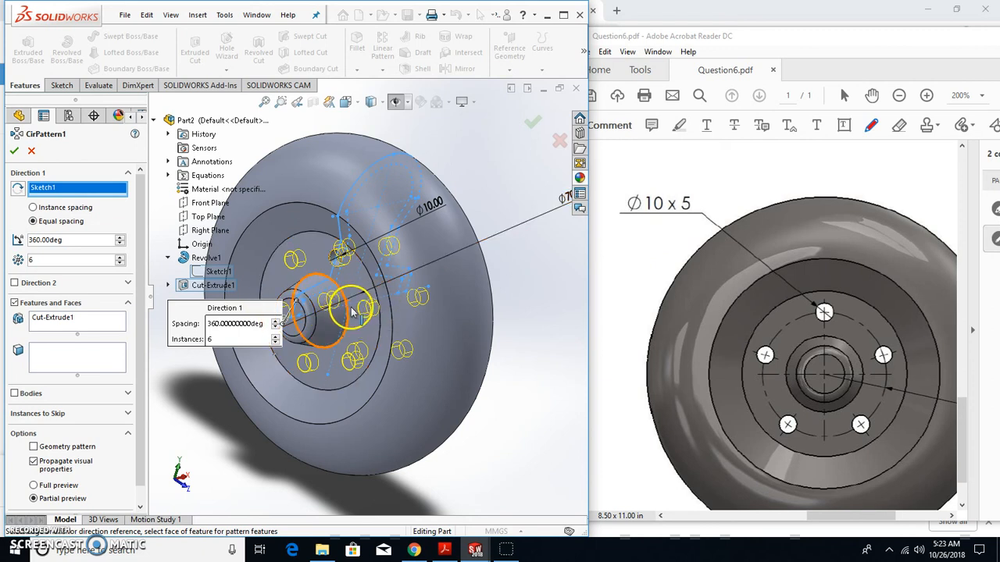
Step: Use the circular edge at the base of the conical hub as the pattern's direction reference
scroll(352, 313, "down", 4)
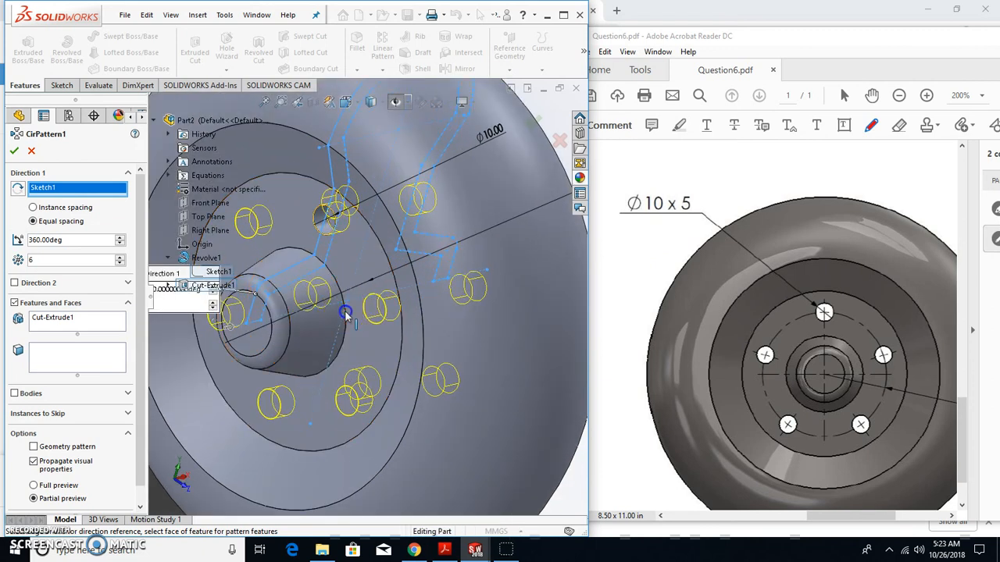
left_click(346, 314)
scroll(352, 317, "up", 3)
scroll(487, 167, "up", 3)
middle_click_drag(446, 190, 465, 211)
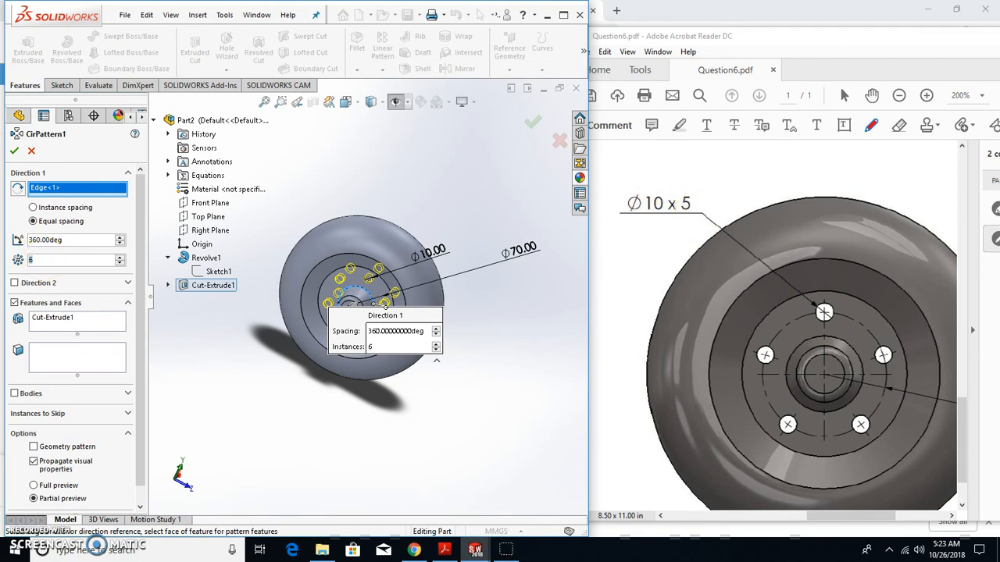
Step: Set the circular pattern to 5 equally spaced instances over 360° and create it
left_click(113, 211)
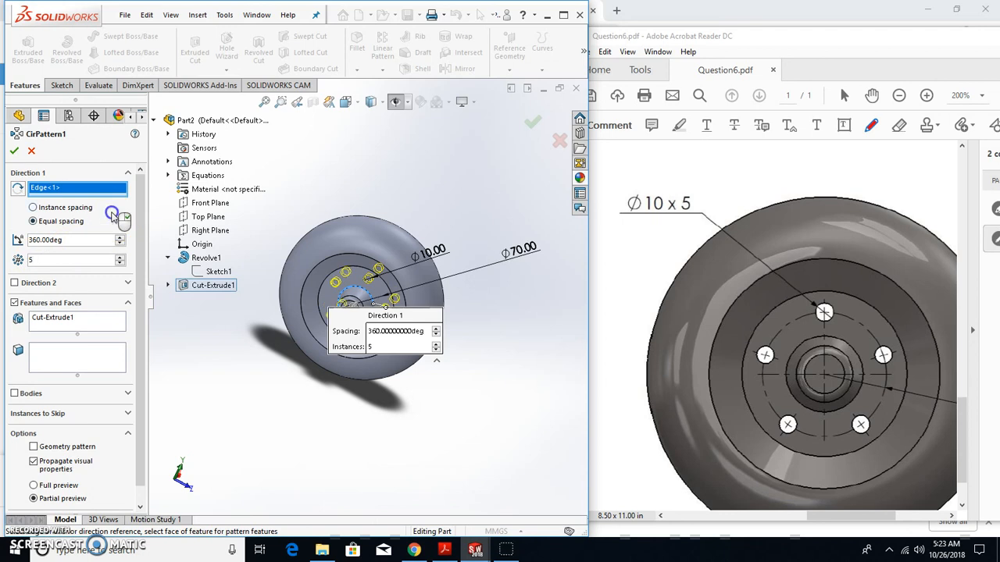
left_click(32, 222)
left_click(14, 151)
left_click(368, 313)
middle_click_drag(416, 263, 328, 282)
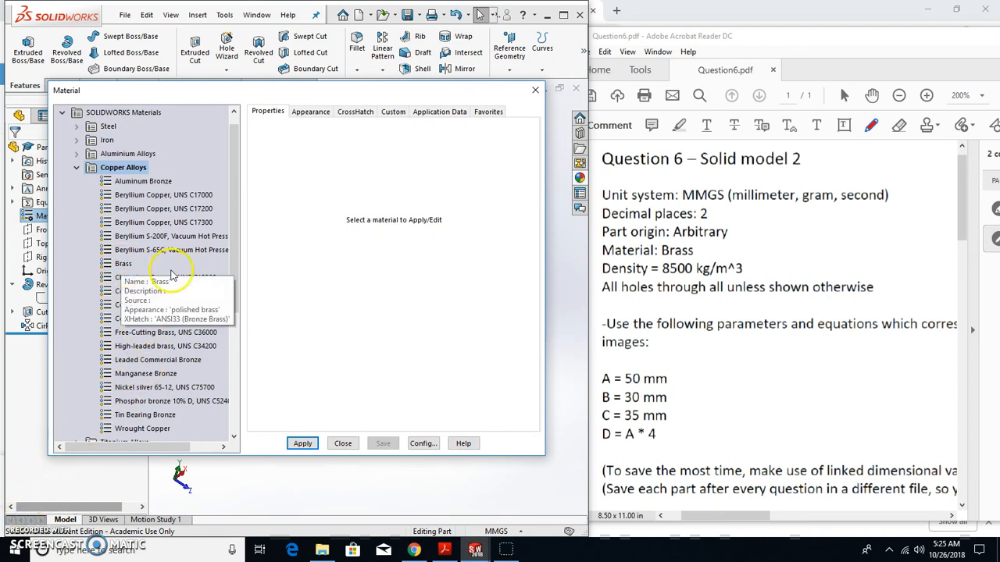
Step: Apply Brass from the Copper Alloys materials to the wheel, matching the PDF's material and 8500 kg/m^3 density
left_click(124, 263)
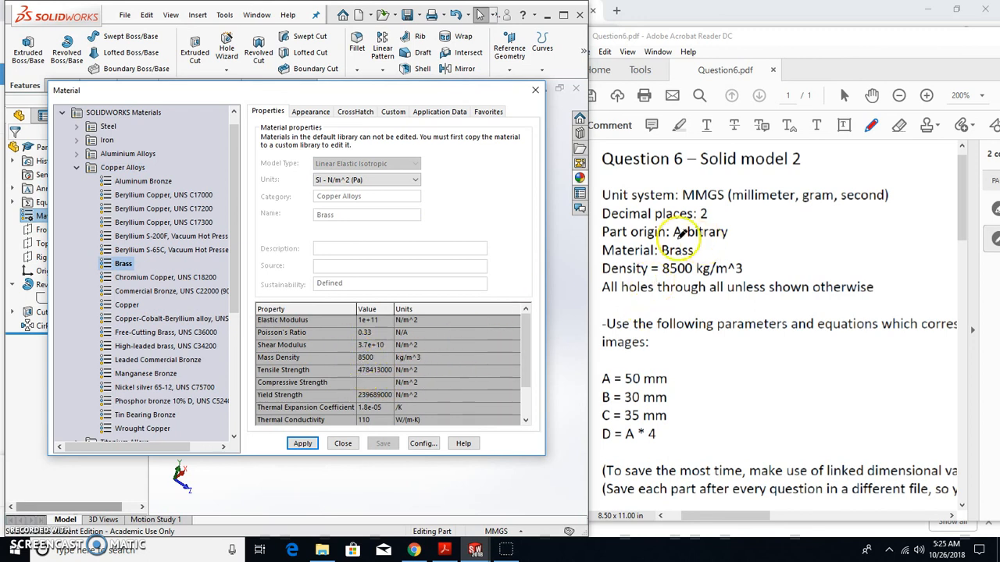
left_click(304, 443)
left_click(344, 443)
middle_click_drag(335, 379, 365, 327)
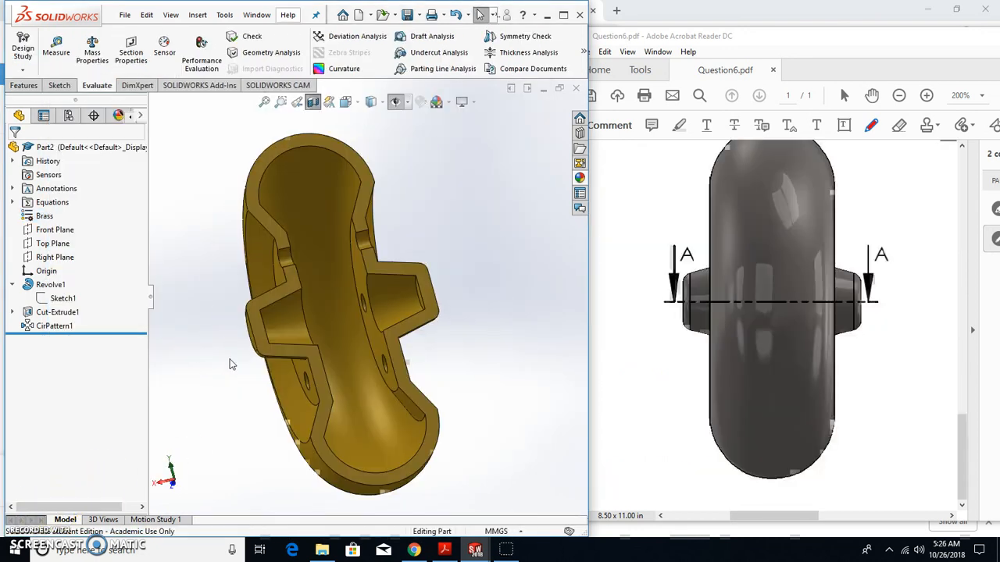
middle_click_drag(228, 362, 342, 360)
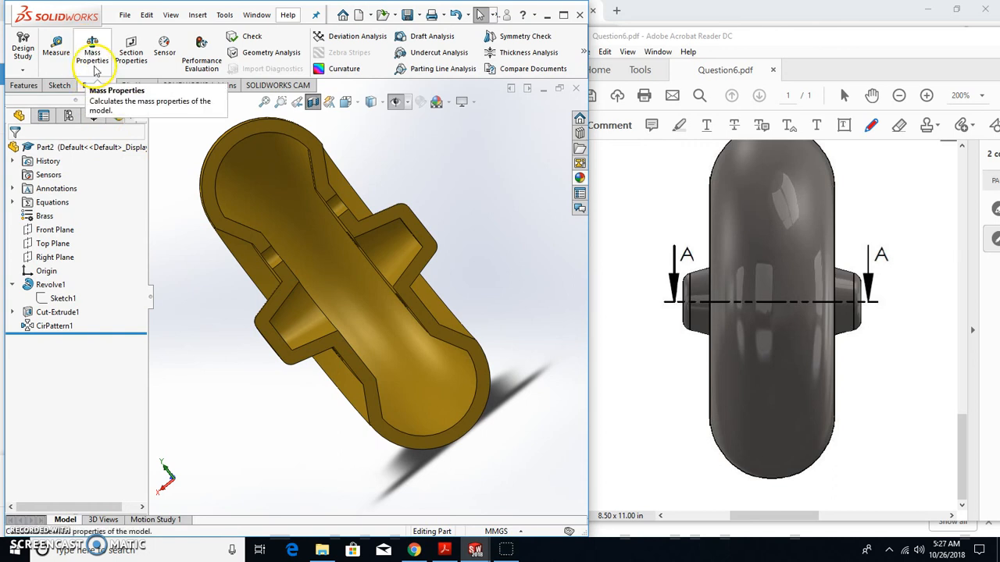
middle_click_drag(380, 320, 165, 473)
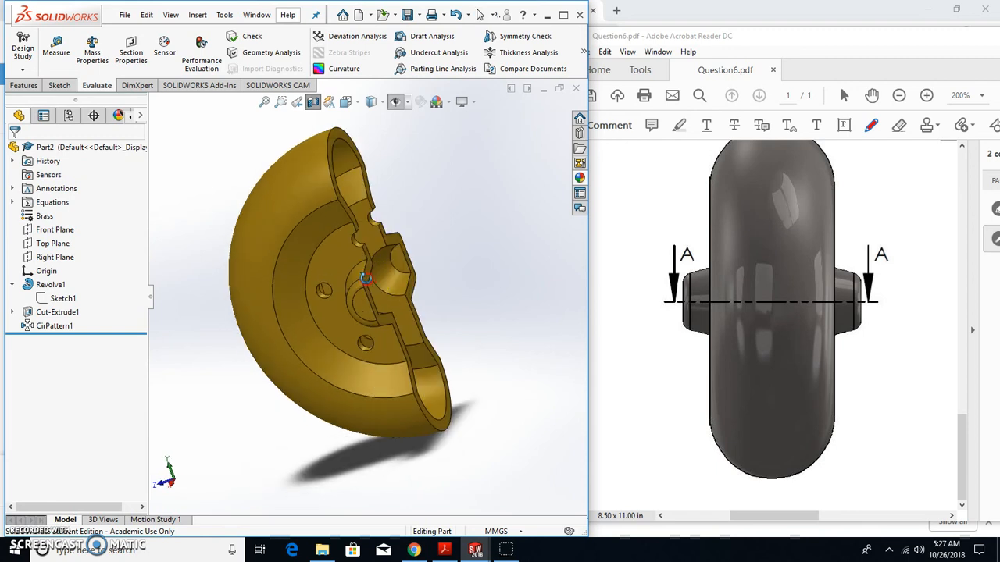